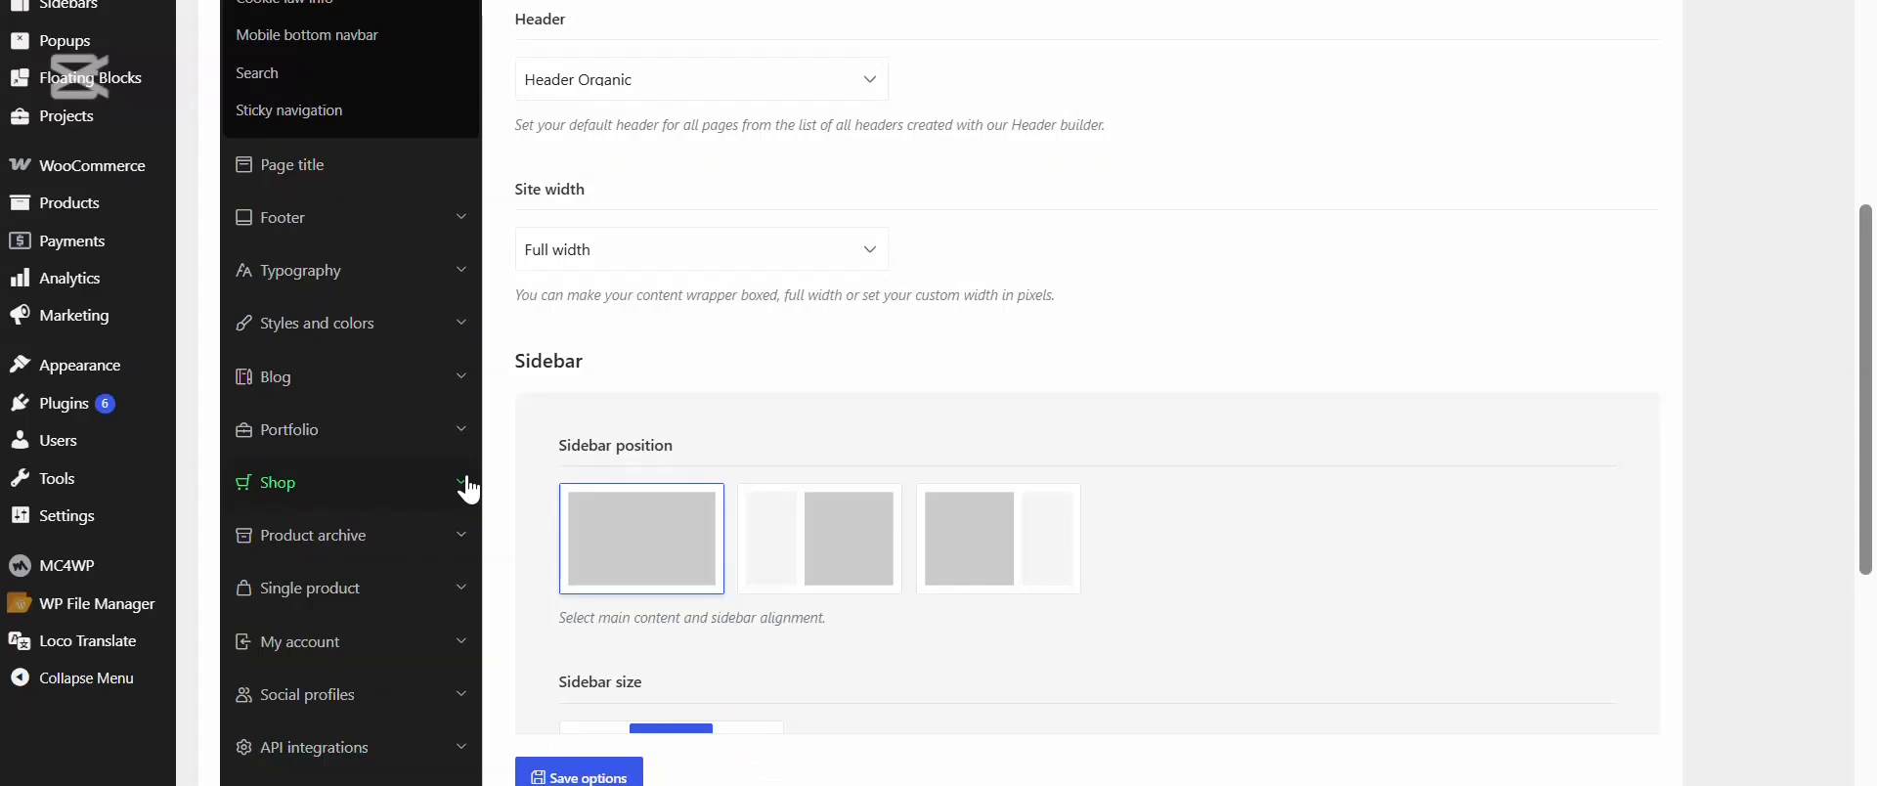
Enable Custom labels in the Shop section's Product labels settings and save the options
click(466, 485)
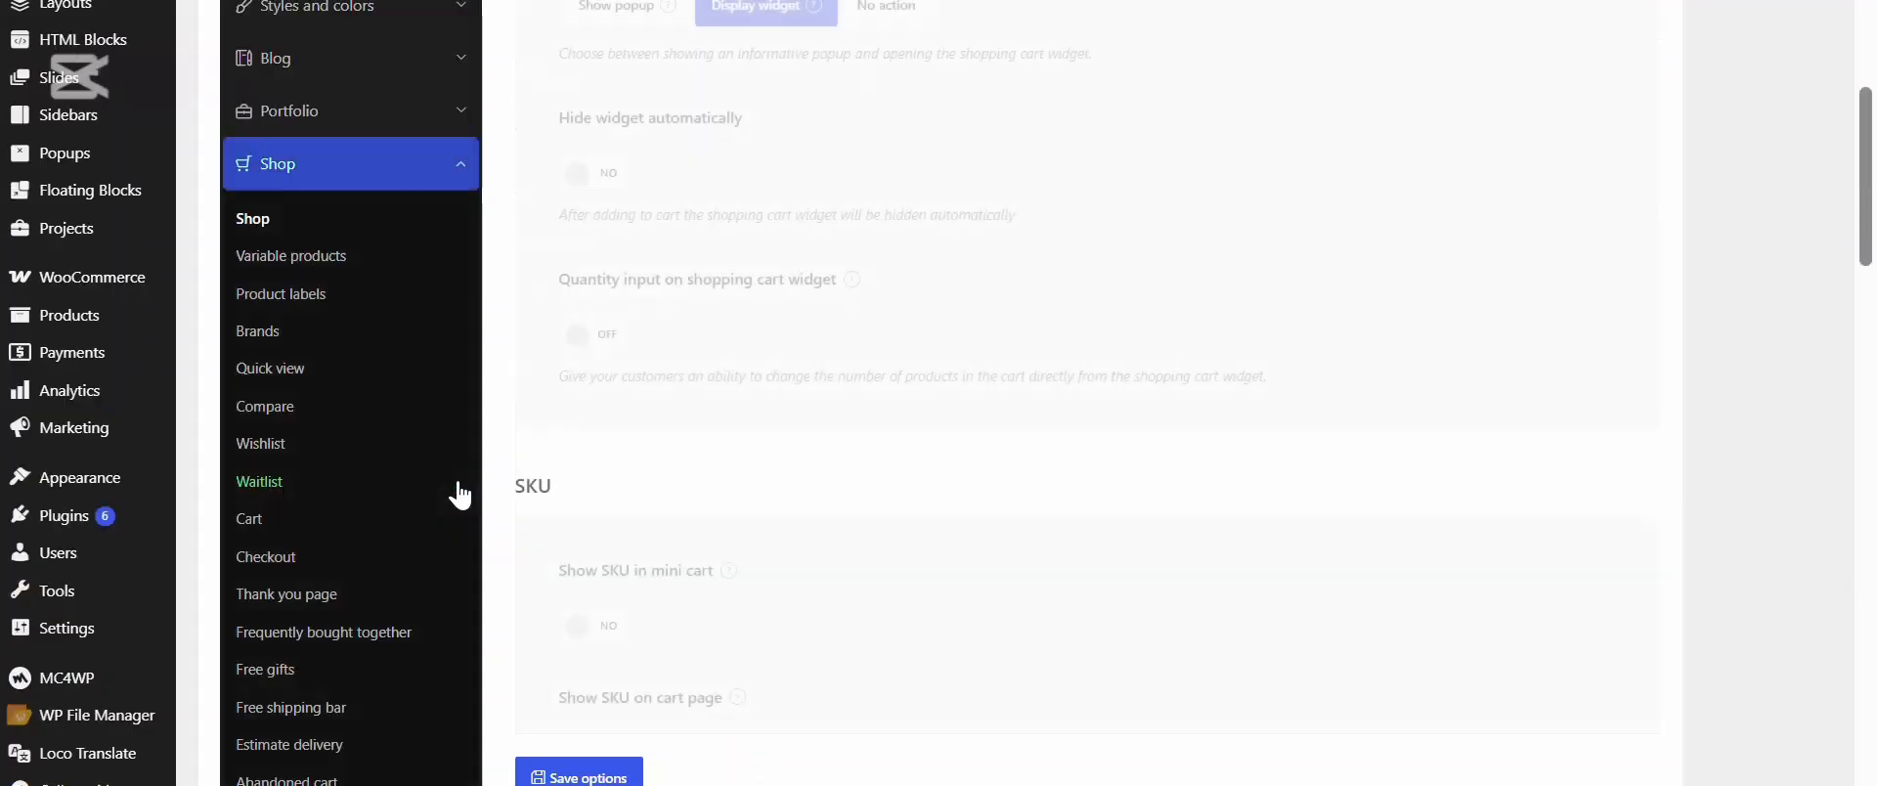
click(327, 295)
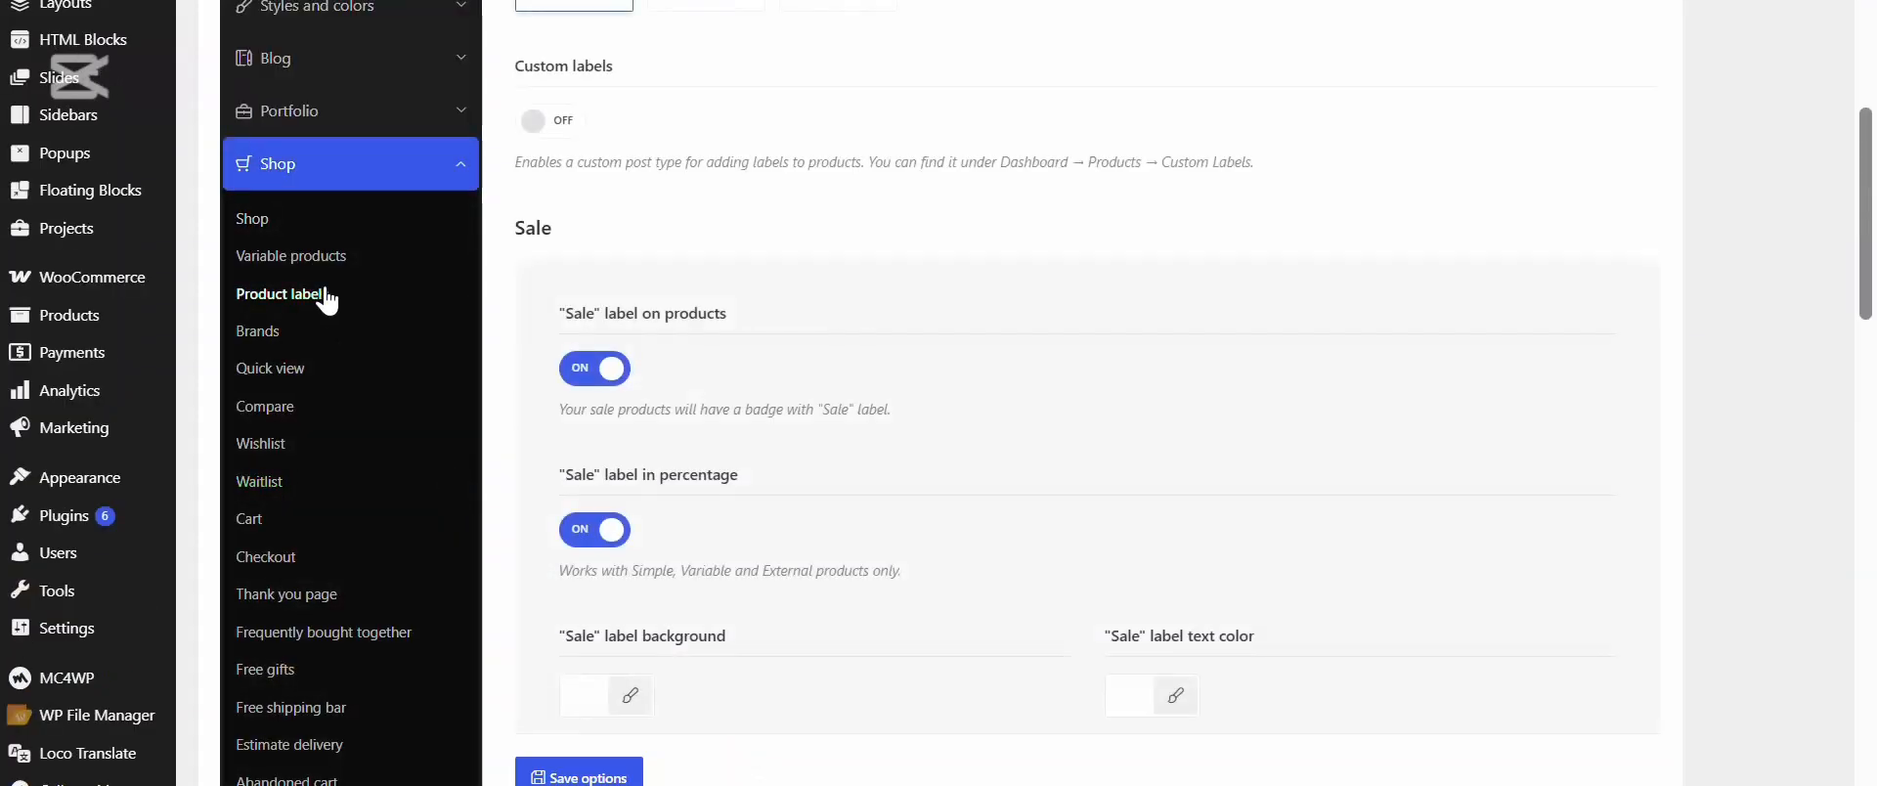
scroll(625, 284, up, 2)
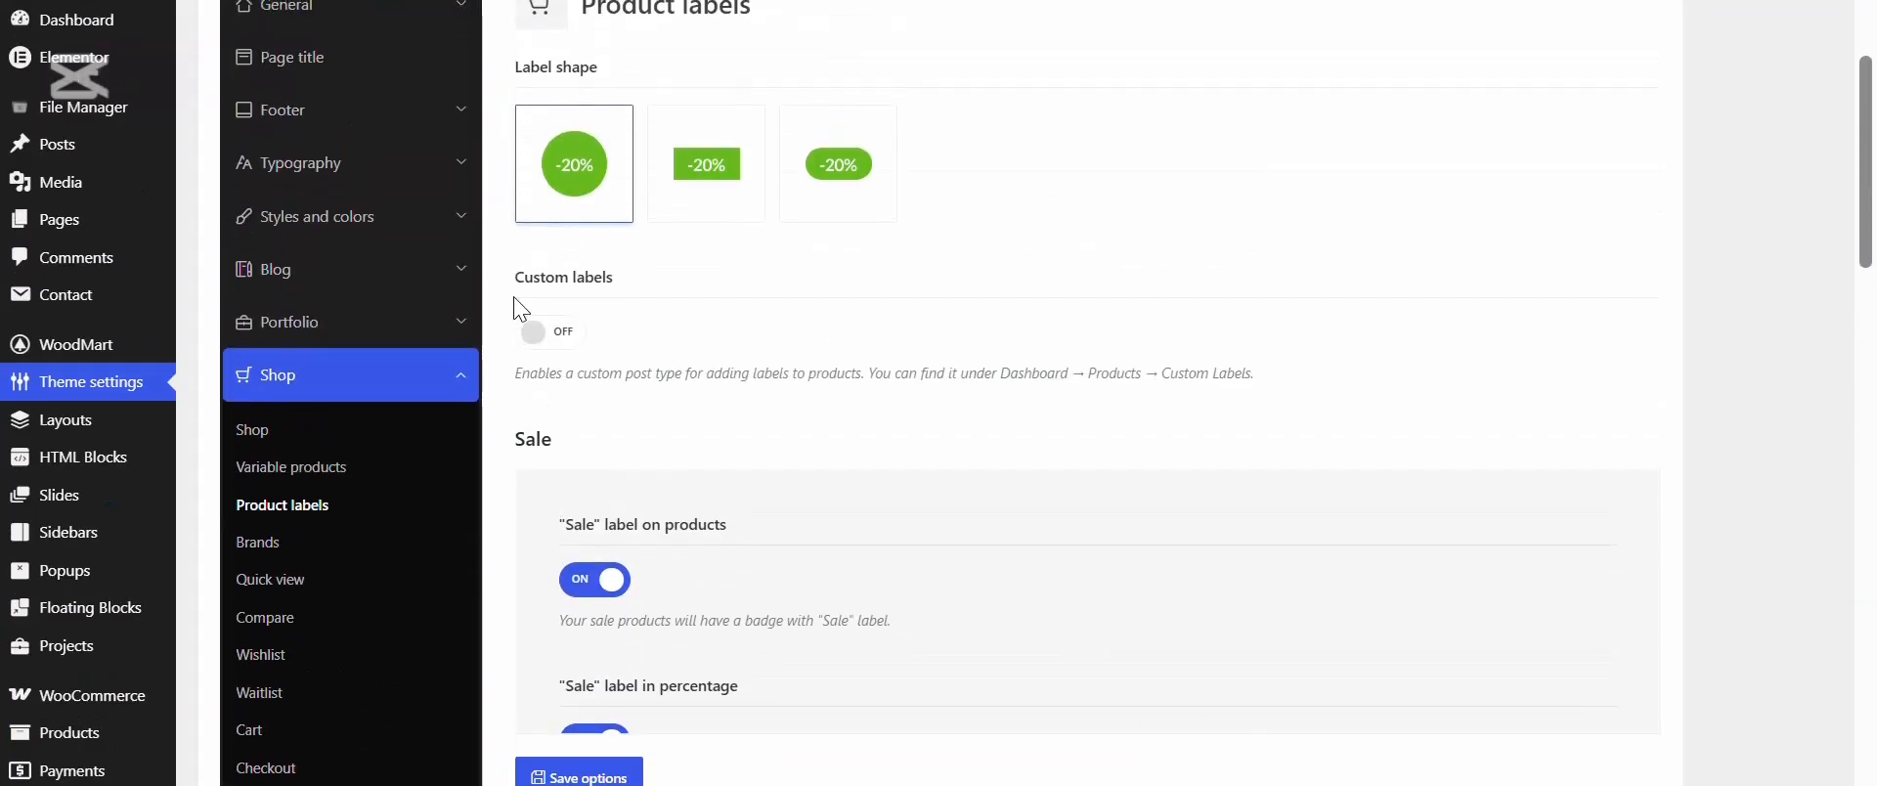
click(563, 332)
scroll(727, 411, up, 3)
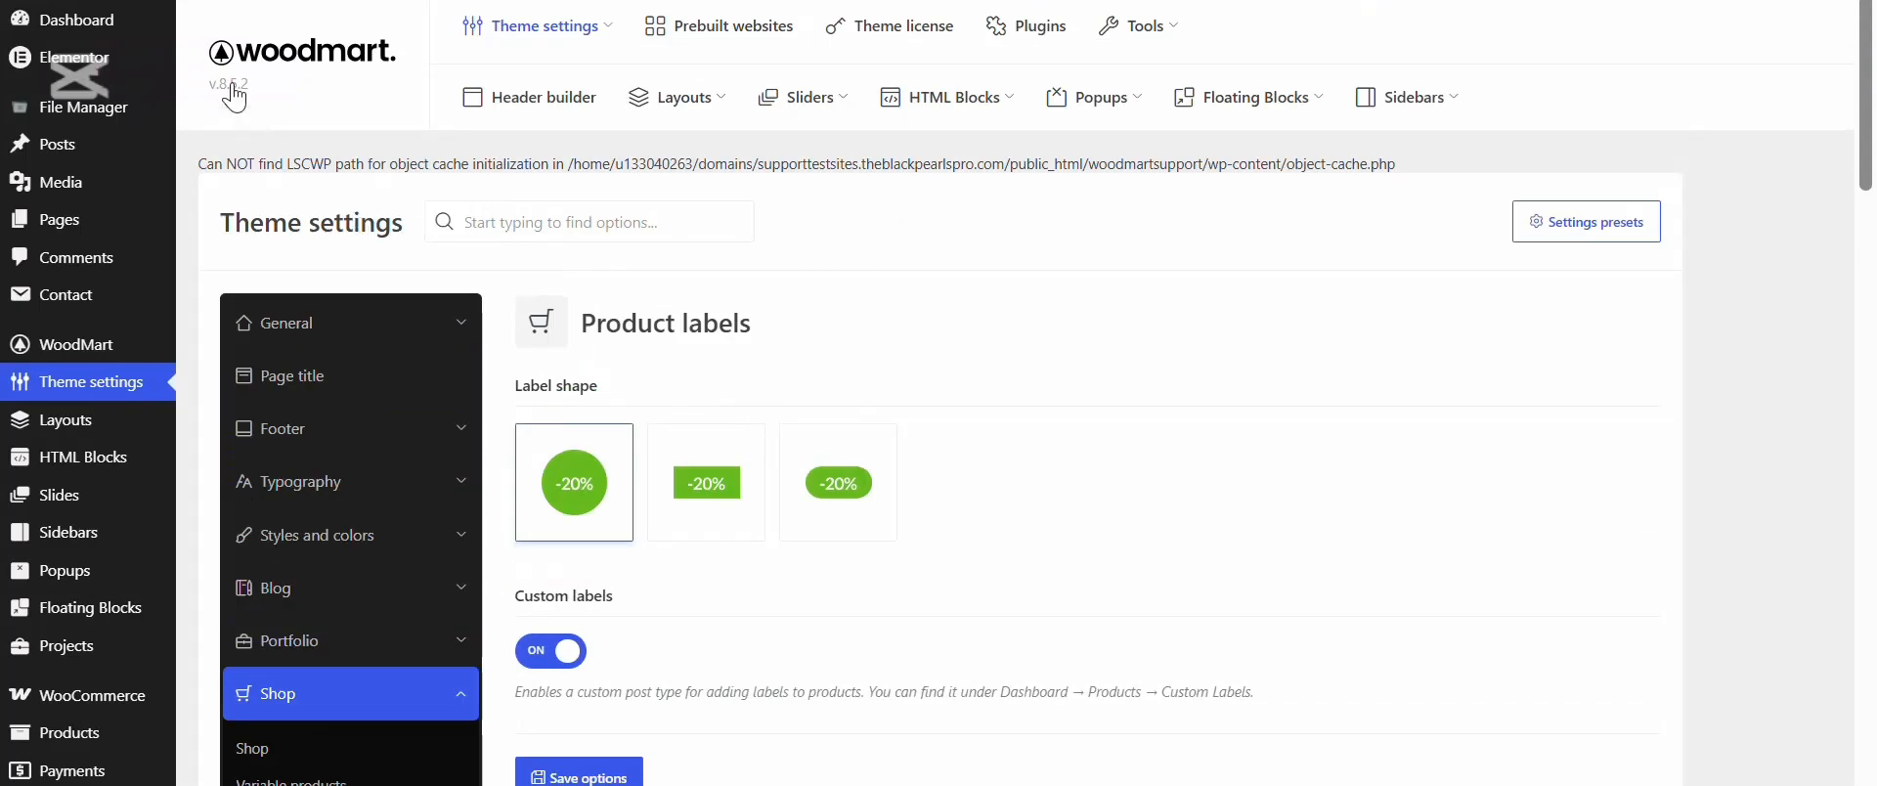
scroll(687, 648, down, 3)
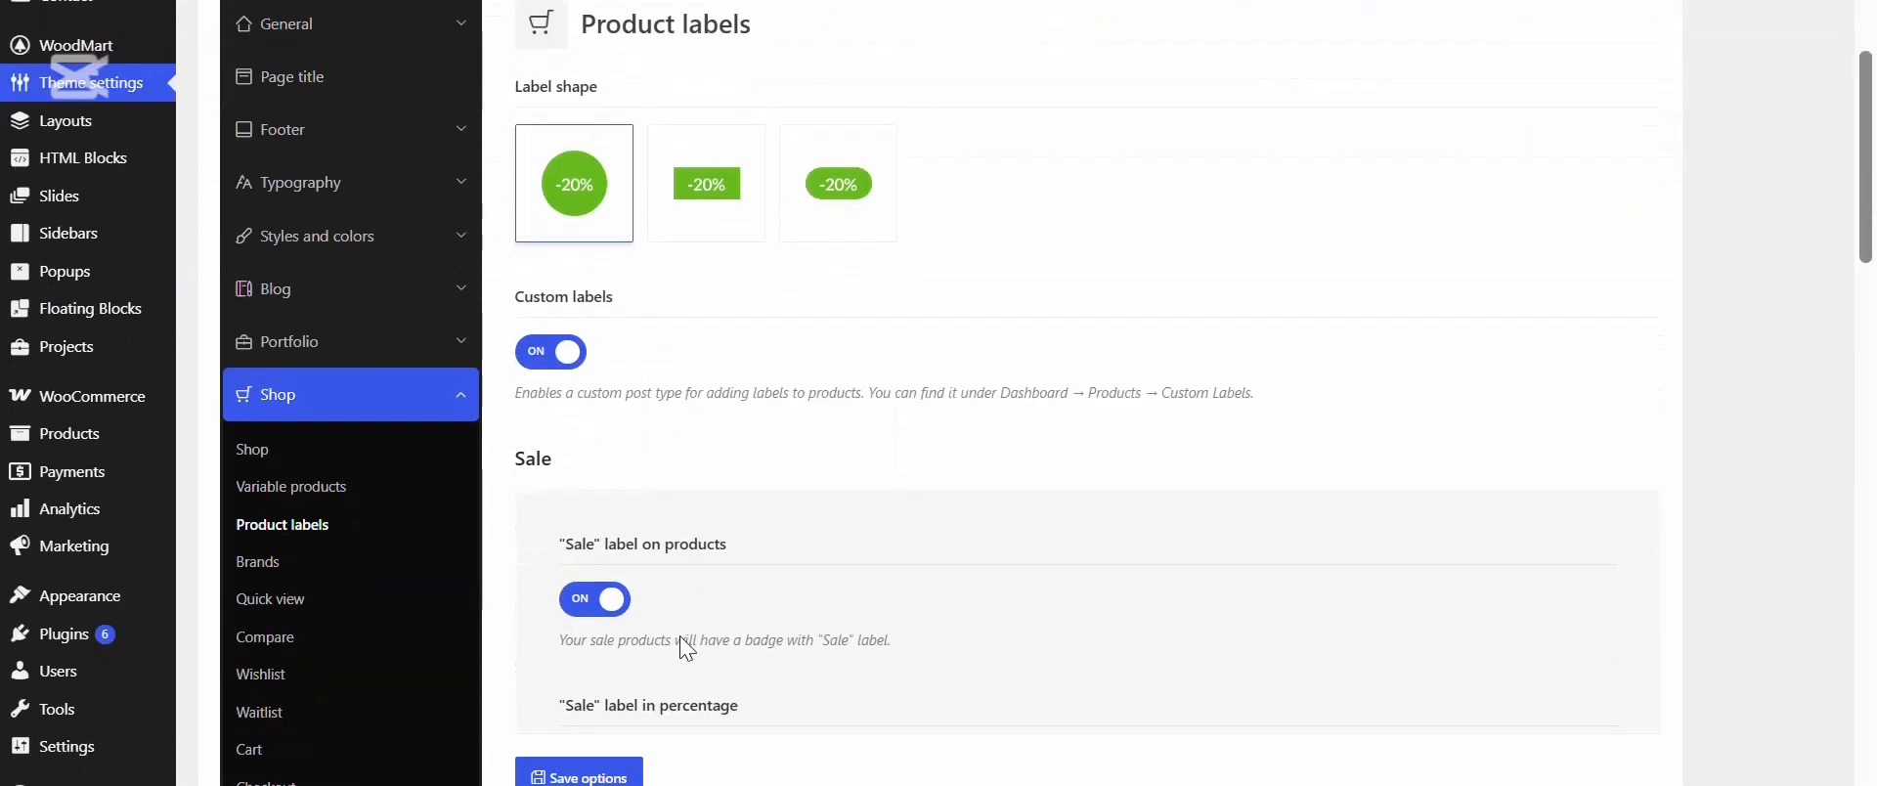
click(604, 777)
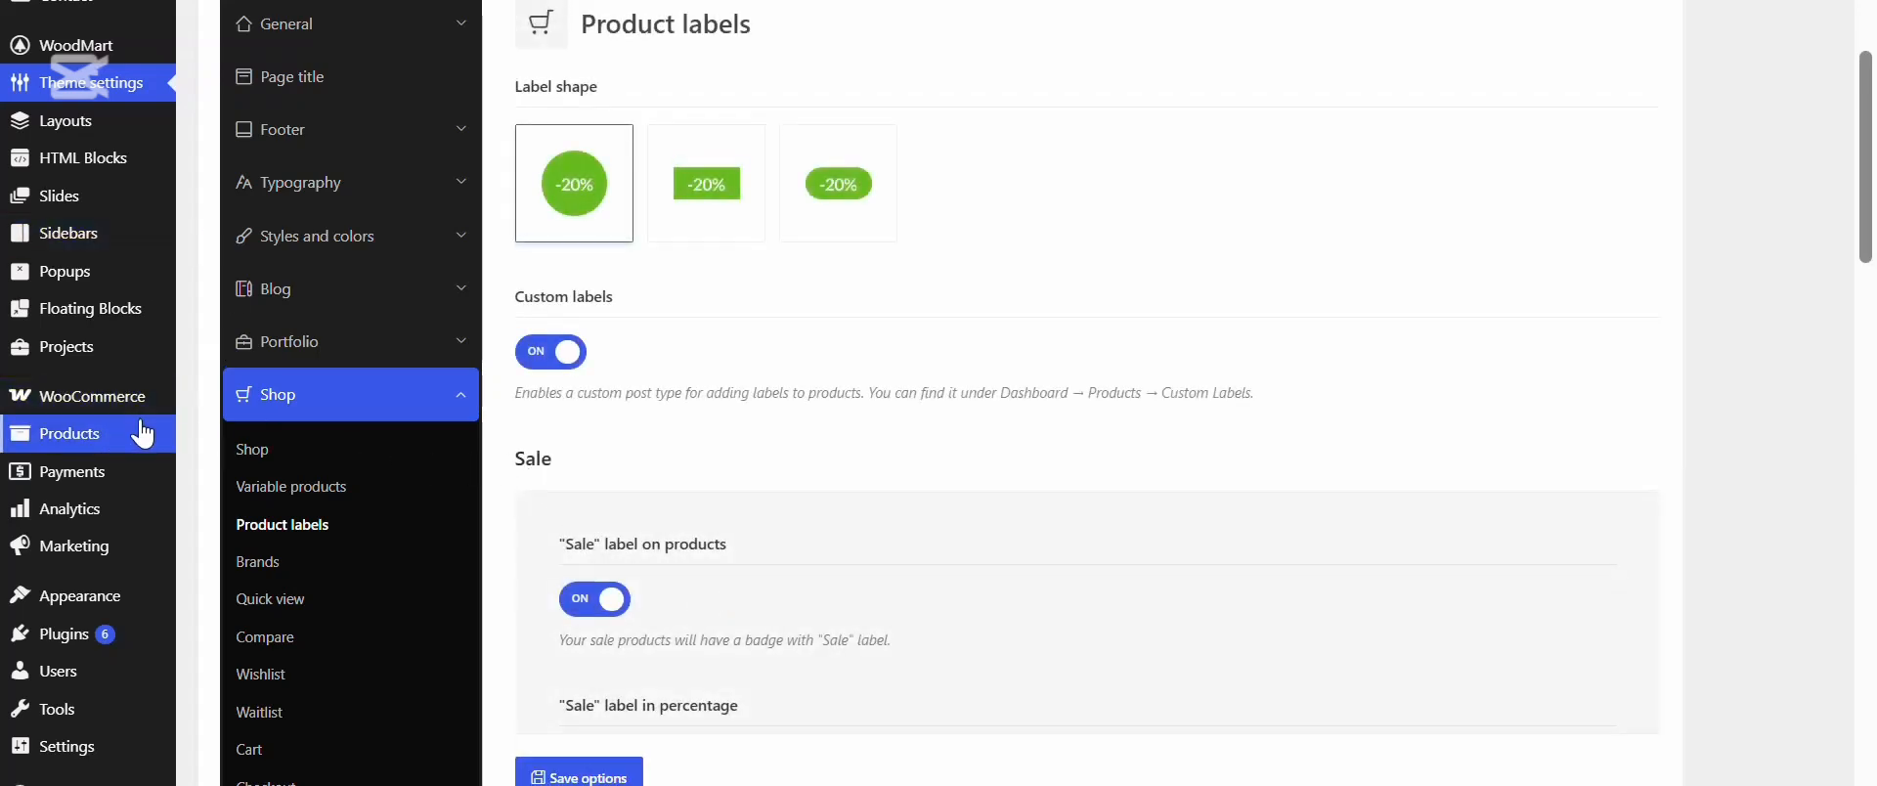
Open the Custom Labels list under Products and start creating a new label
mouse_move(146, 430)
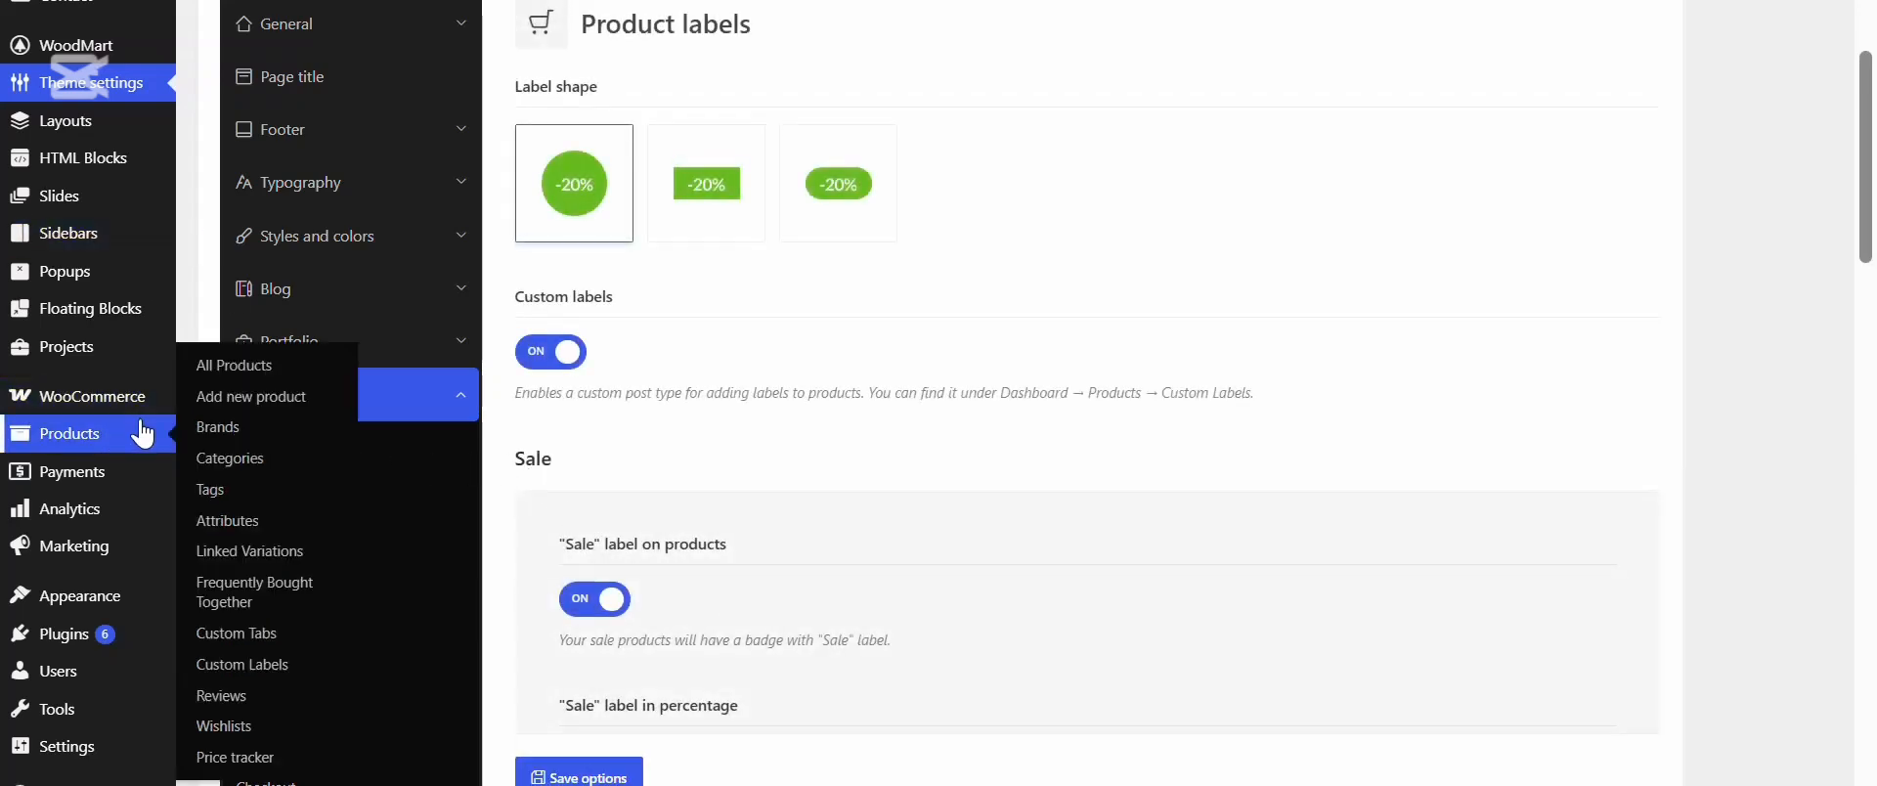
click(243, 665)
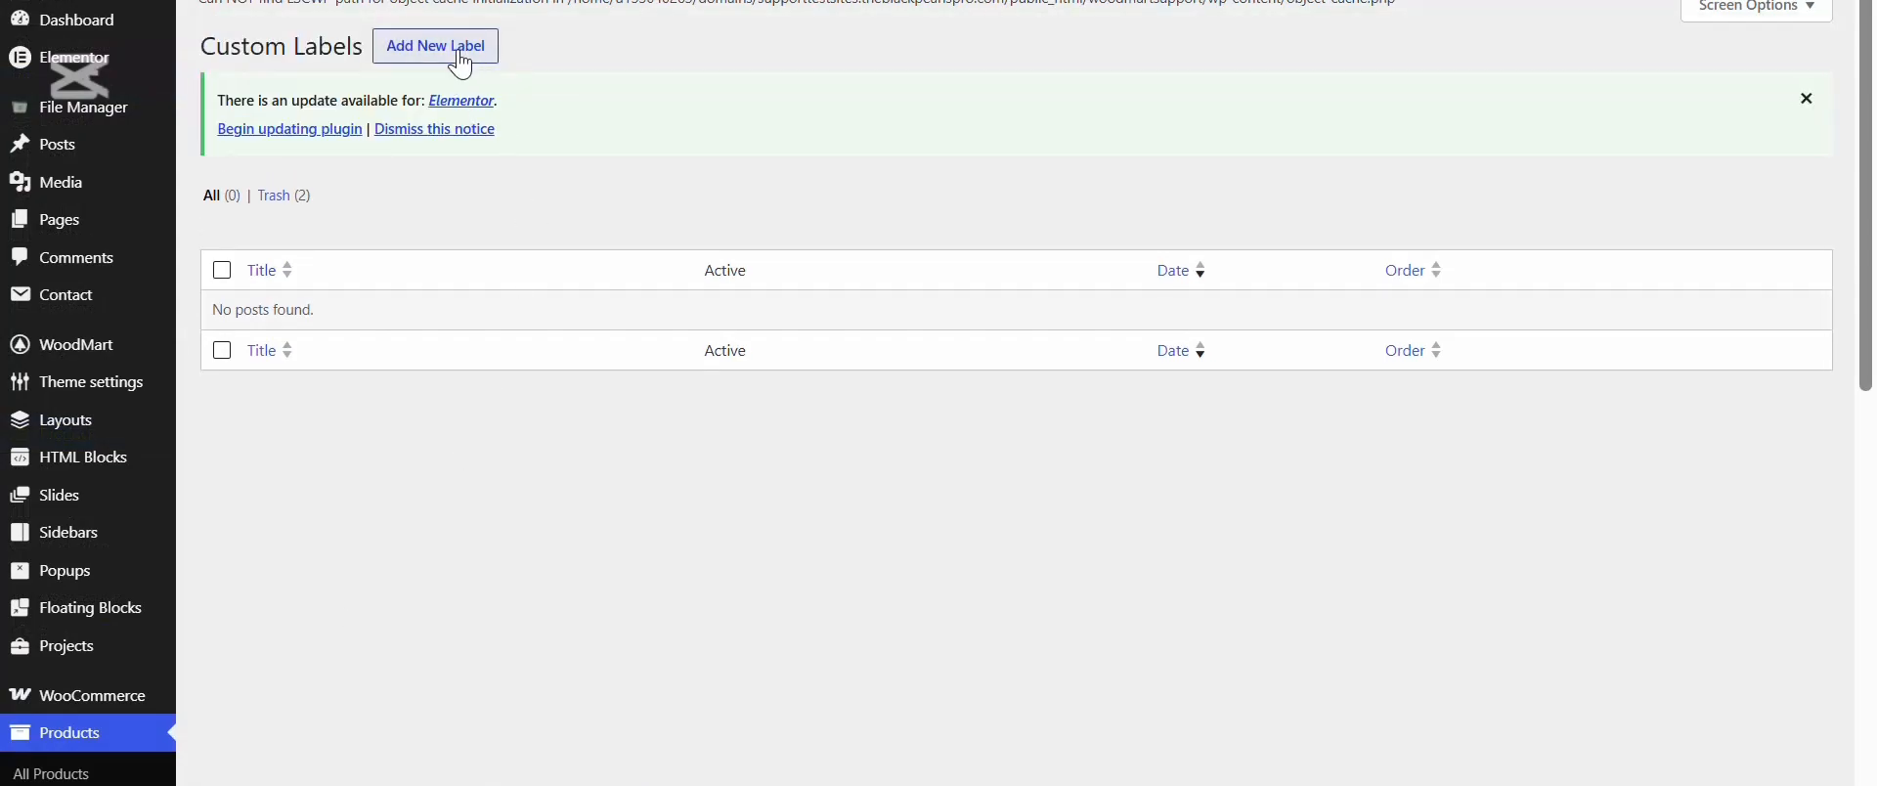
click(462, 66)
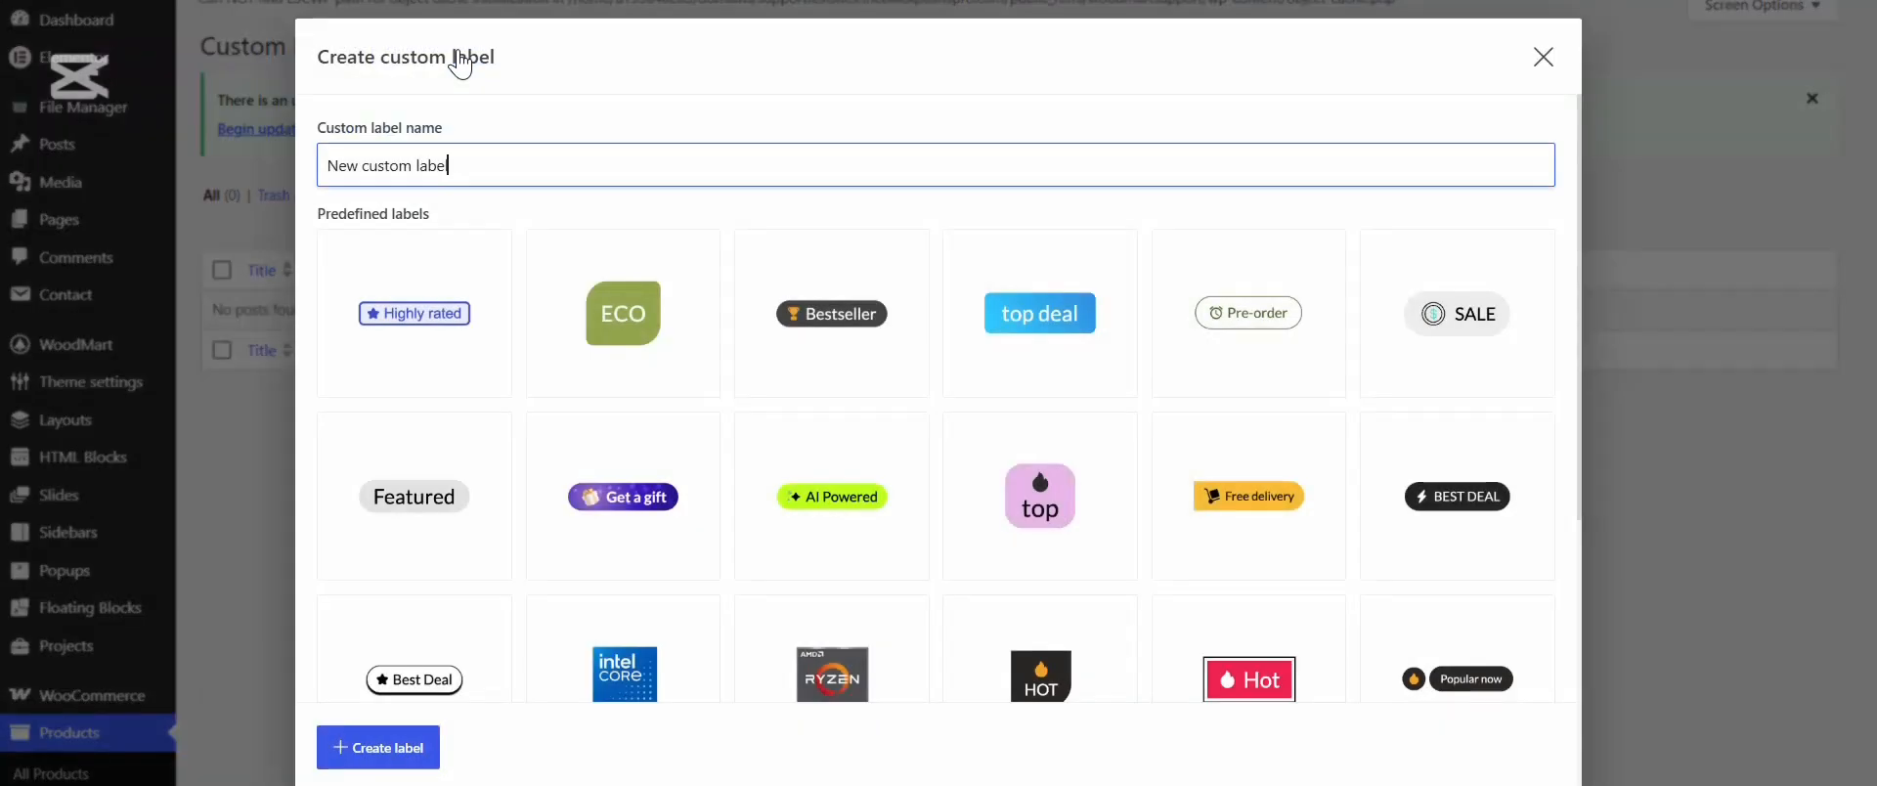
triple_click(450, 166)
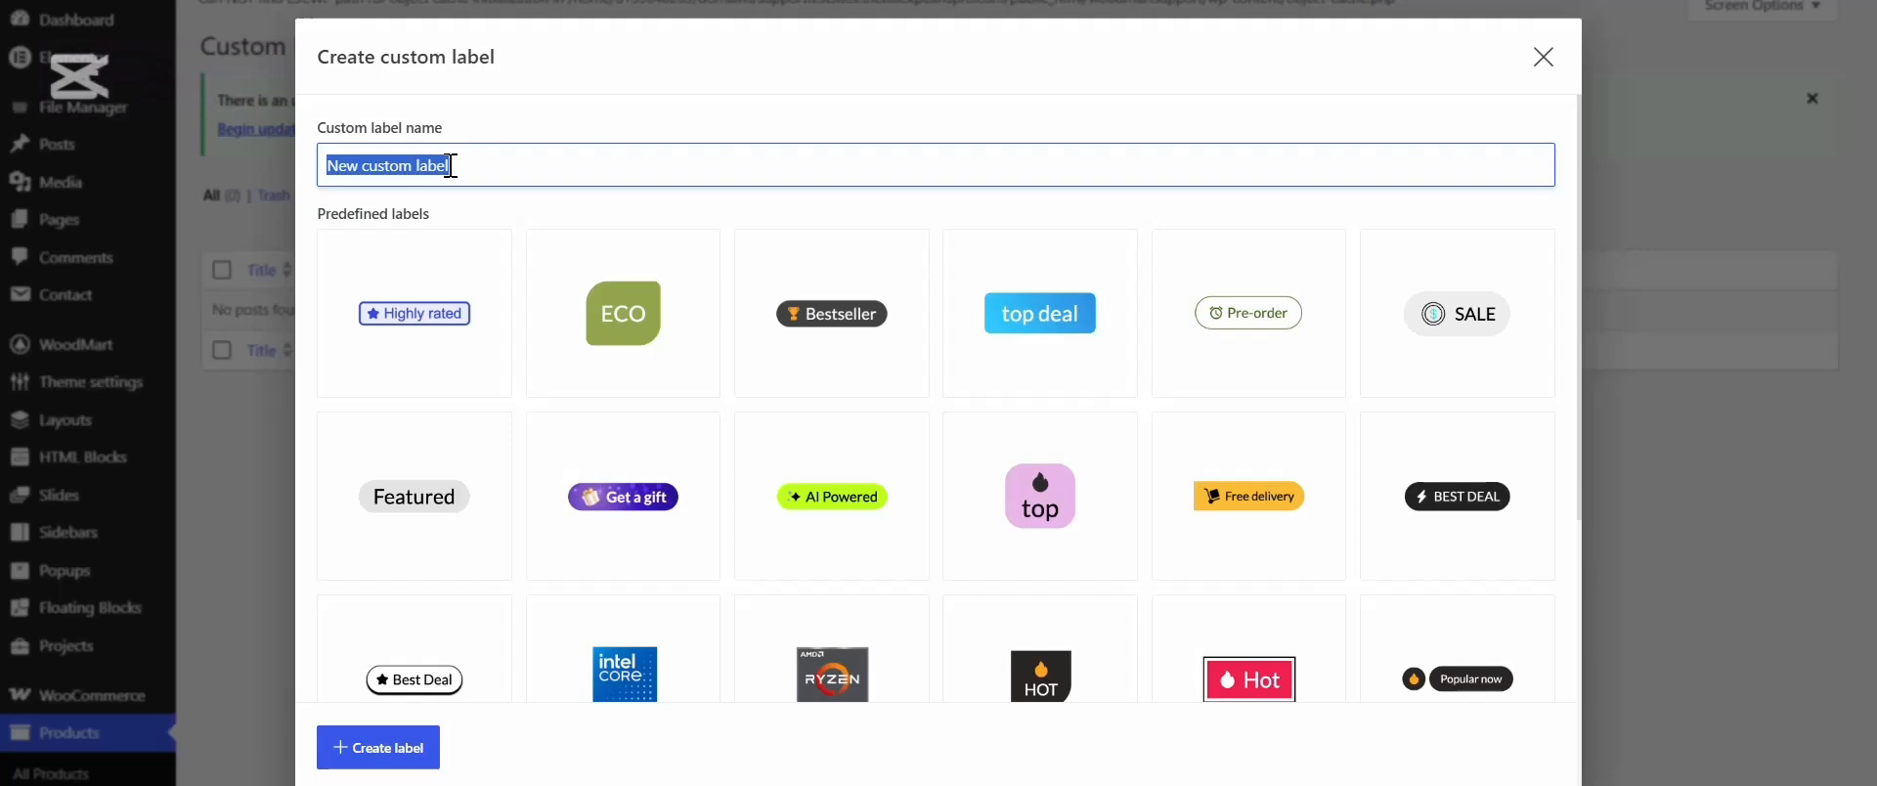
click(470, 165)
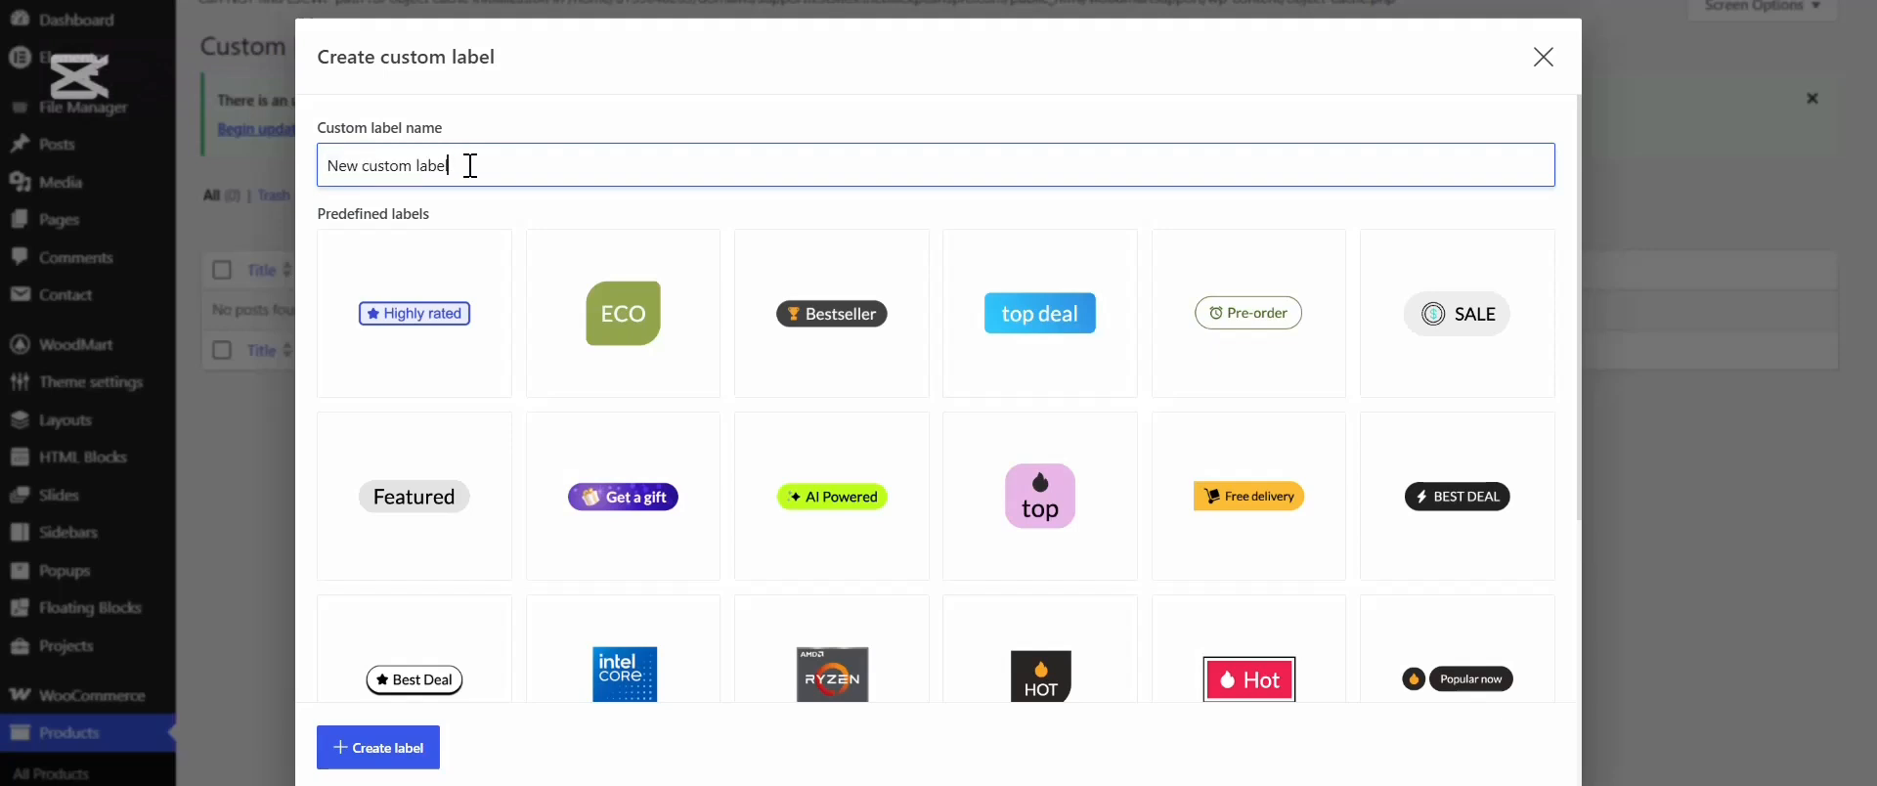
Choose the predefined "Free delivery" design and create the custom label from it
scroll(691, 466, down, 4)
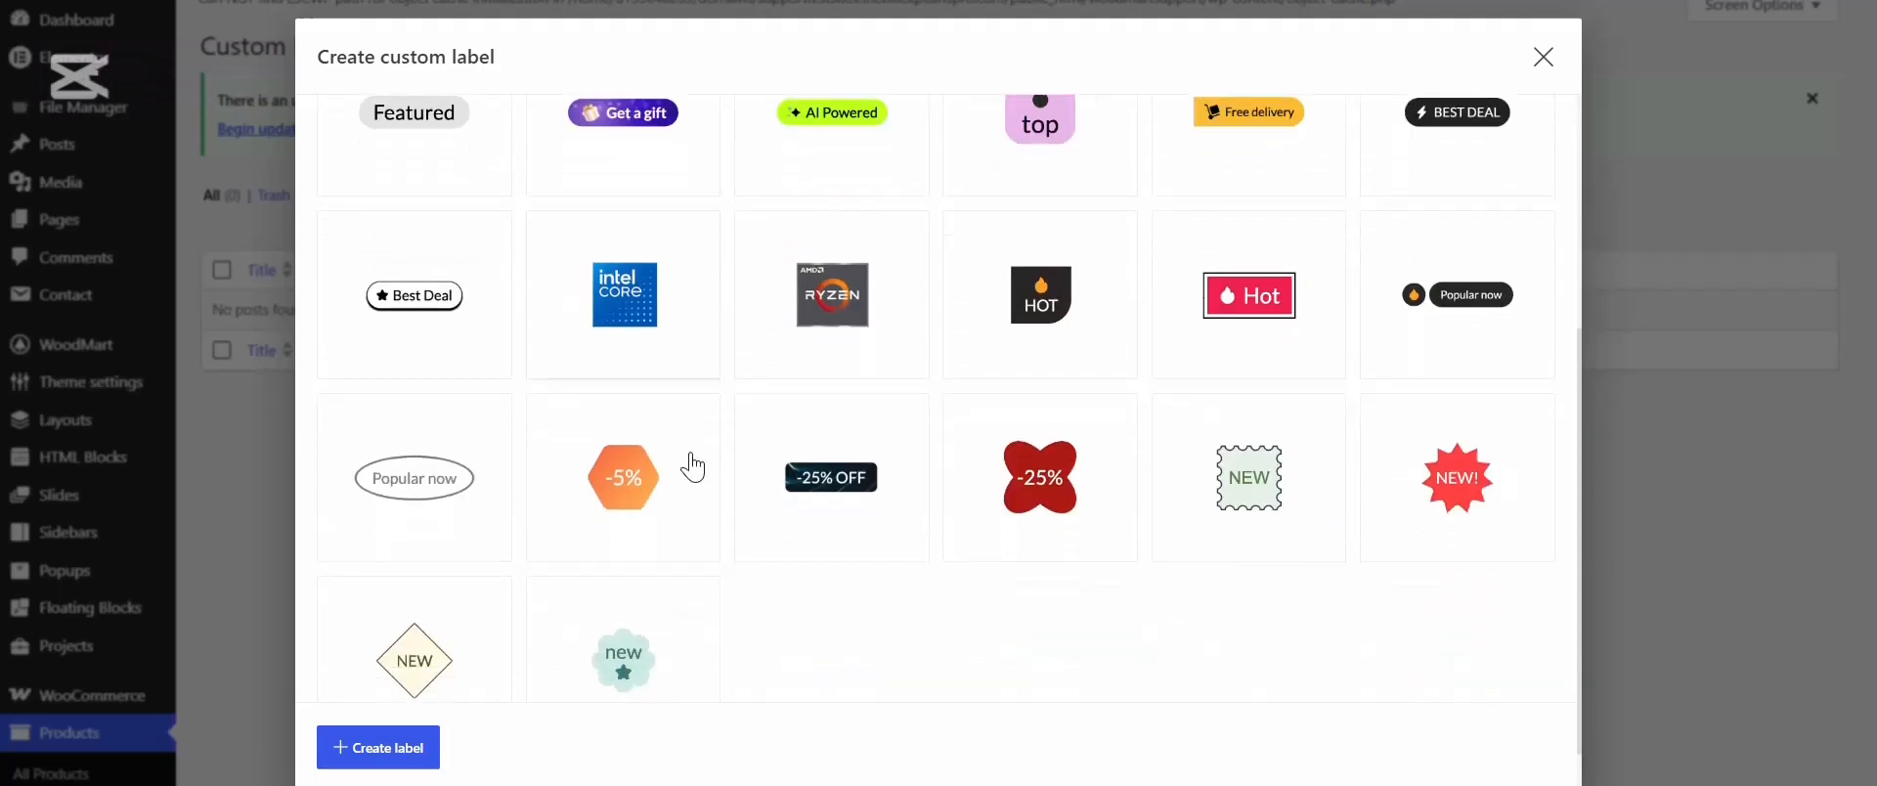
scroll(692, 467, down, 1)
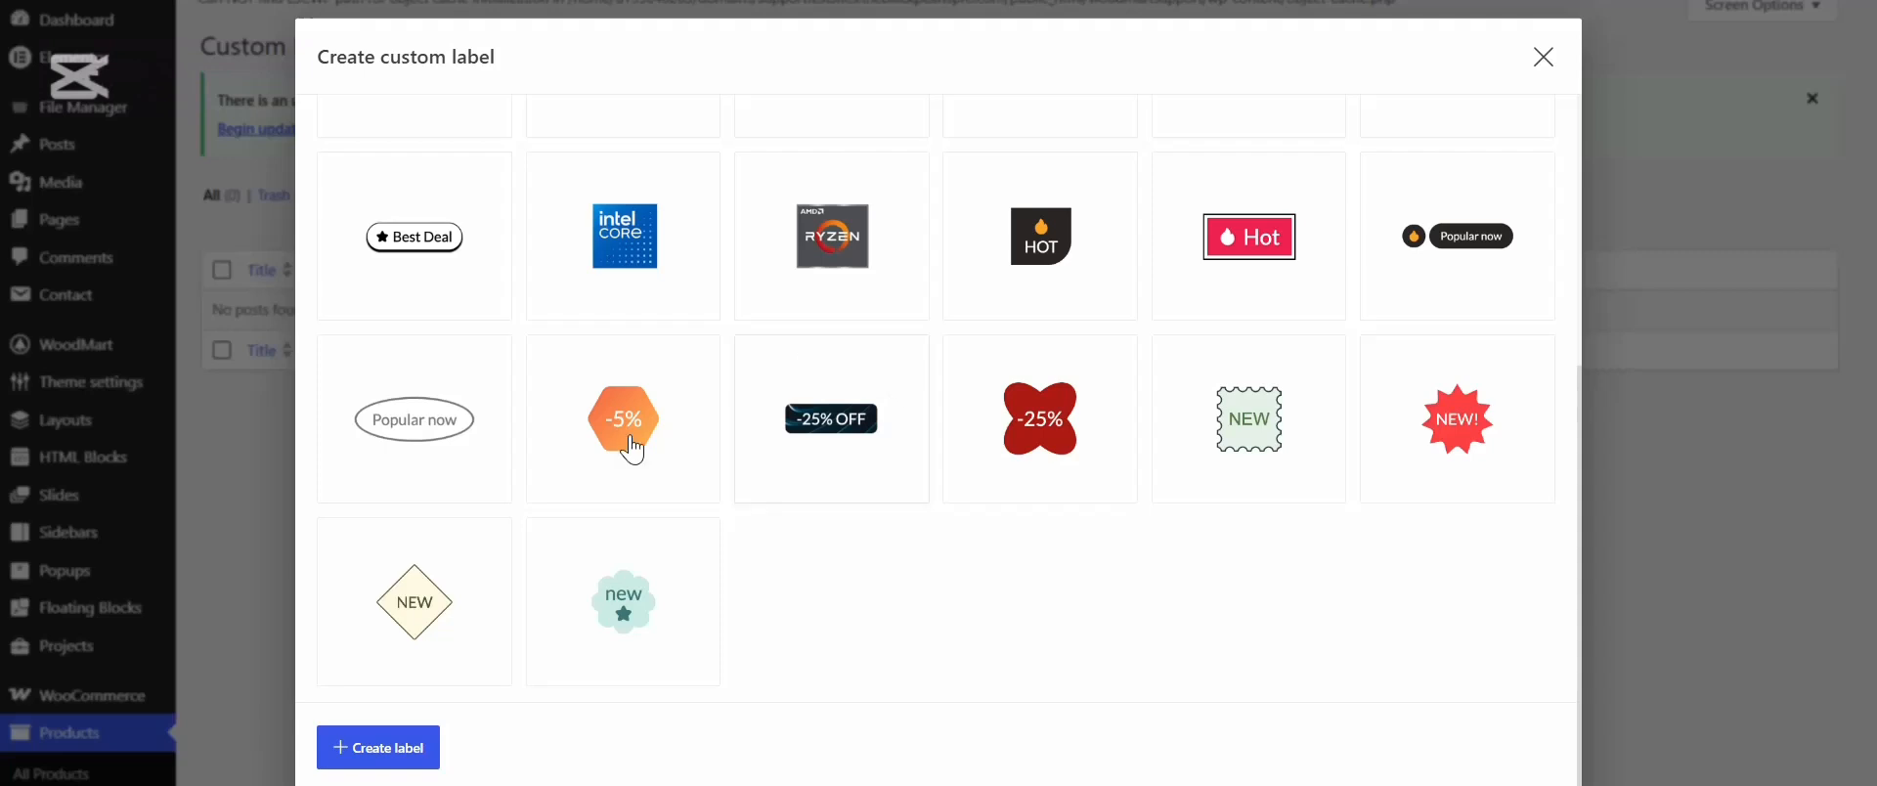
scroll(526, 445, up, 2)
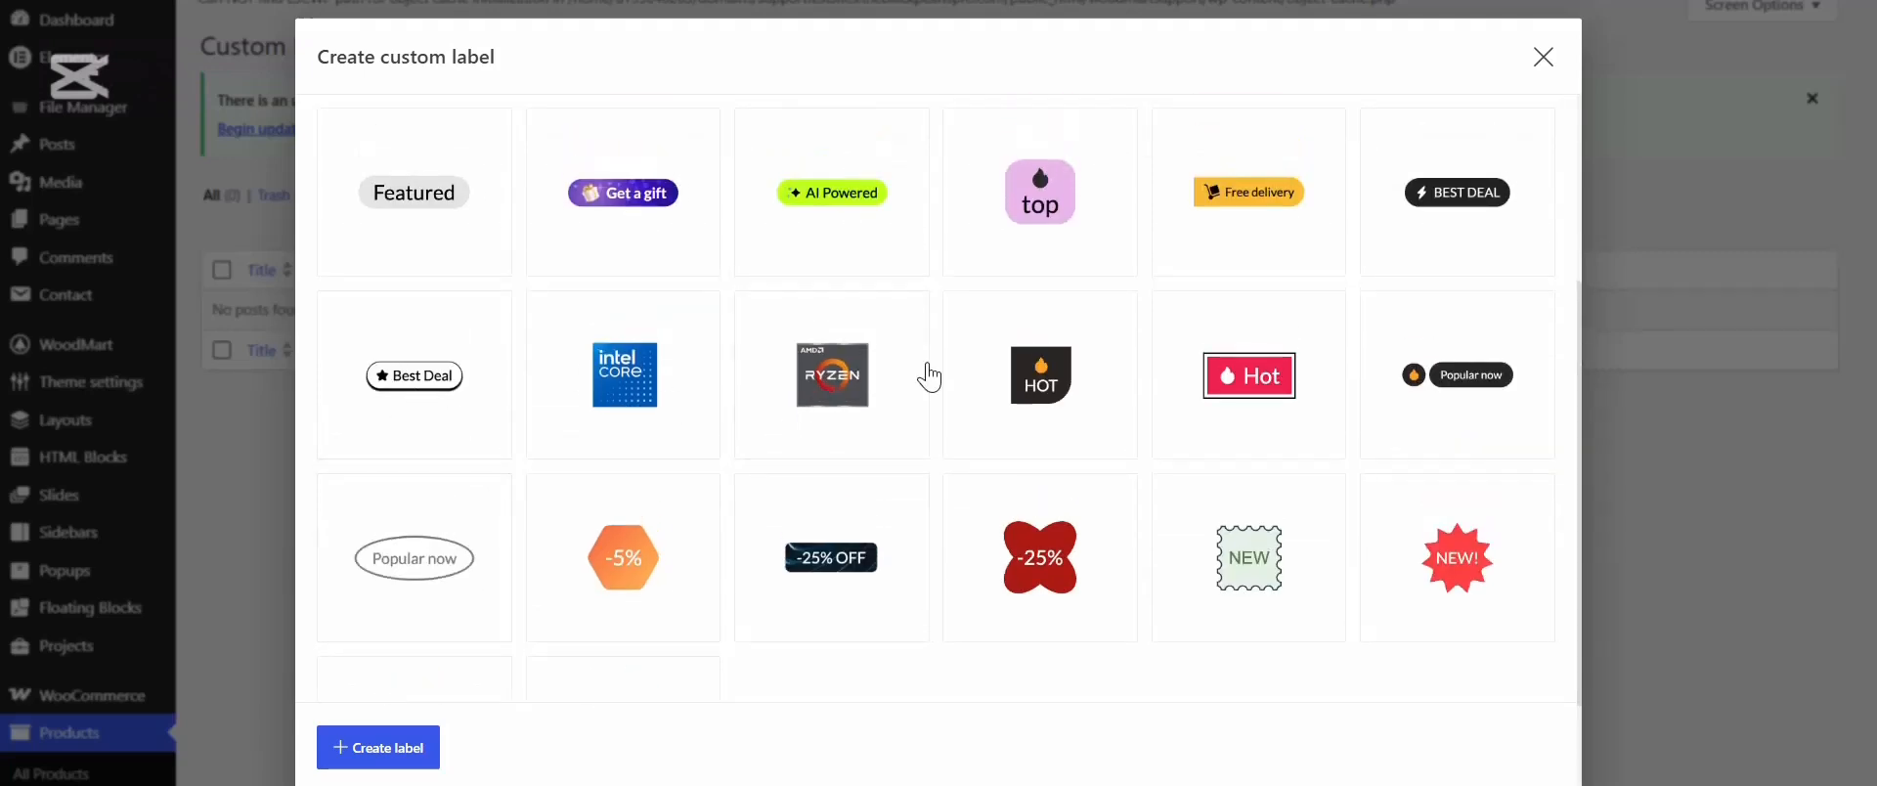
scroll(955, 380, up, 1)
click(1194, 264)
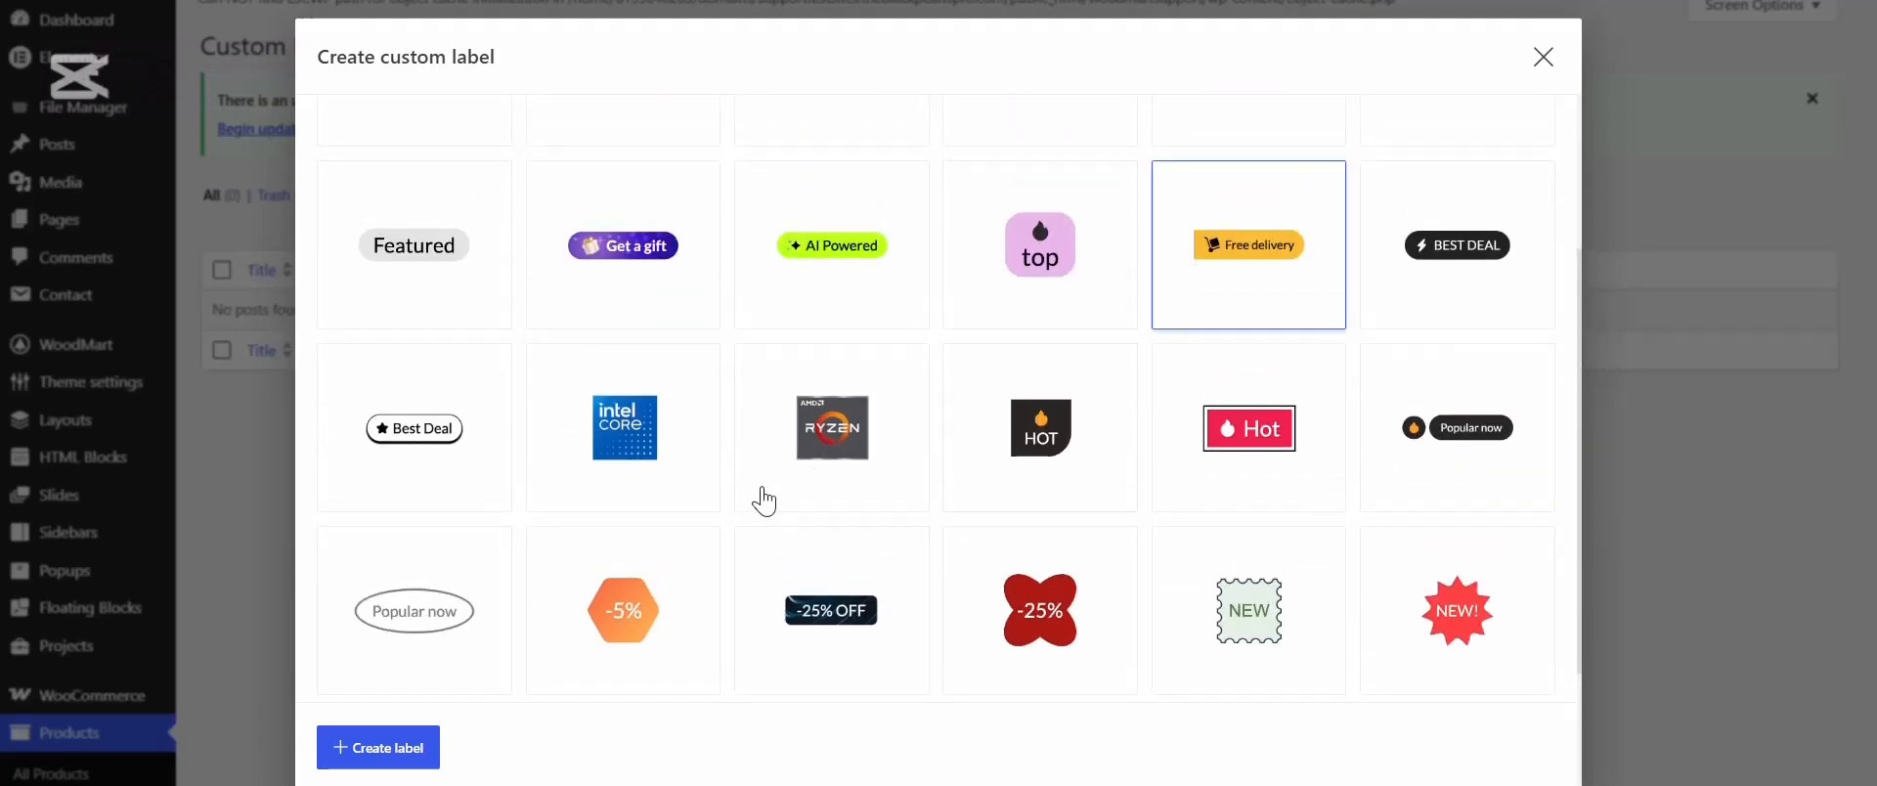
scroll(527, 347, up, 3)
click(570, 156)
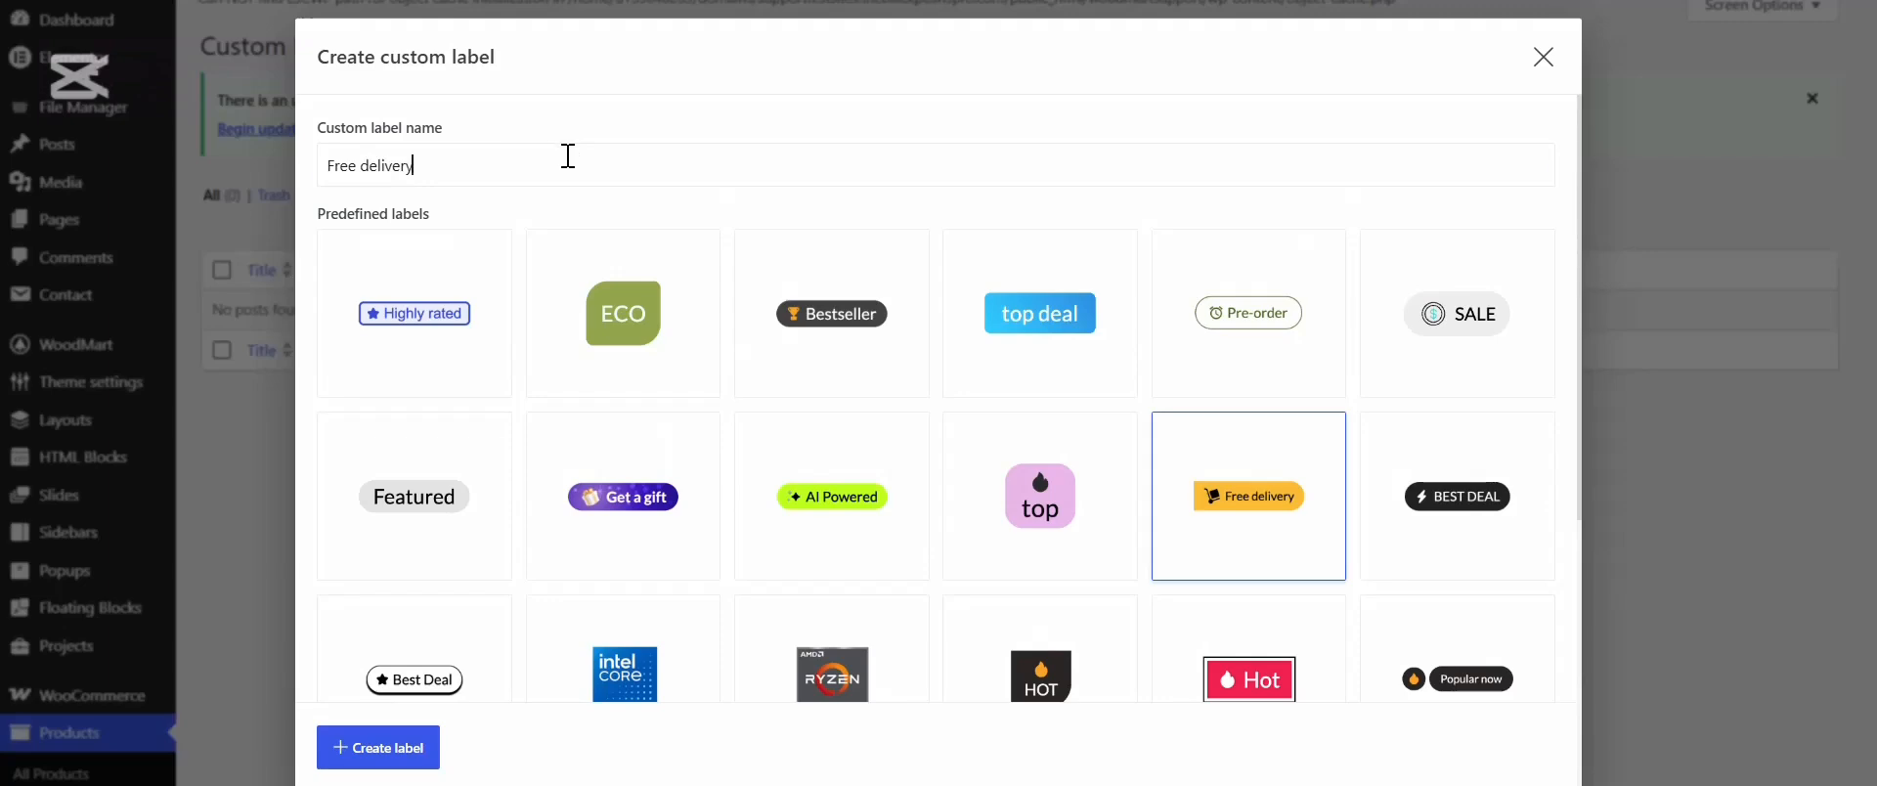
scroll(504, 388, down, 2)
scroll(504, 388, down, 4)
click(377, 753)
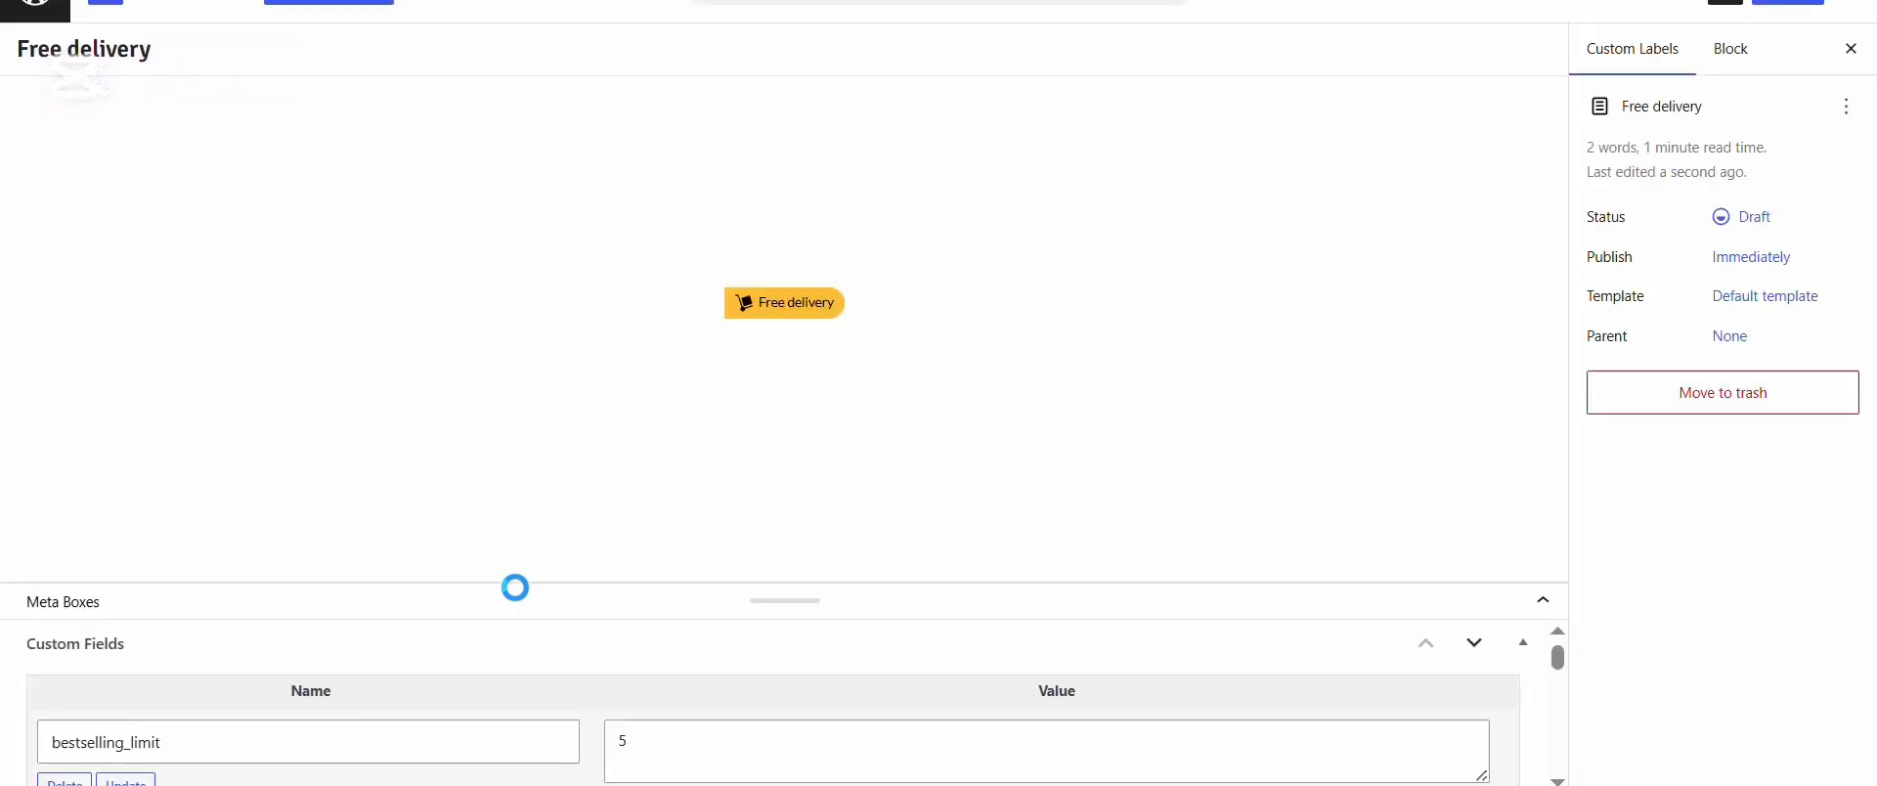
Replace the label's "Free delivery" text with "pk mentor"
click(800, 307)
triple_click(800, 308)
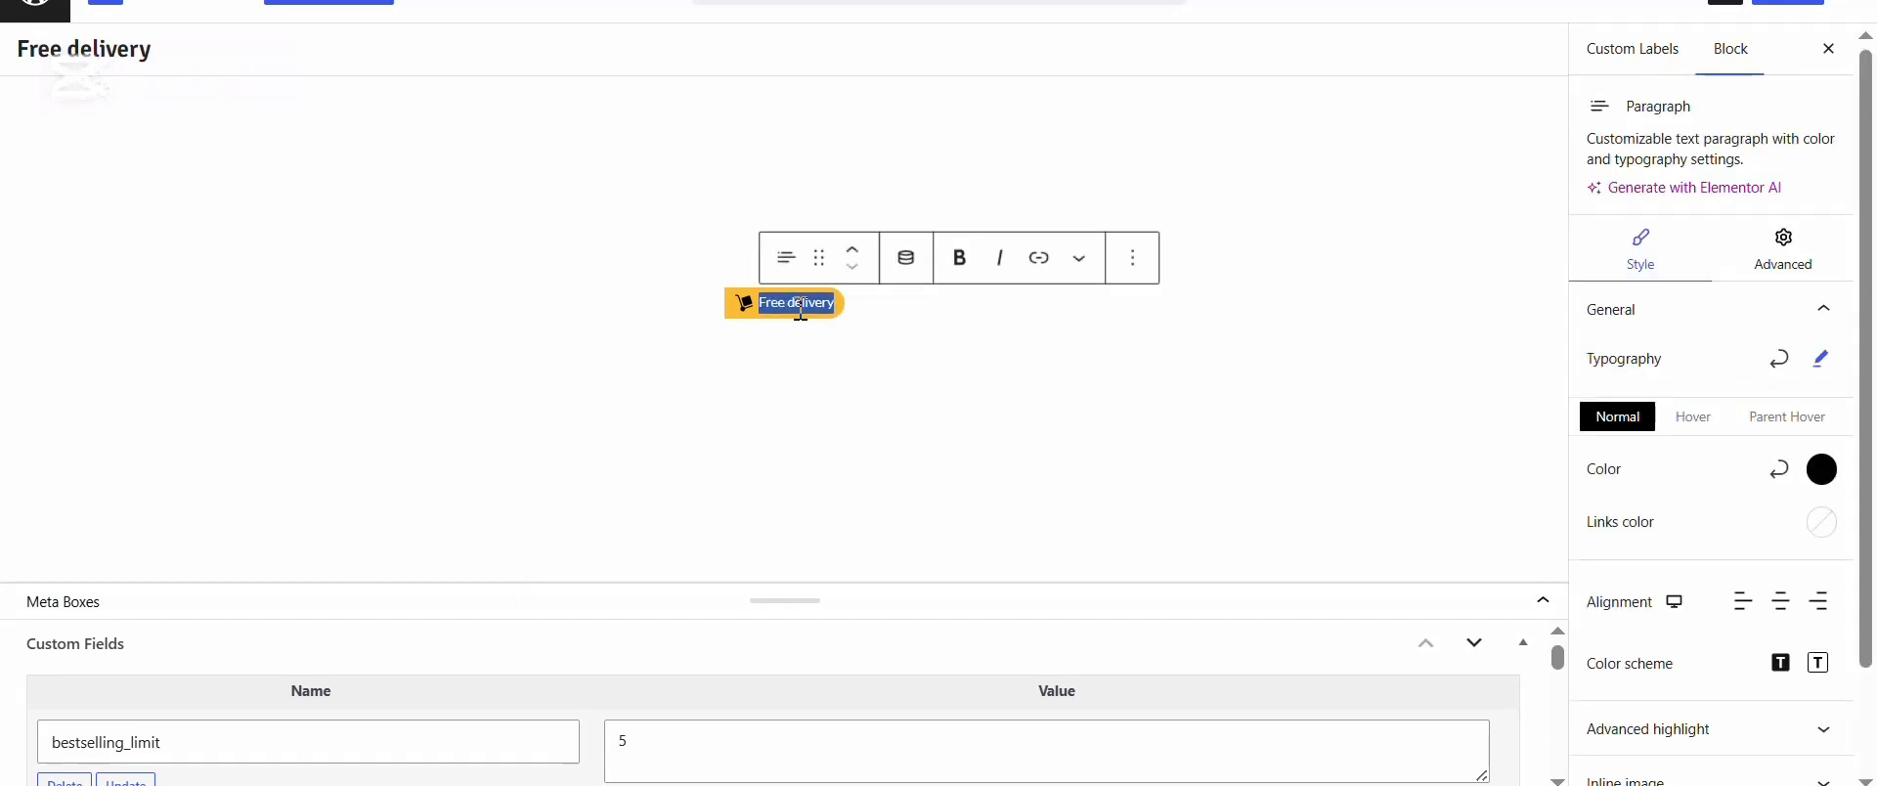
key(BackSpace)
key(BackSpace)
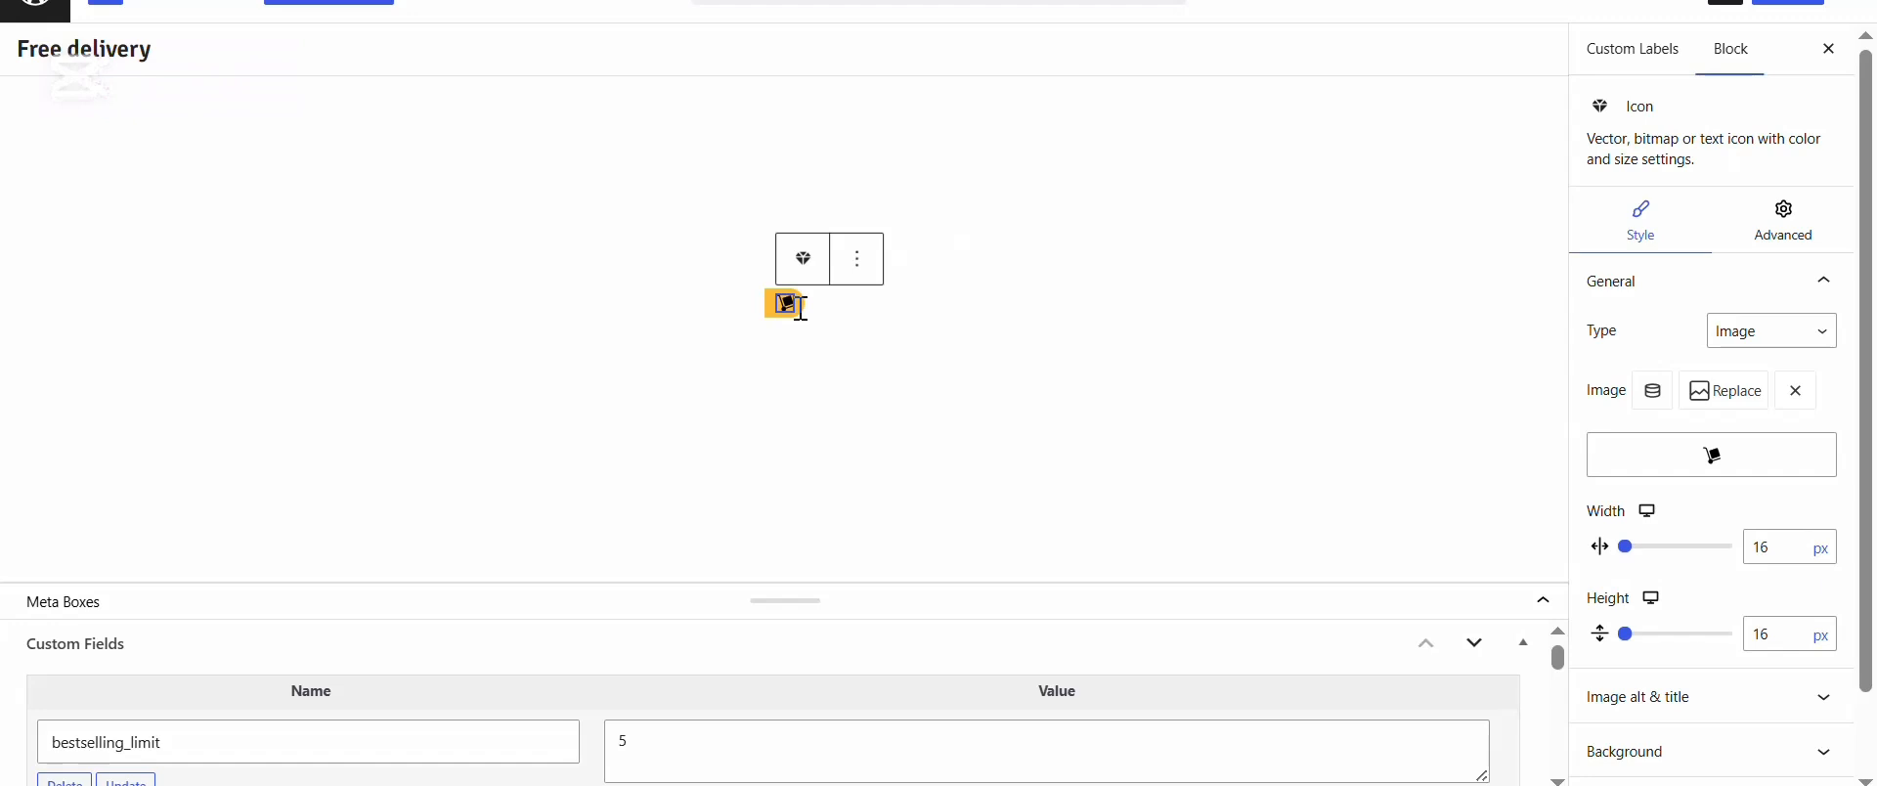
click(817, 303)
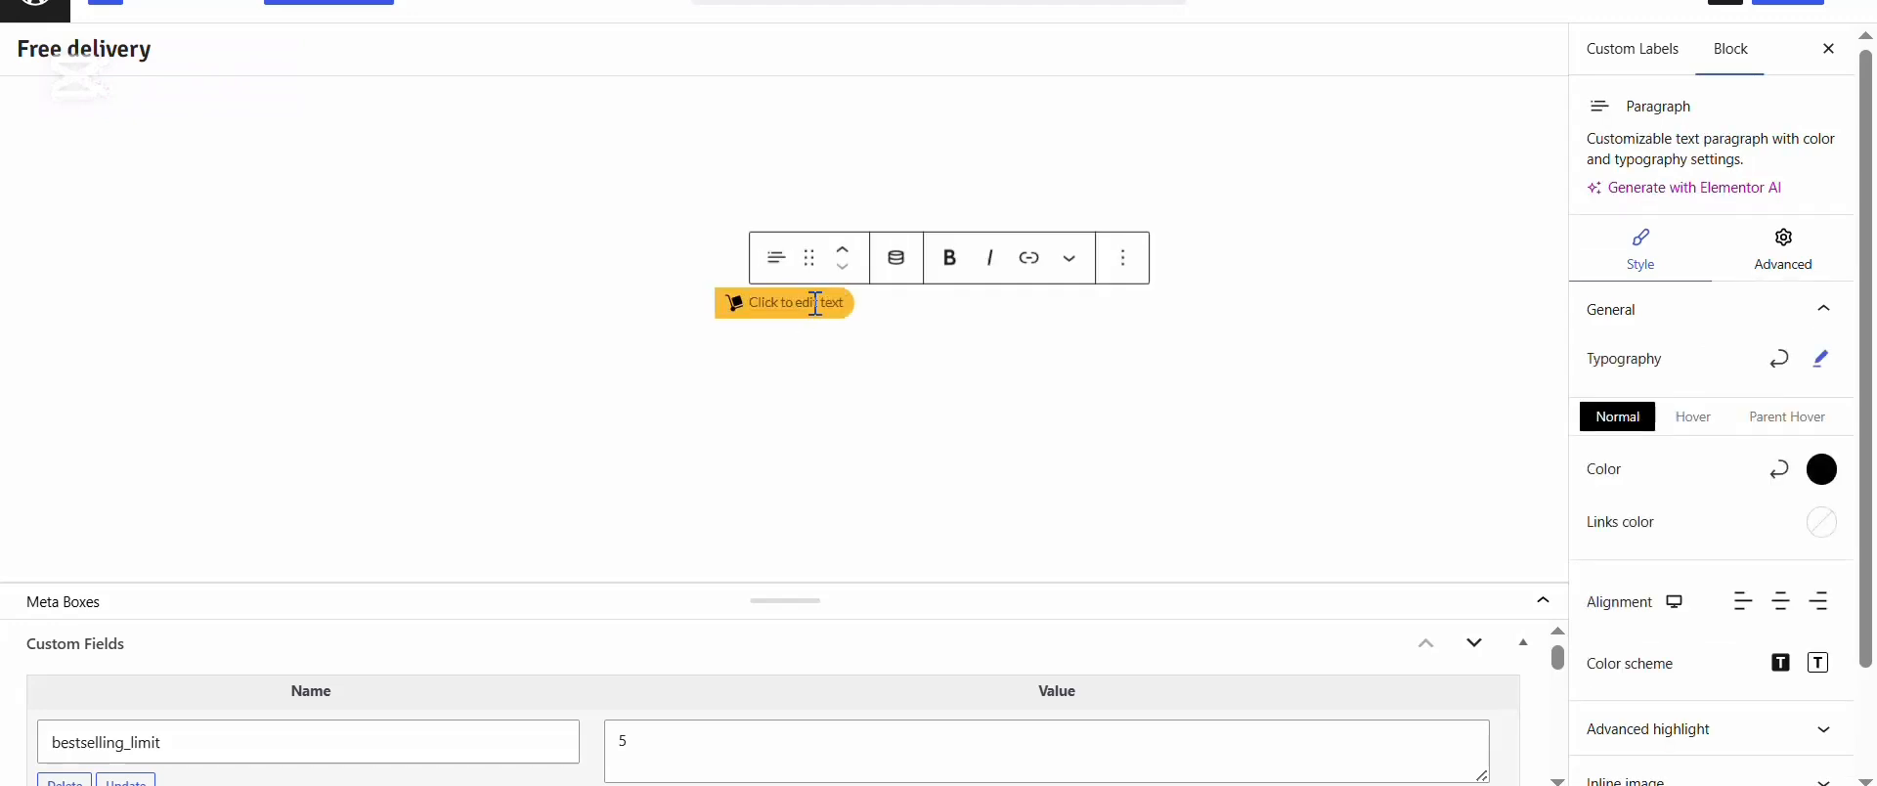
text(pk mentor)
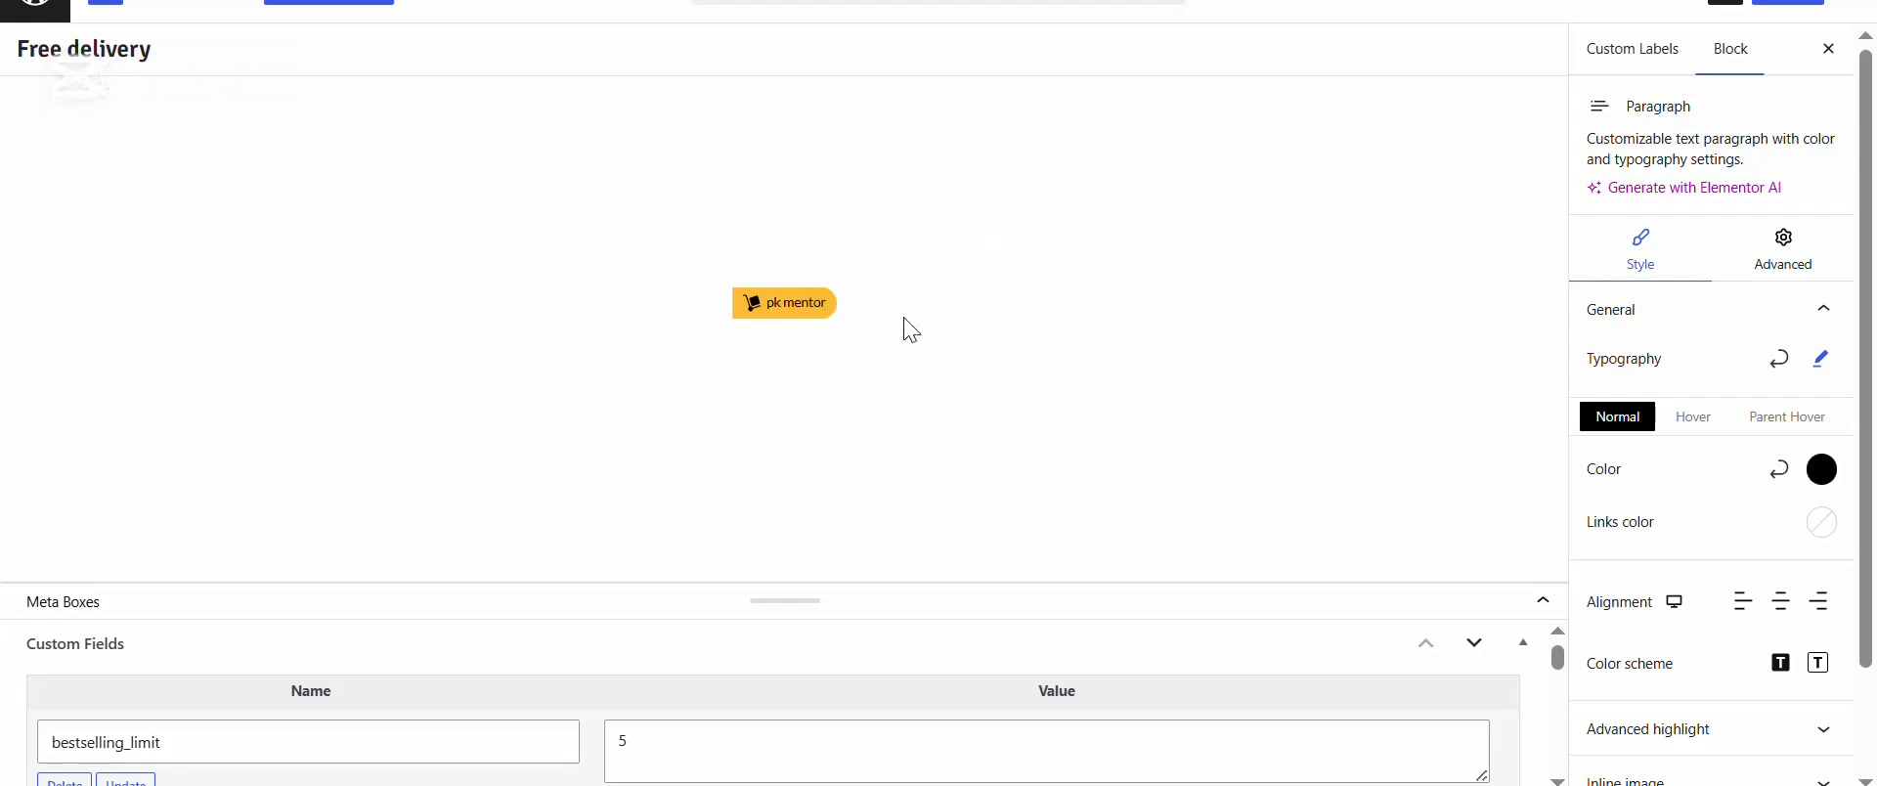
key(Return)
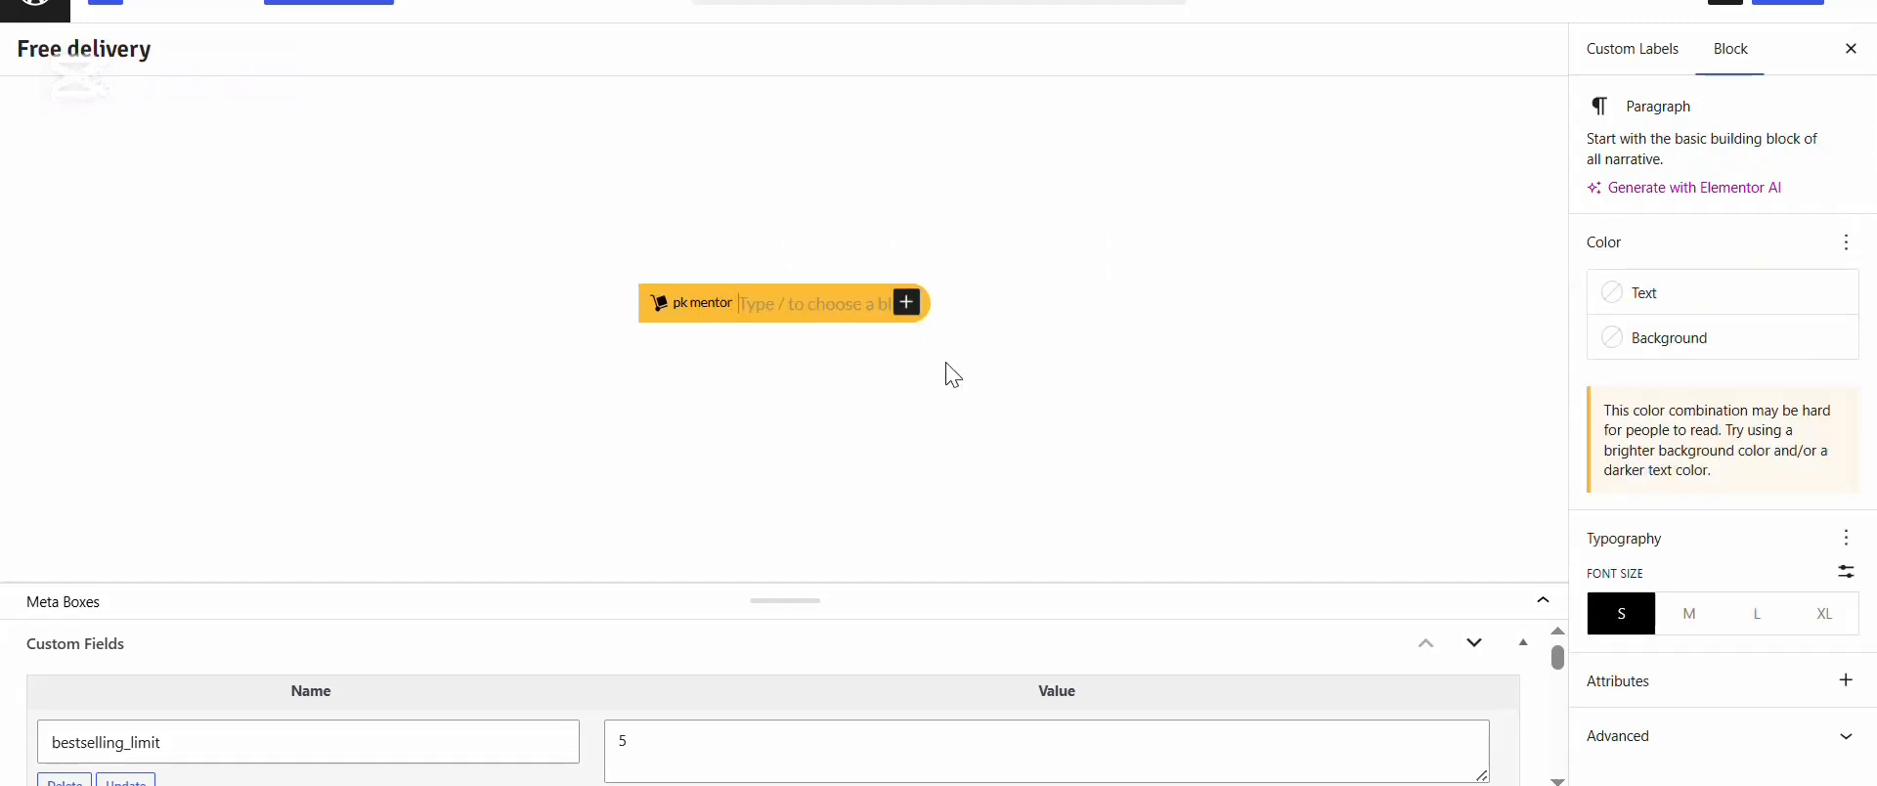
click(908, 303)
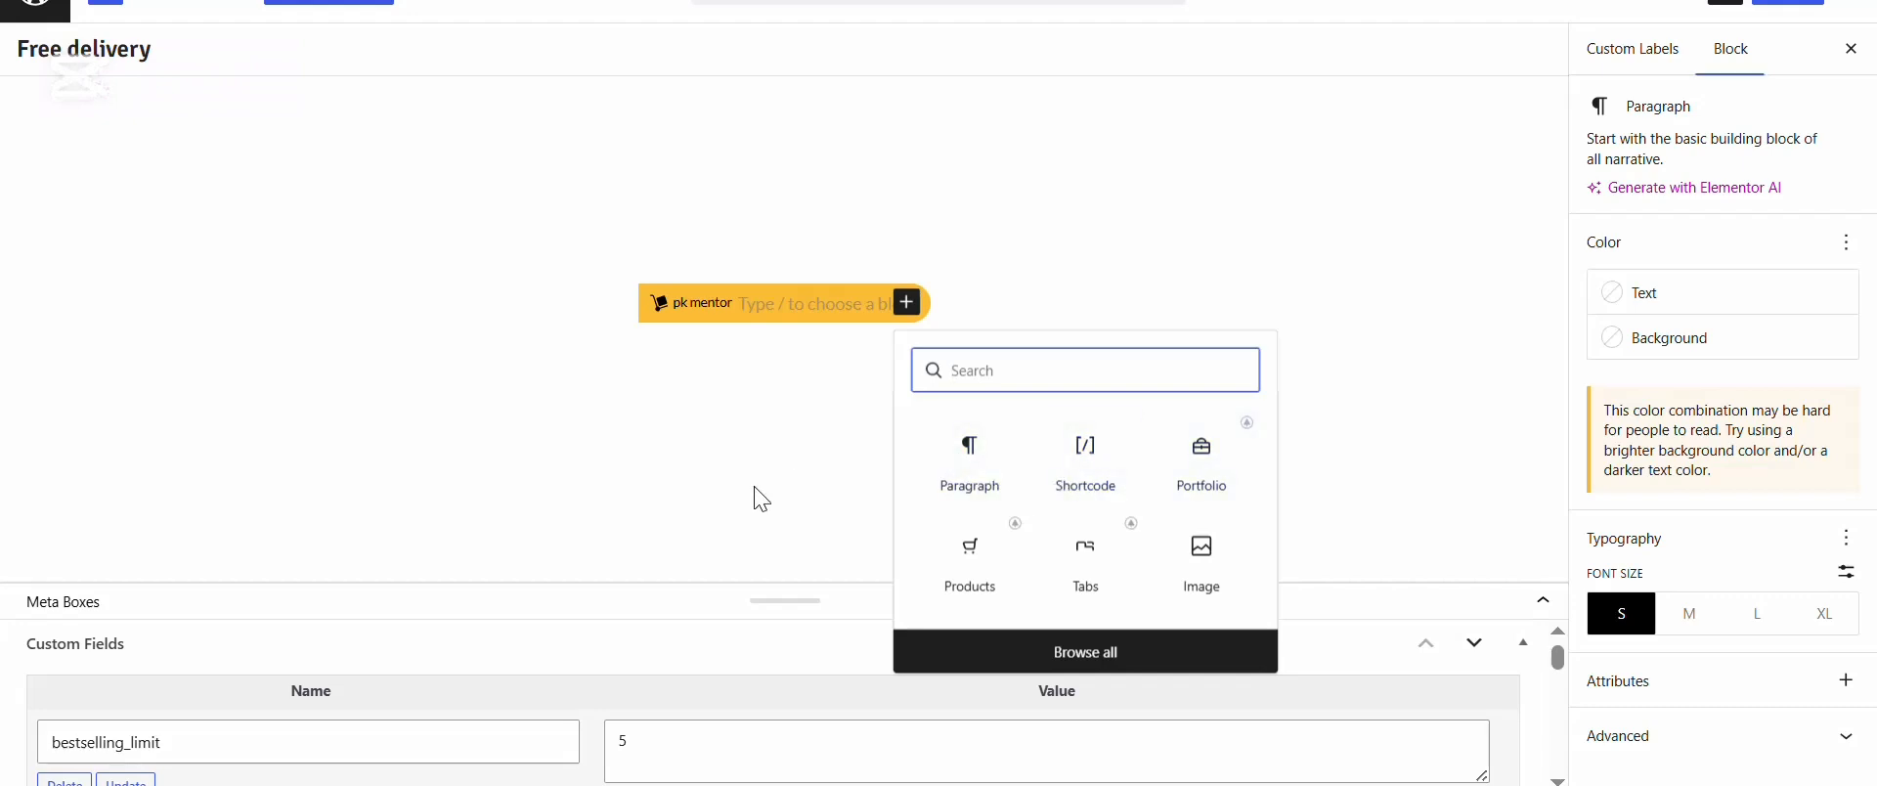
click(1057, 244)
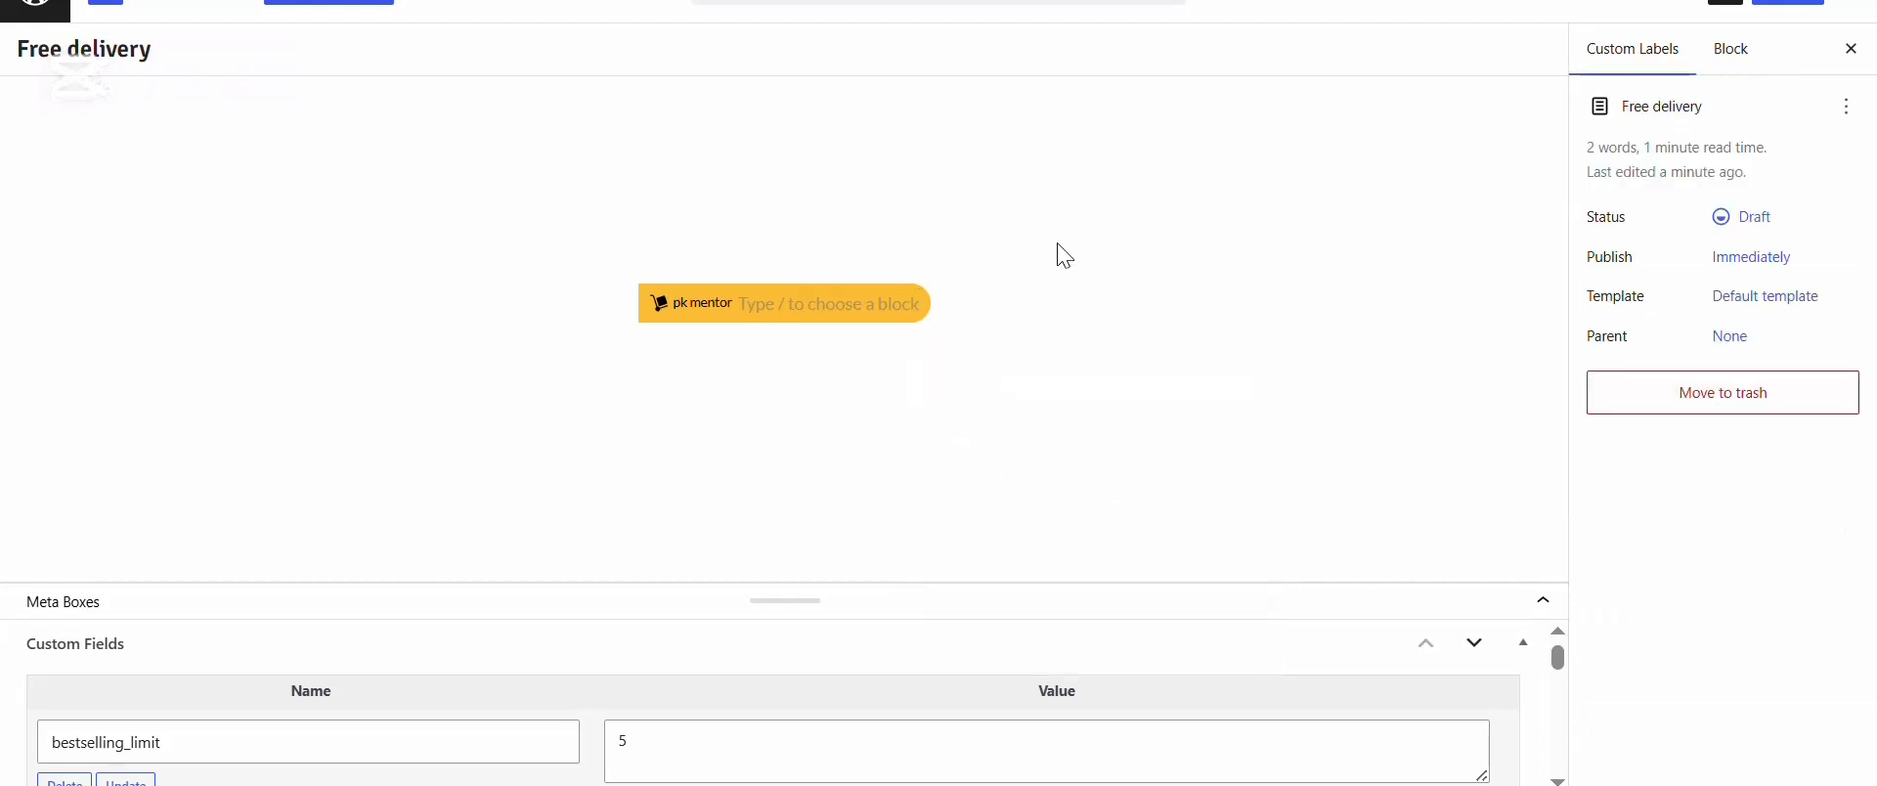
click(886, 319)
key(BackSpace)
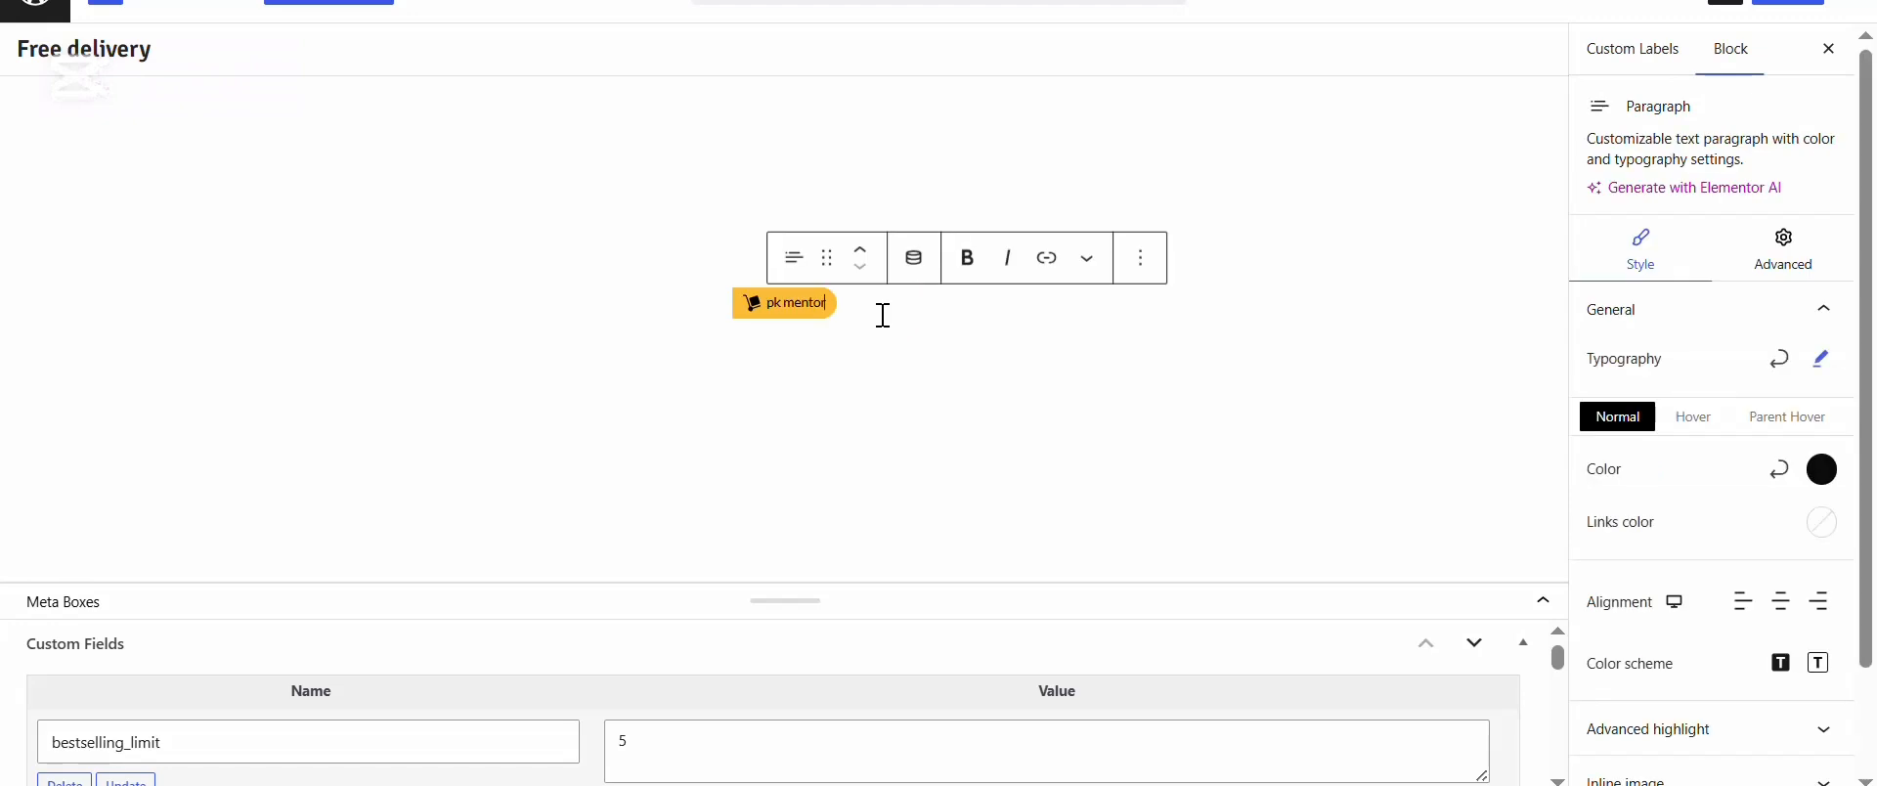
click(889, 431)
click(889, 431)
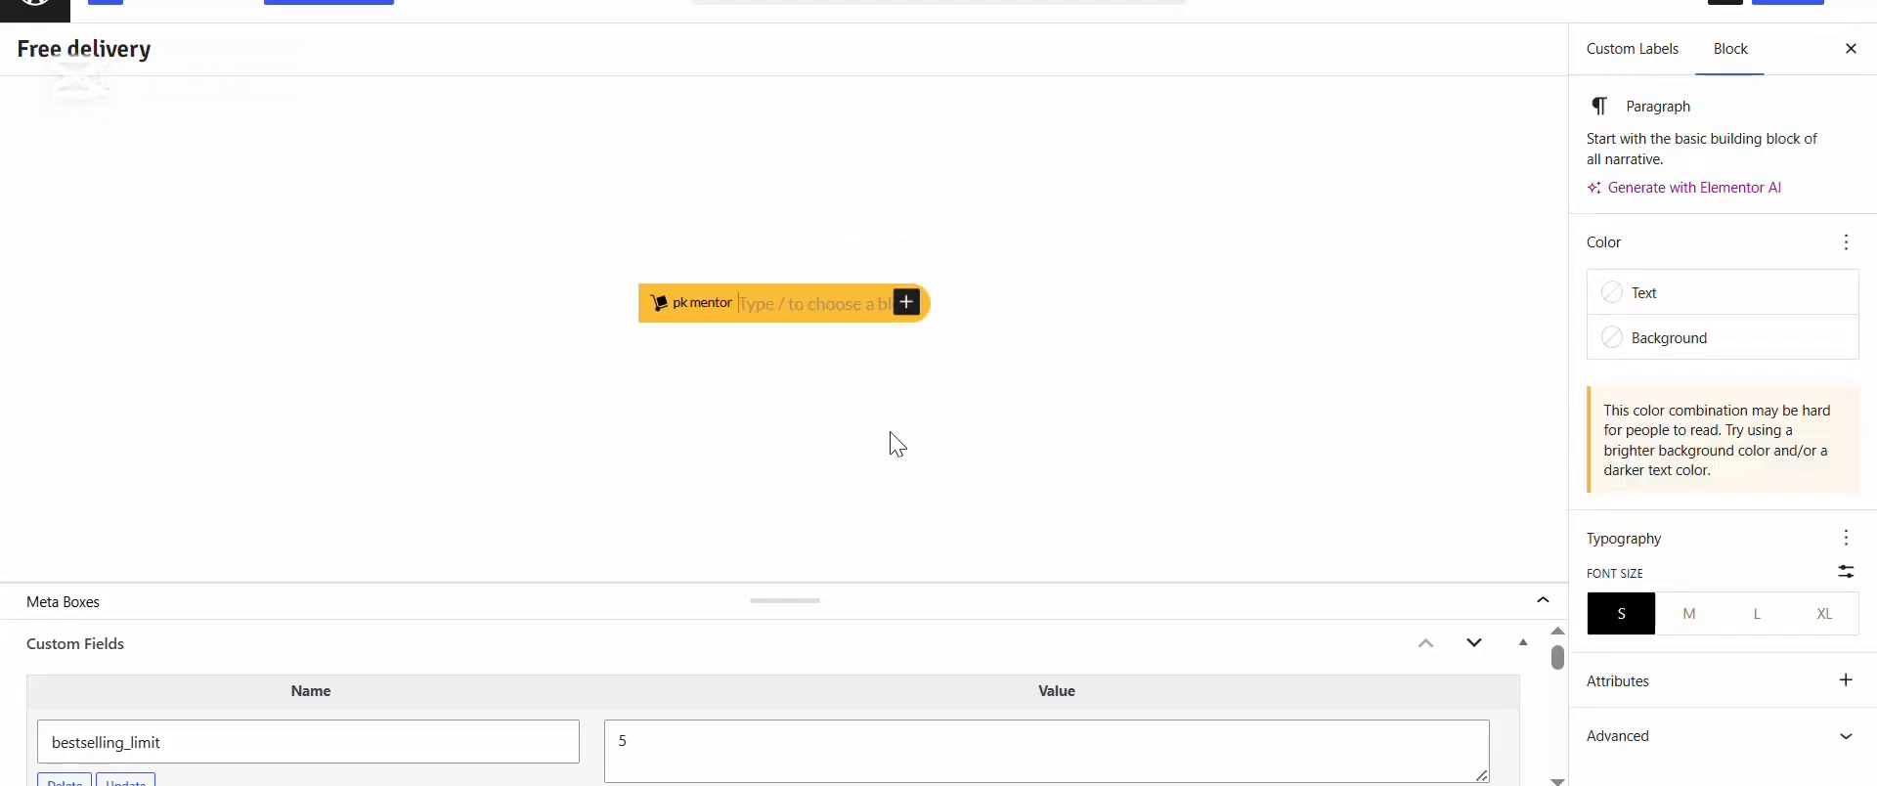
key(BackSpace)
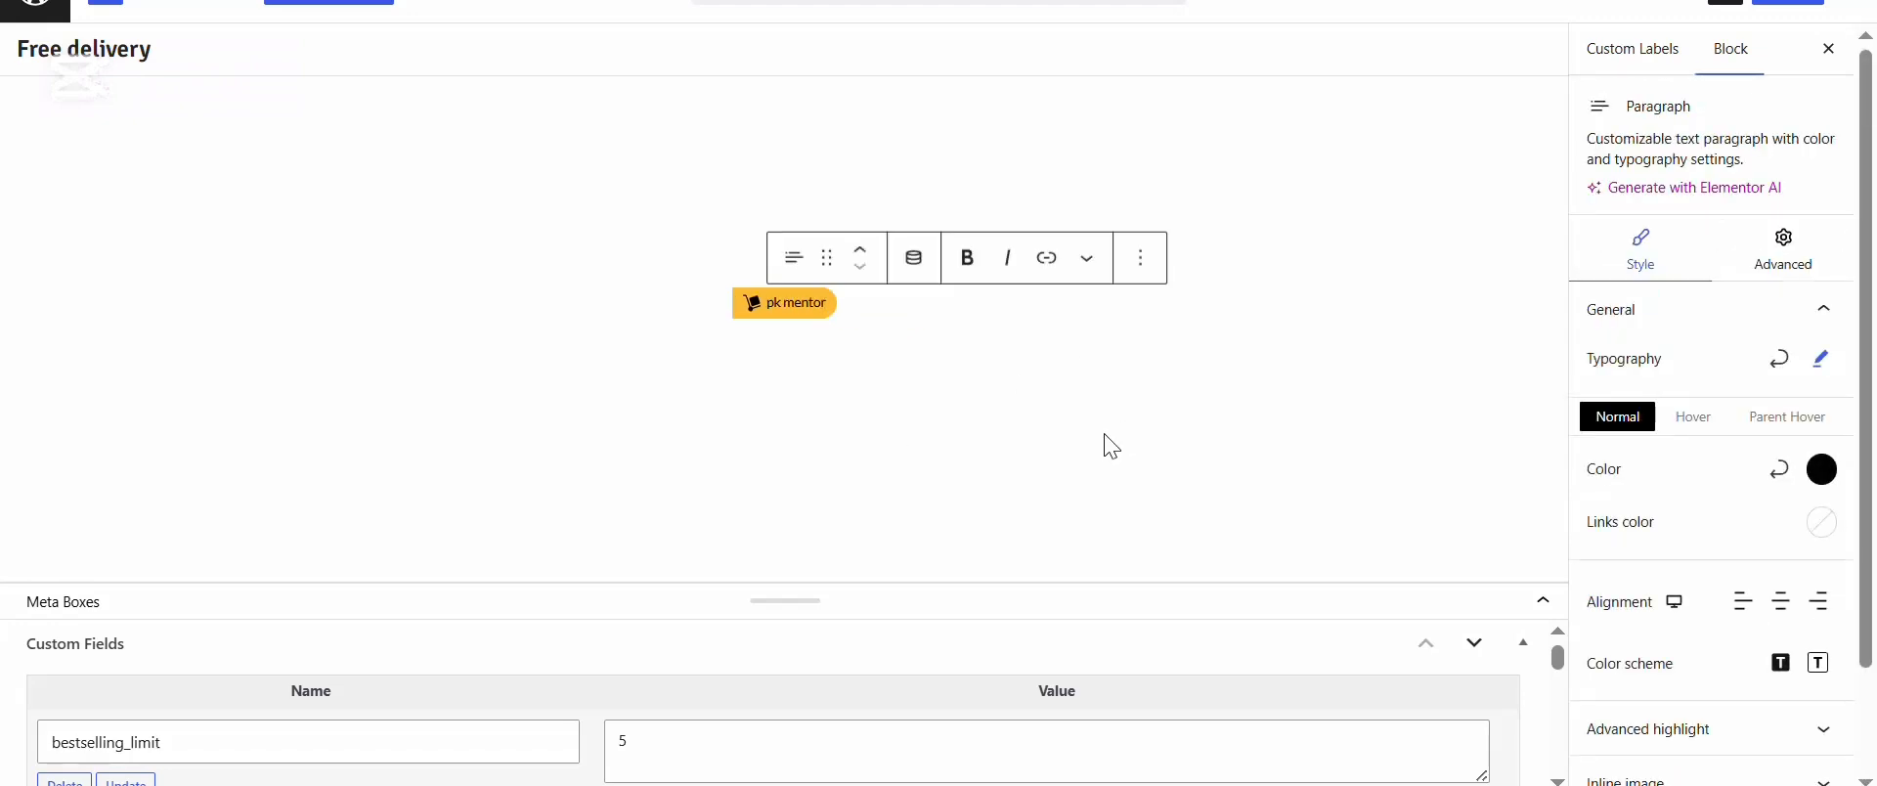
Review the dynamic data source and field options for the label's text block
click(918, 281)
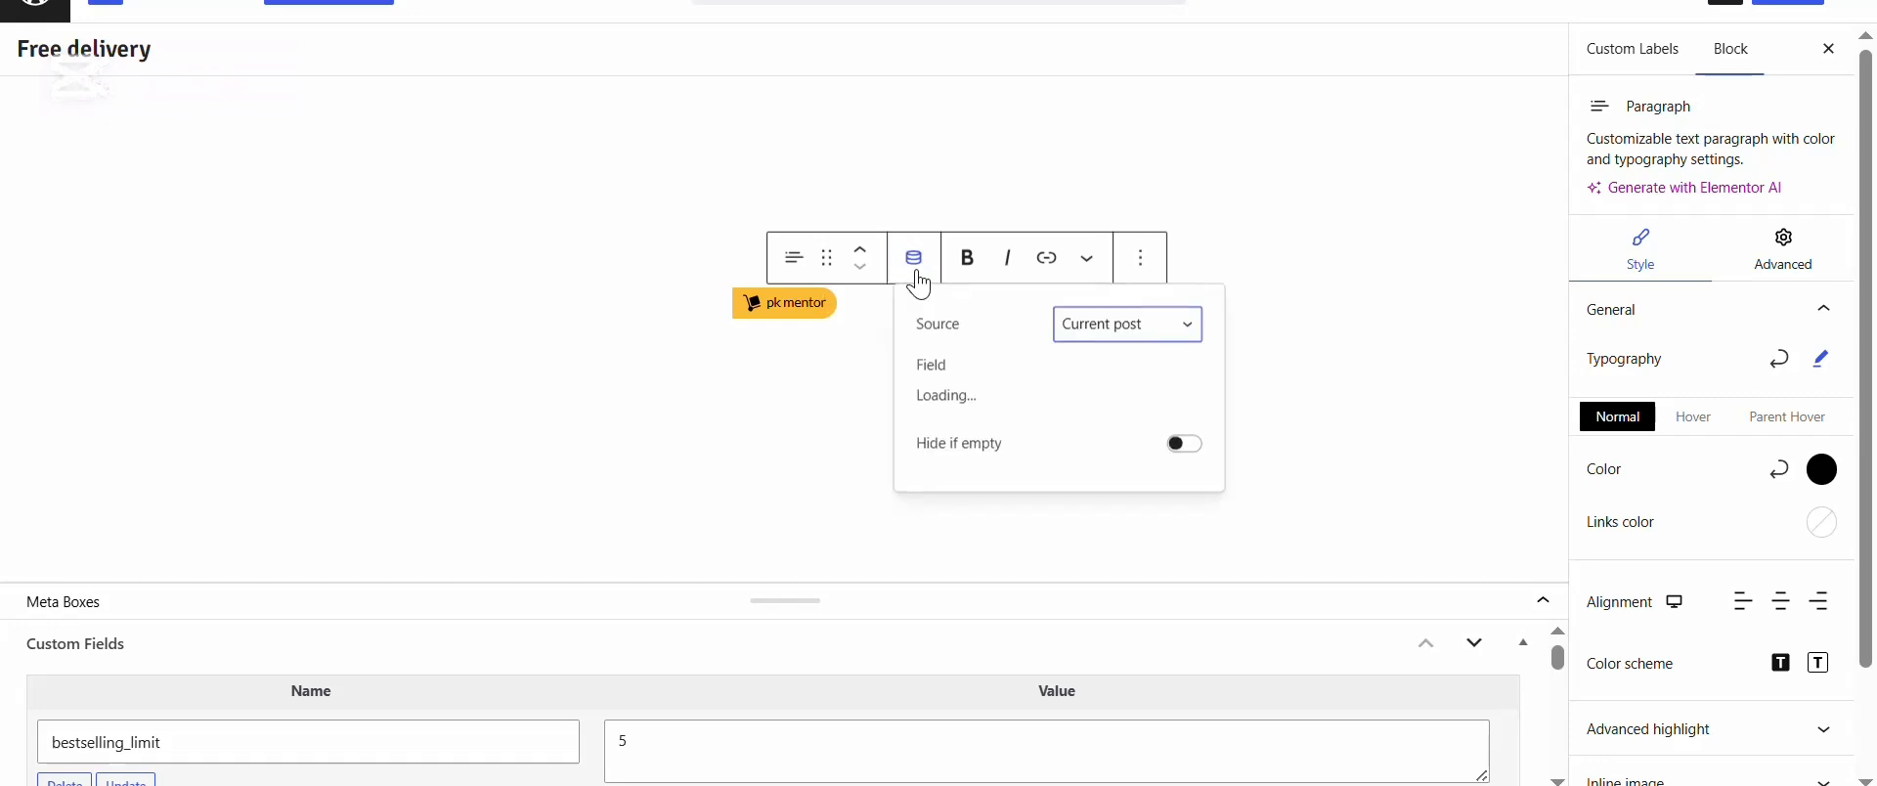
click(1178, 335)
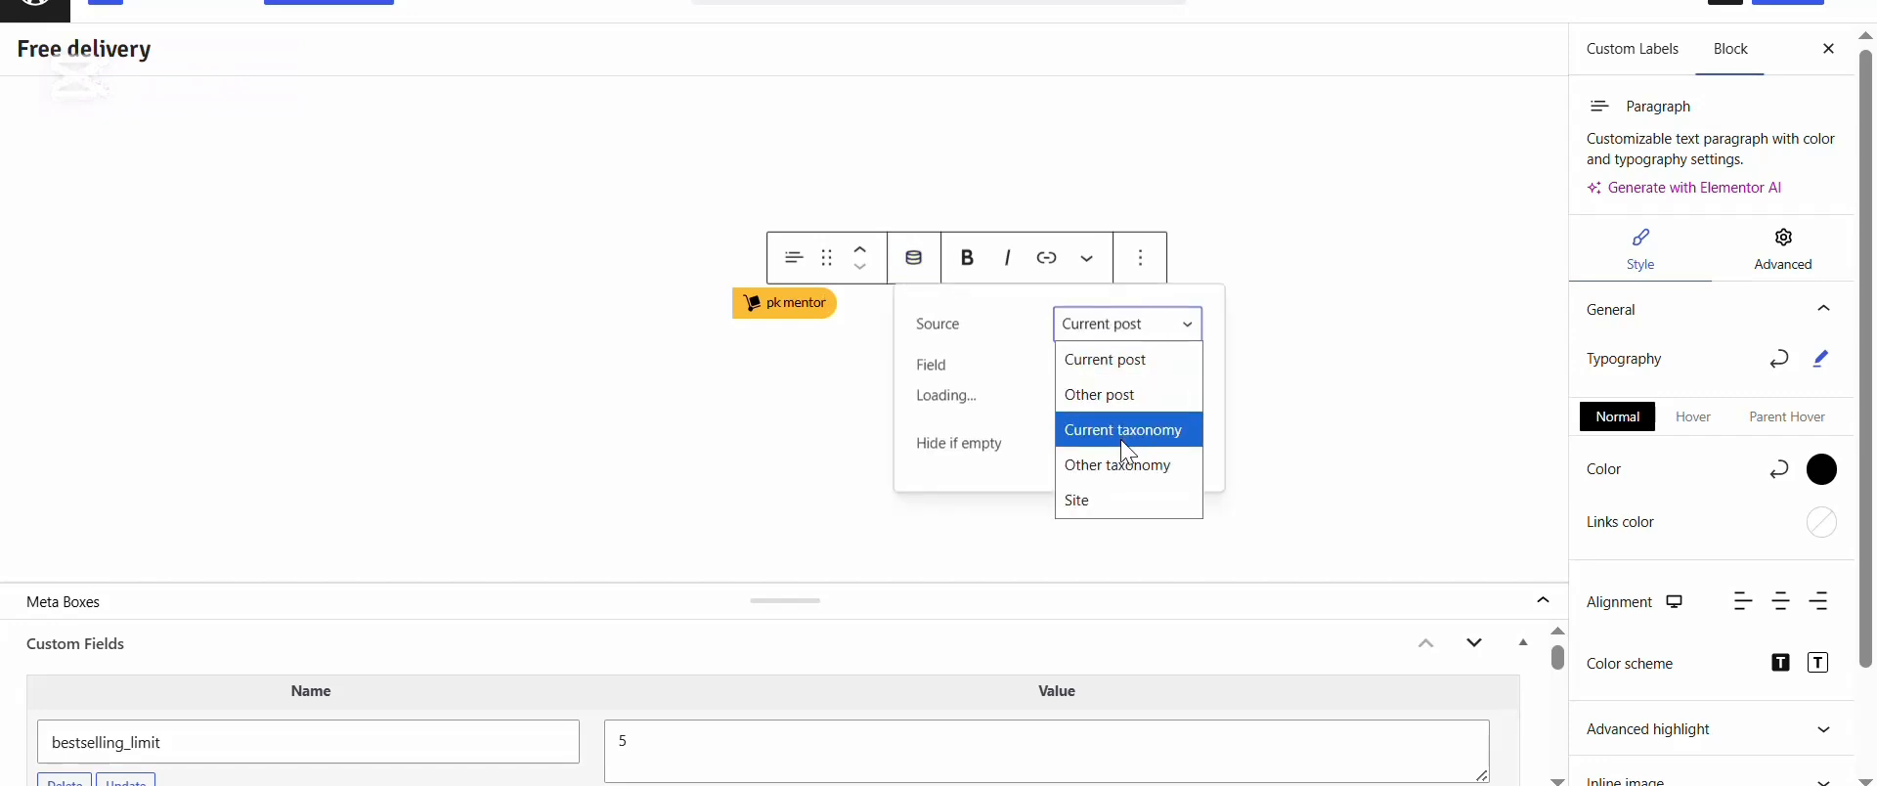
click(1180, 334)
click(1181, 393)
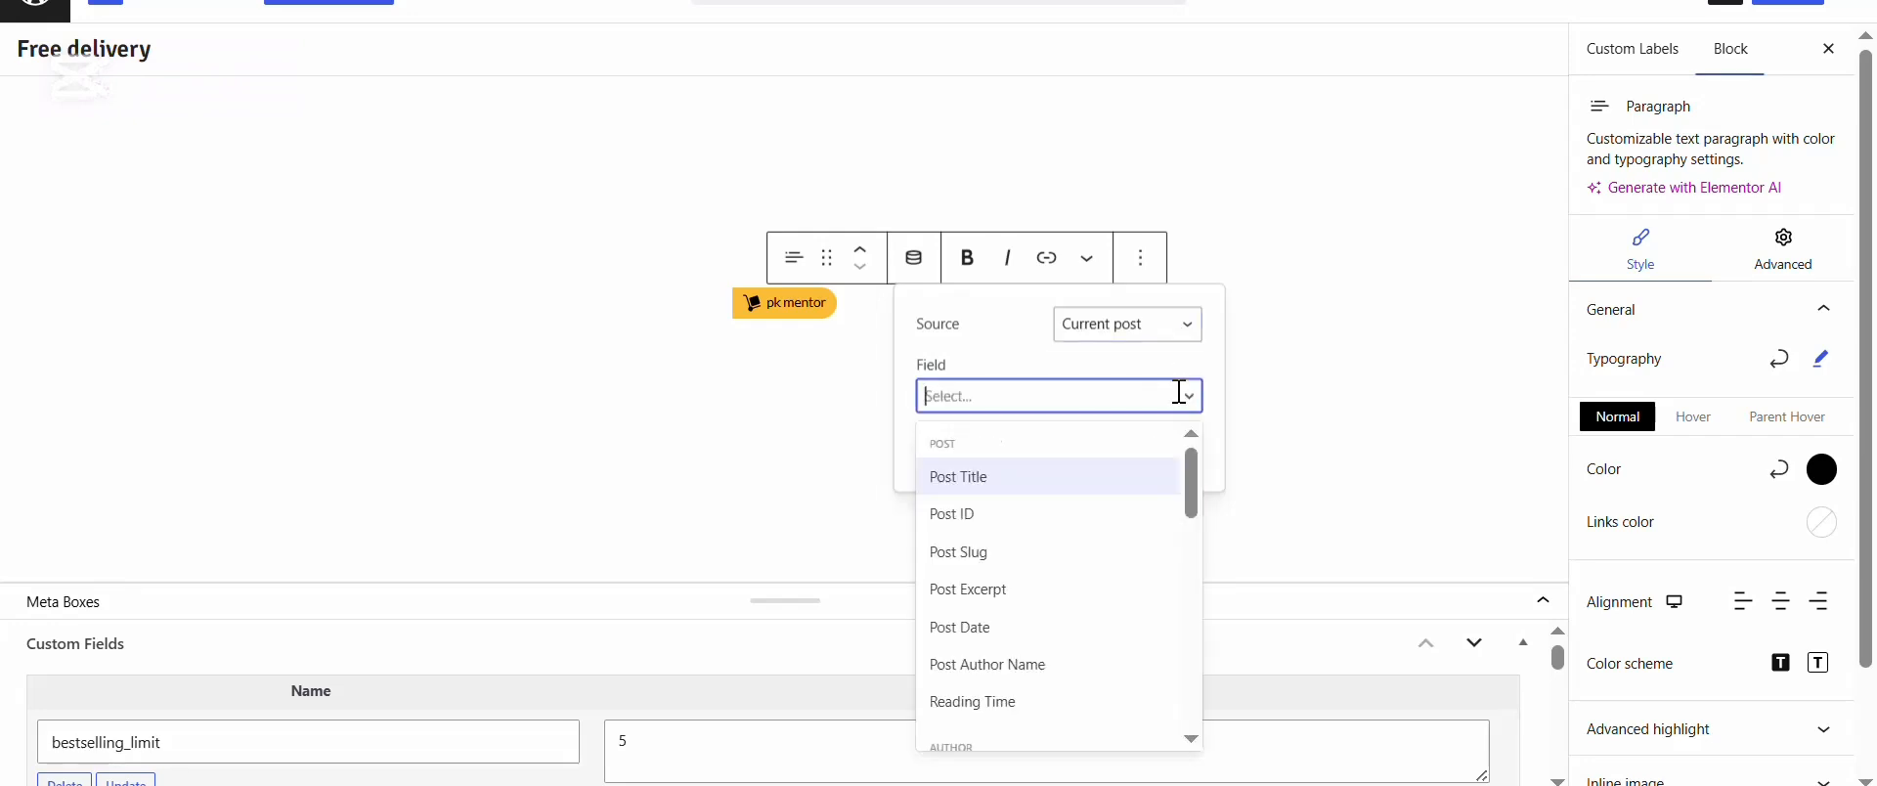
click(1181, 393)
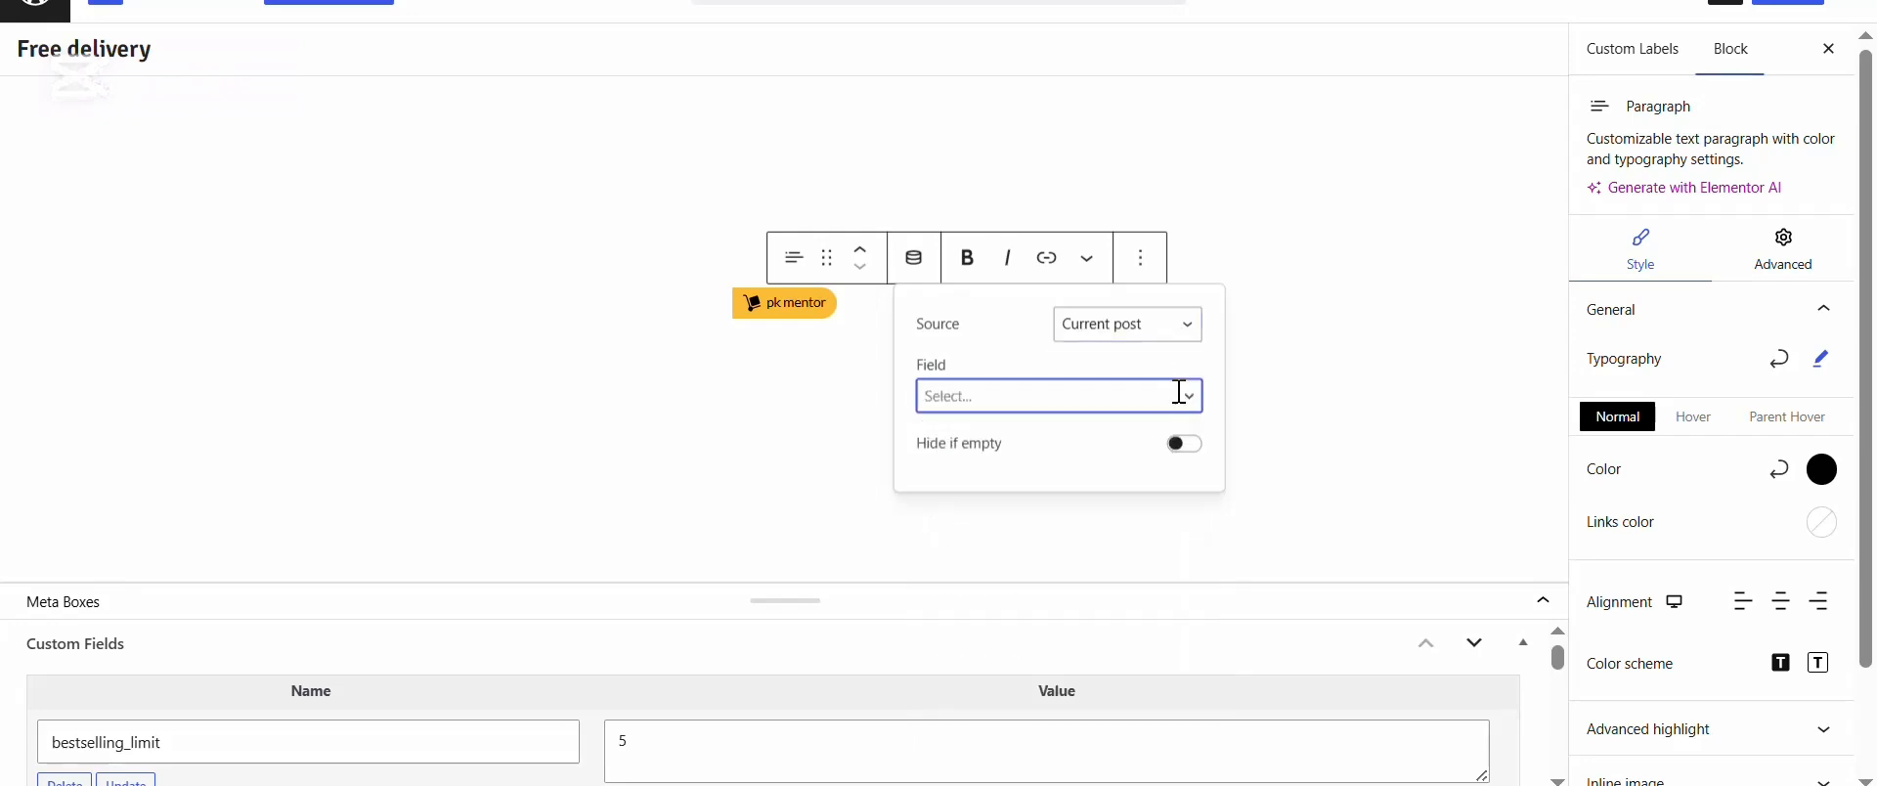
Set the normal color of the "pk mentor" text to blue
click(1826, 482)
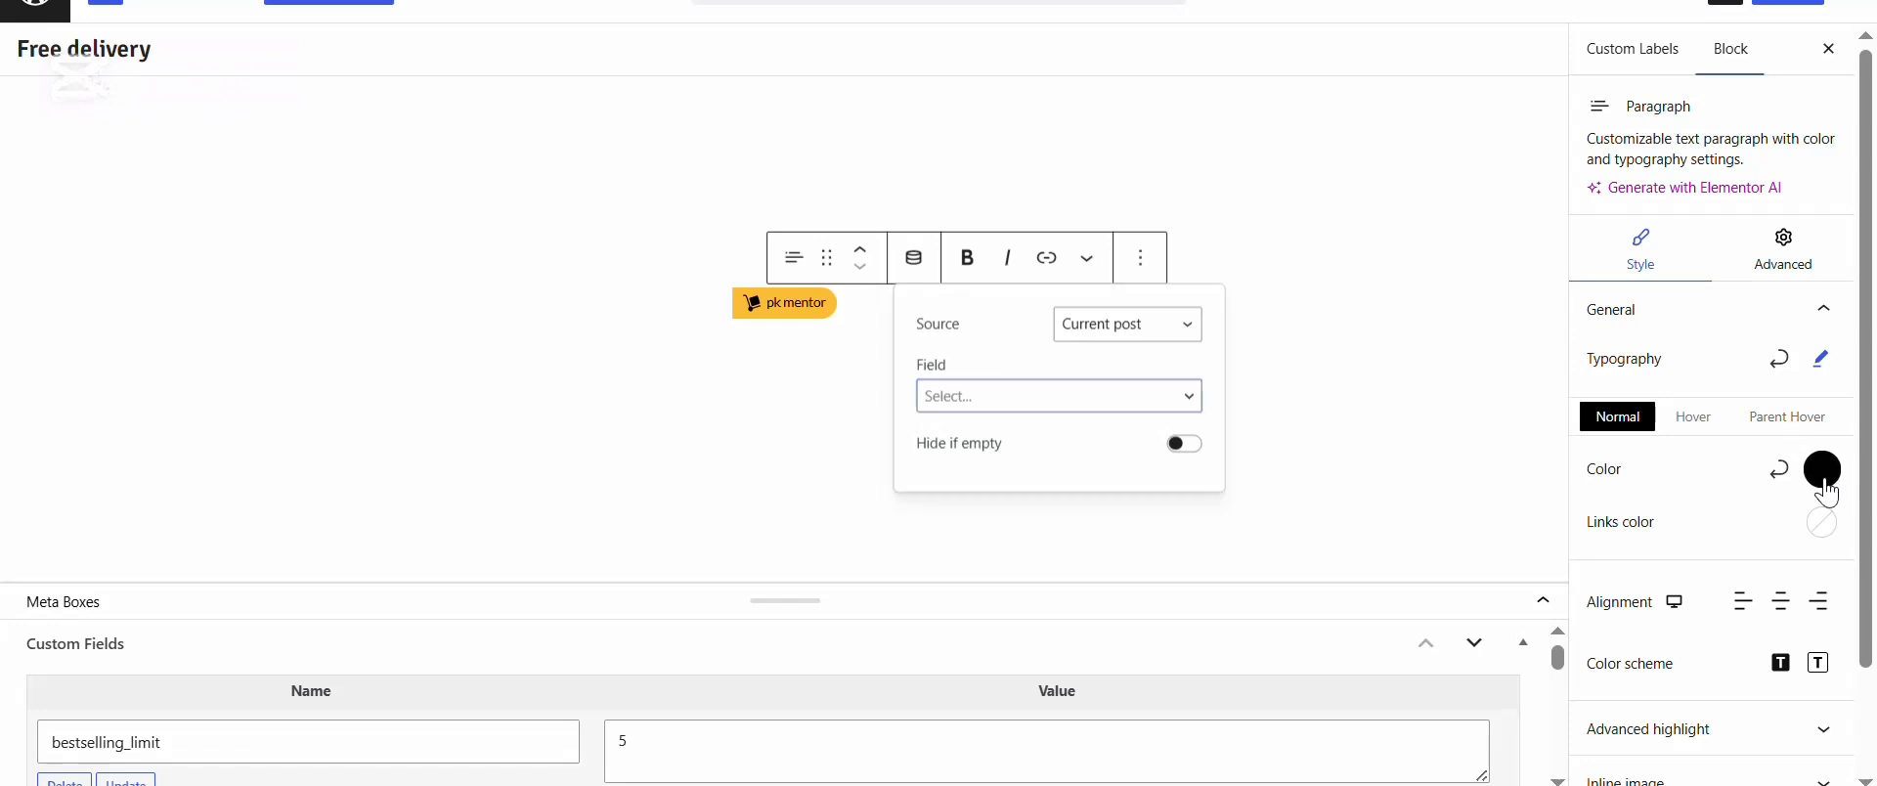
drag(1739, 108, 1781, 18)
click(1705, 276)
drag(1750, 76, 1786, 13)
click(1724, 509)
Expand the text block's Advanced highlight settings and look through its color, background, border and padding options
scroll(1724, 510, down, 1)
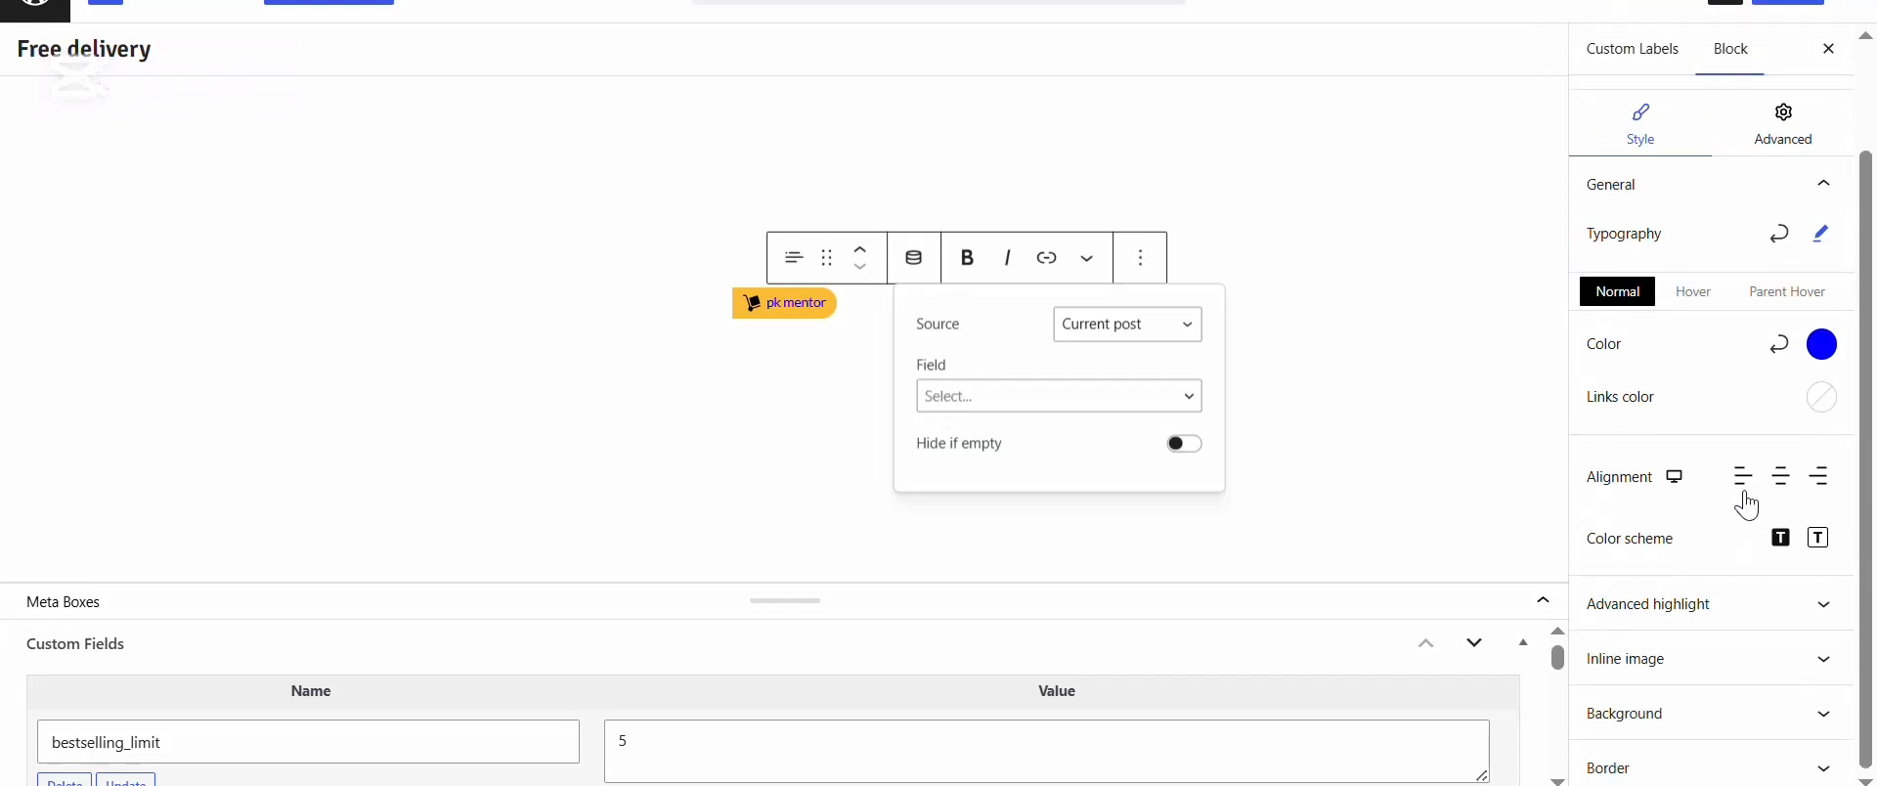
click(1732, 606)
scroll(1731, 609, down, 1)
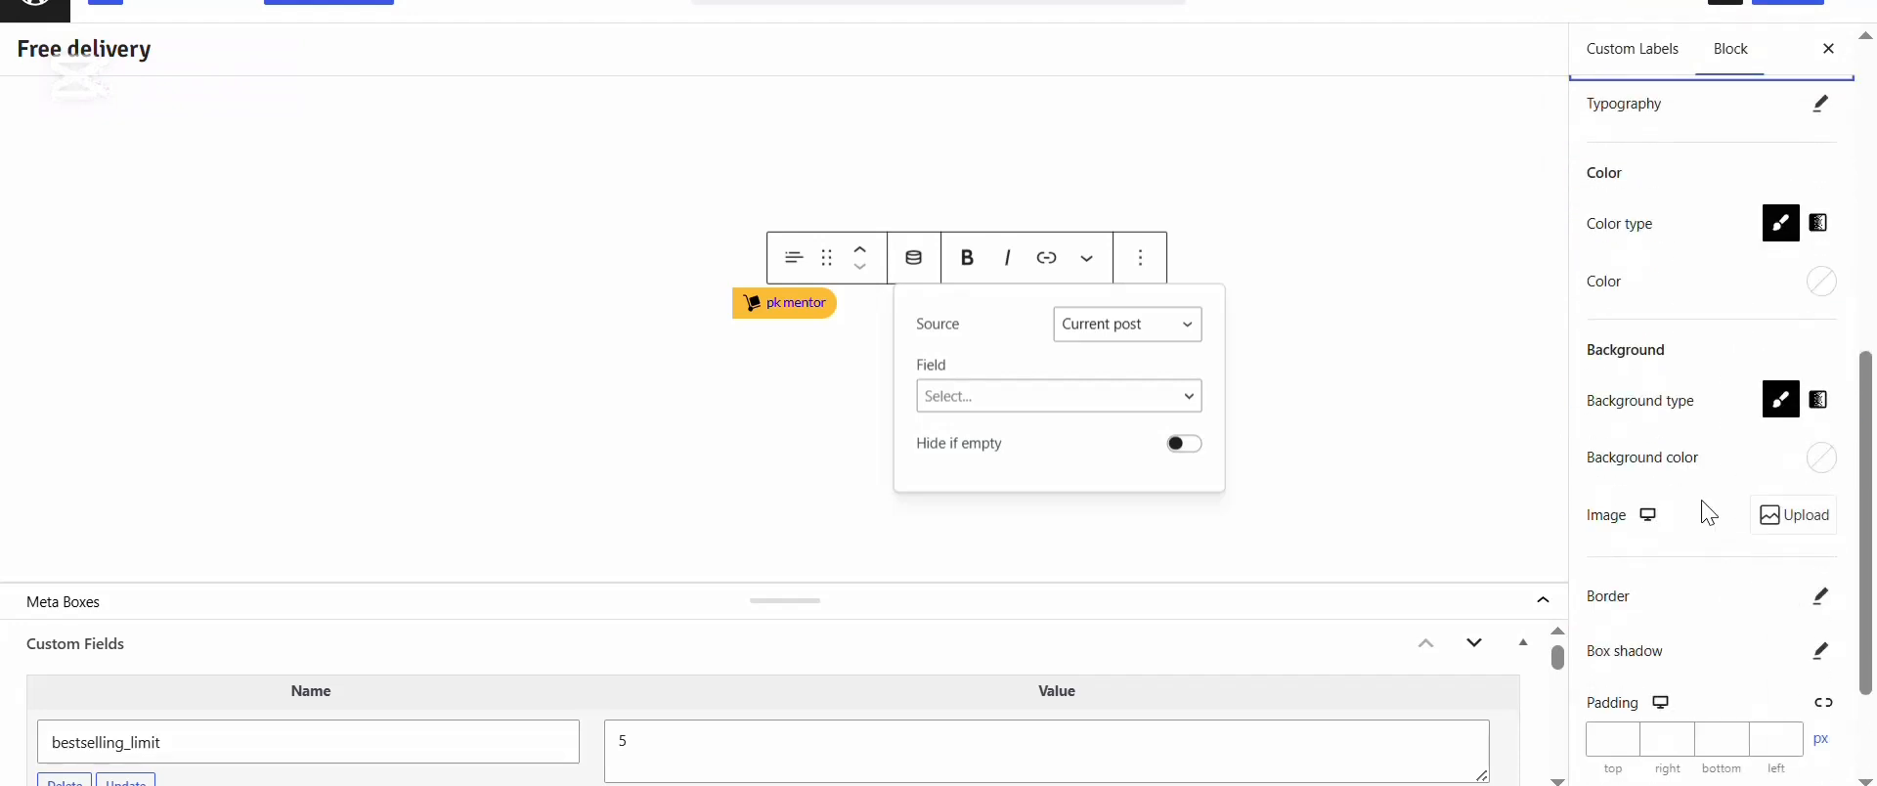
scroll(1706, 507, down, 1)
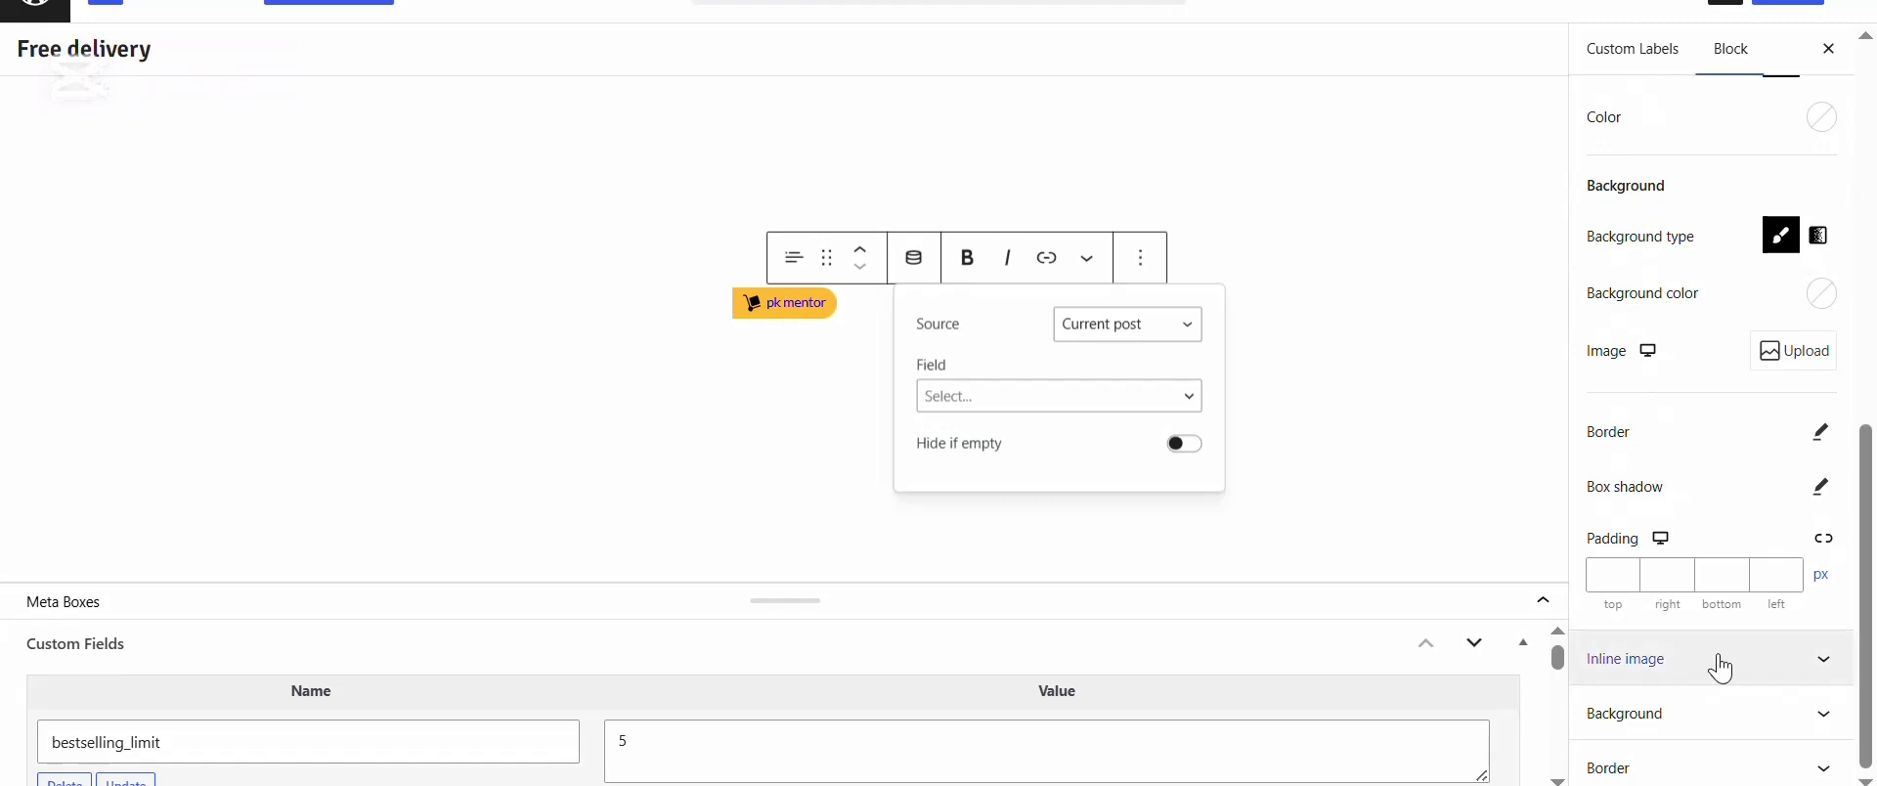
Look through the text block's advanced settings for dimensions, layout, animations and position, and return to its style settings
scroll(1721, 645, up, 4)
scroll(1733, 225, up, 3)
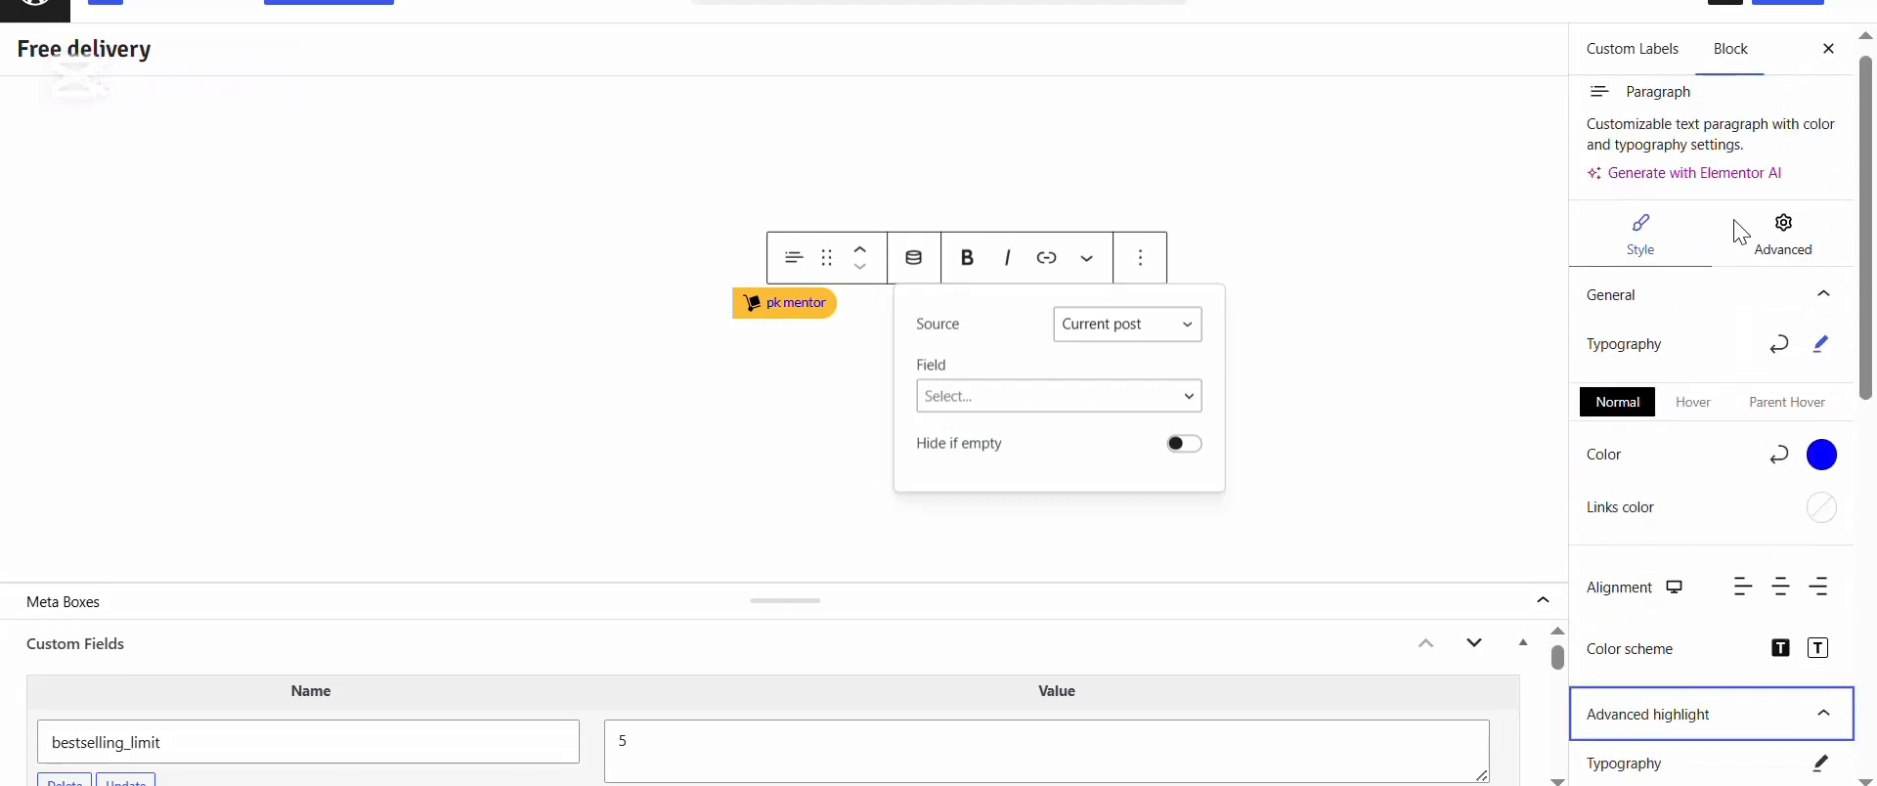
click(1781, 239)
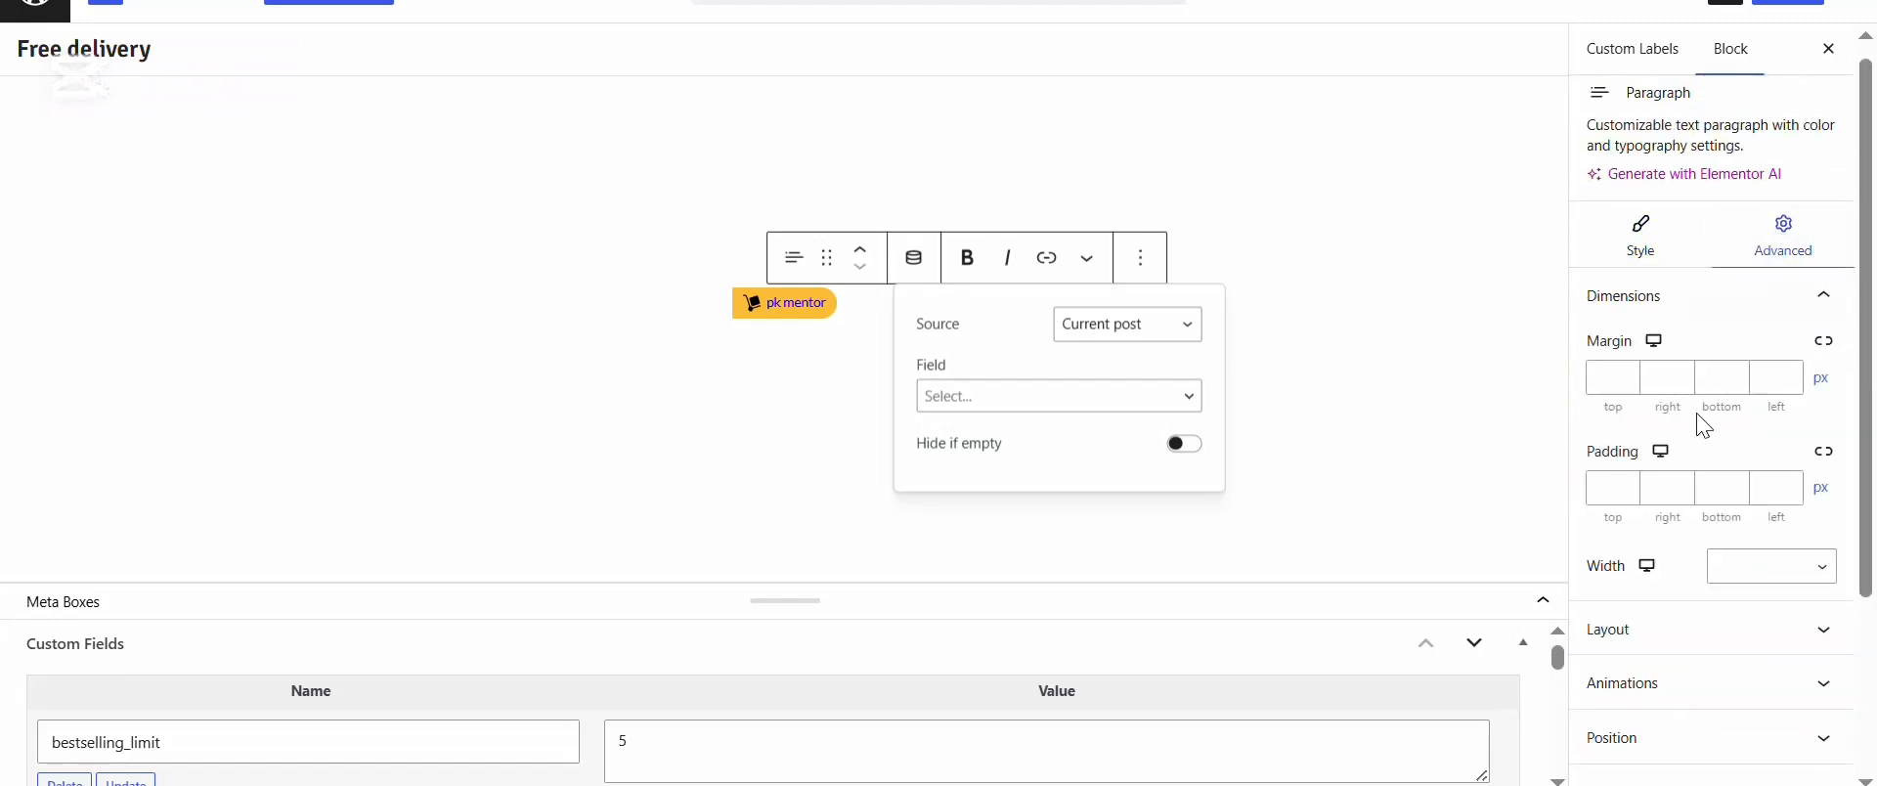
scroll(1697, 413, down, 2)
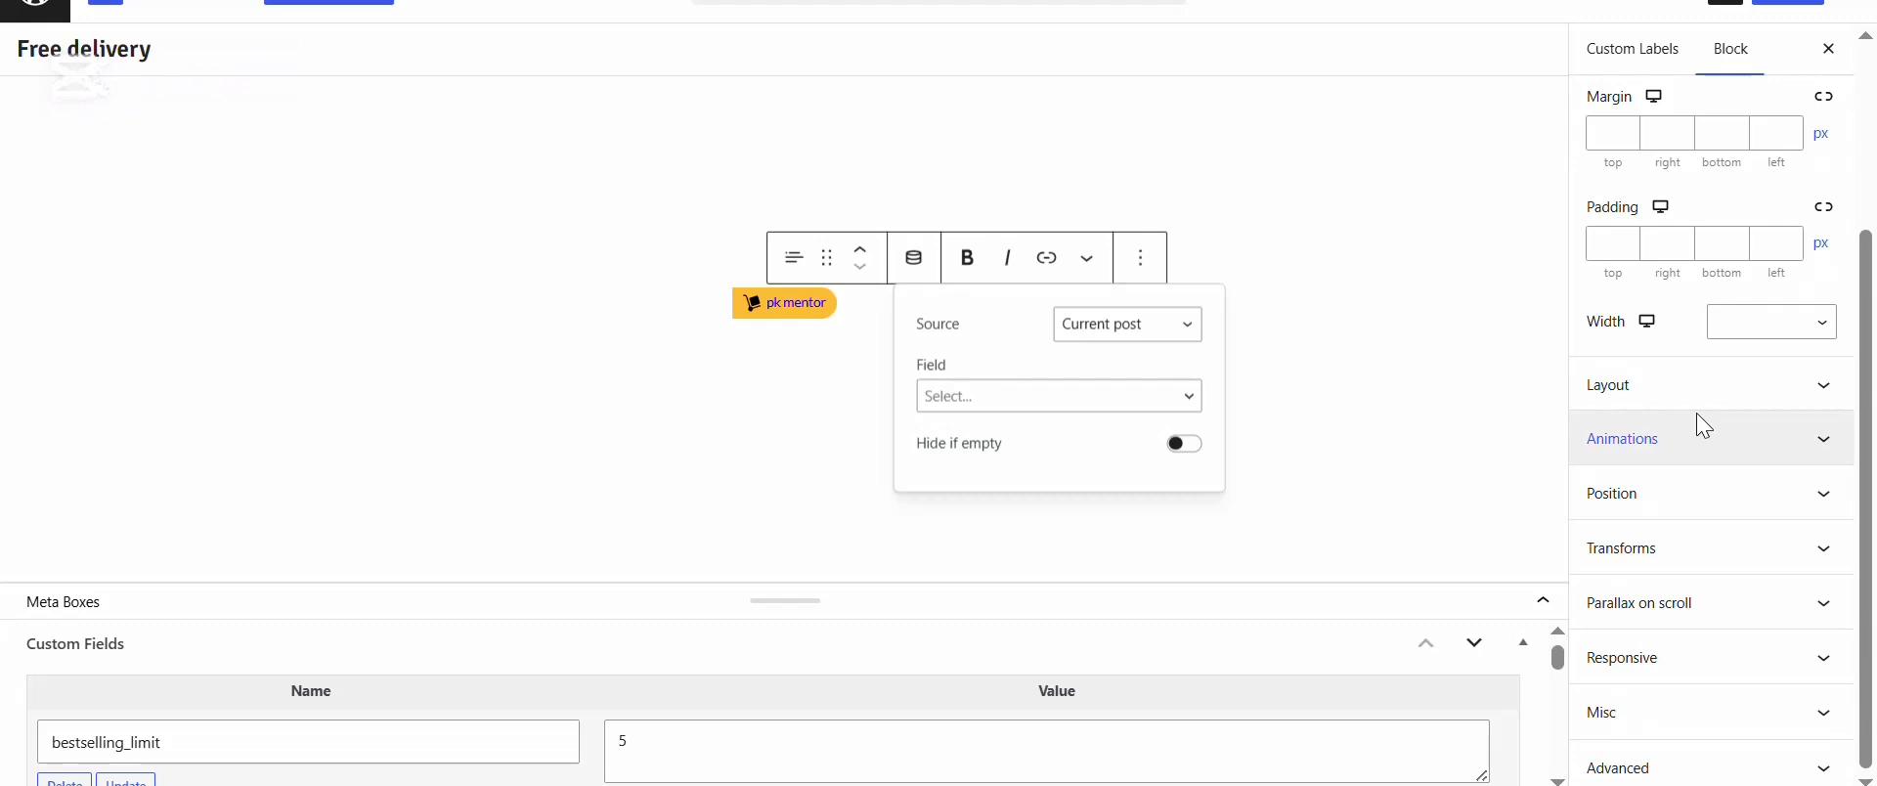
scroll(1697, 413, up, 3)
click(1650, 249)
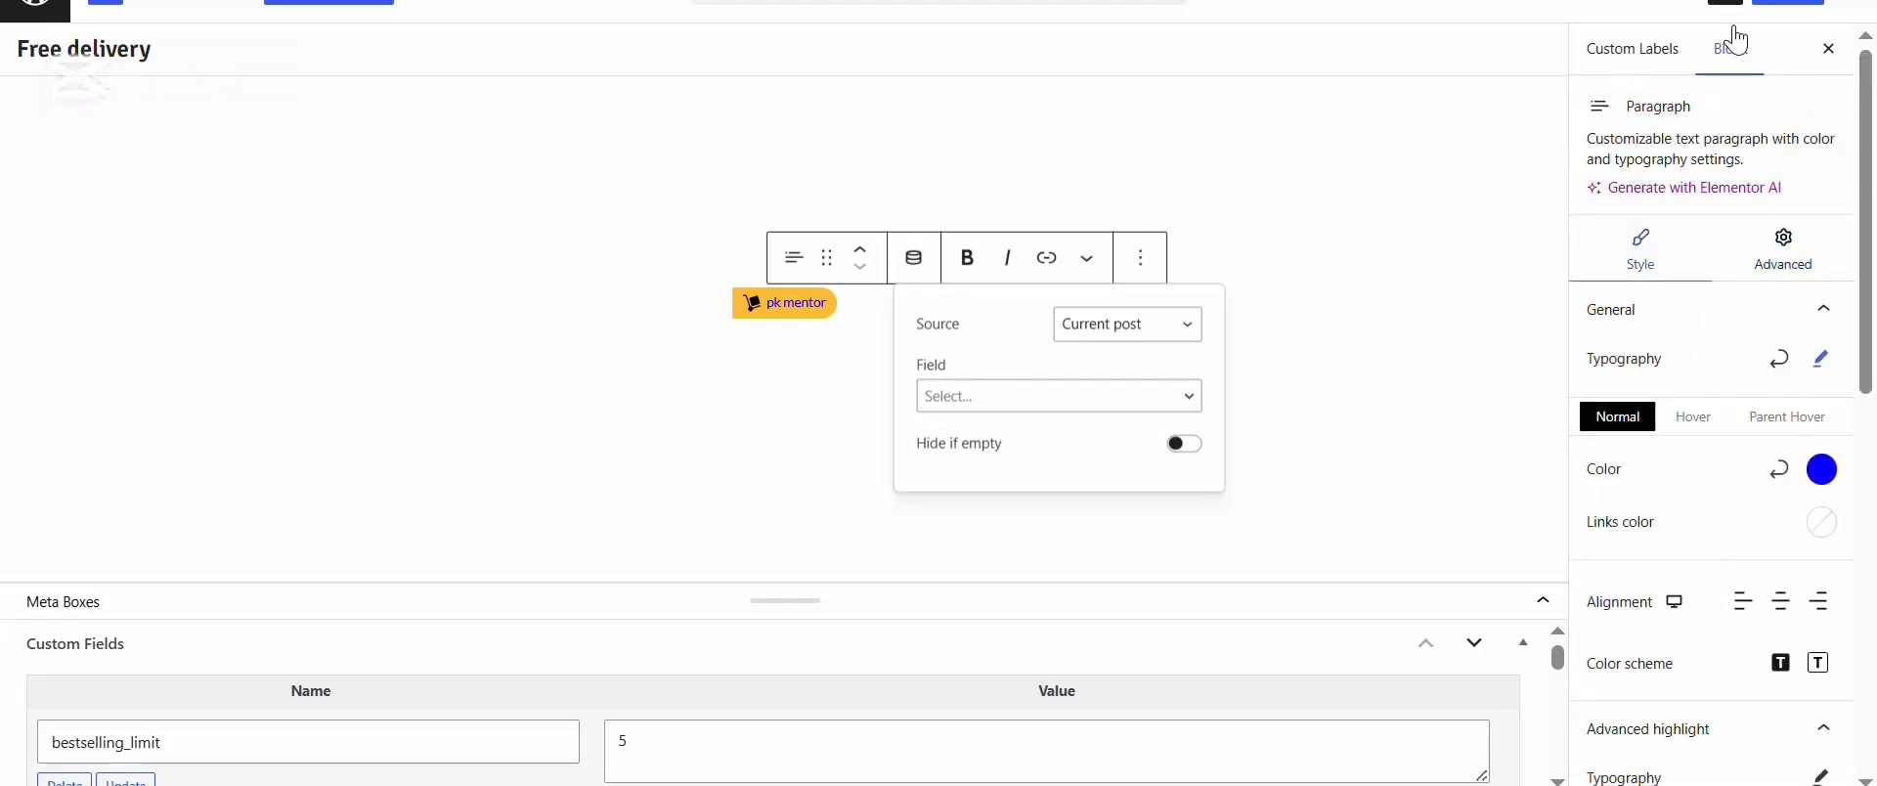
Publish the label, and enlarge the meta boxes area to look through its custom fields
click(1788, 4)
click(1791, 3)
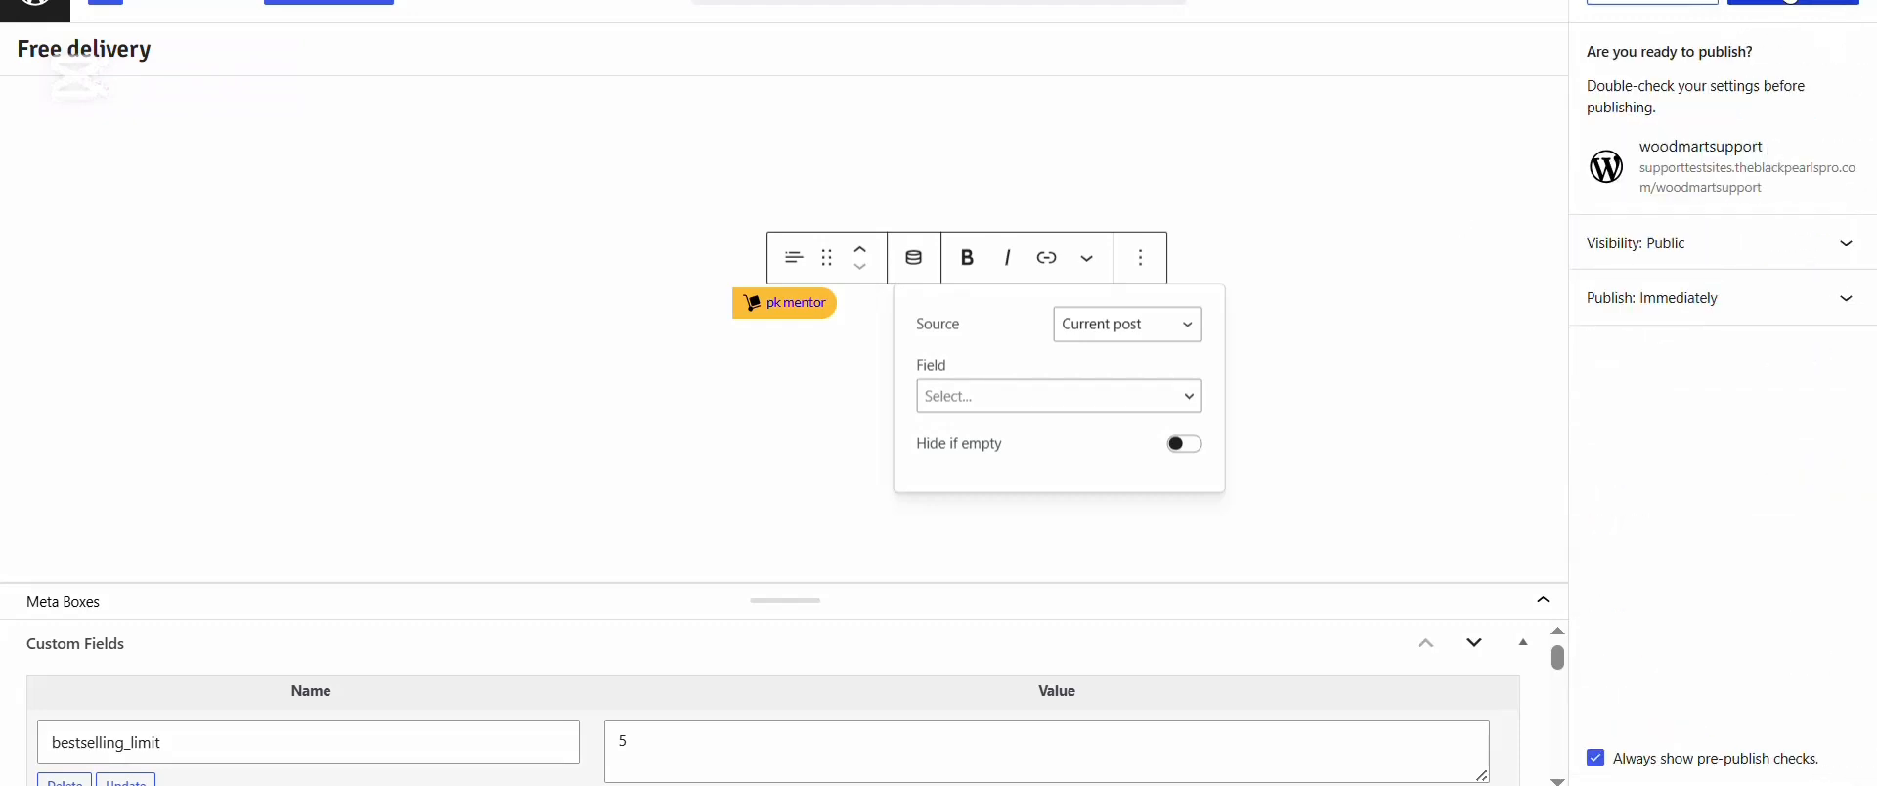
drag(782, 604, 849, 202)
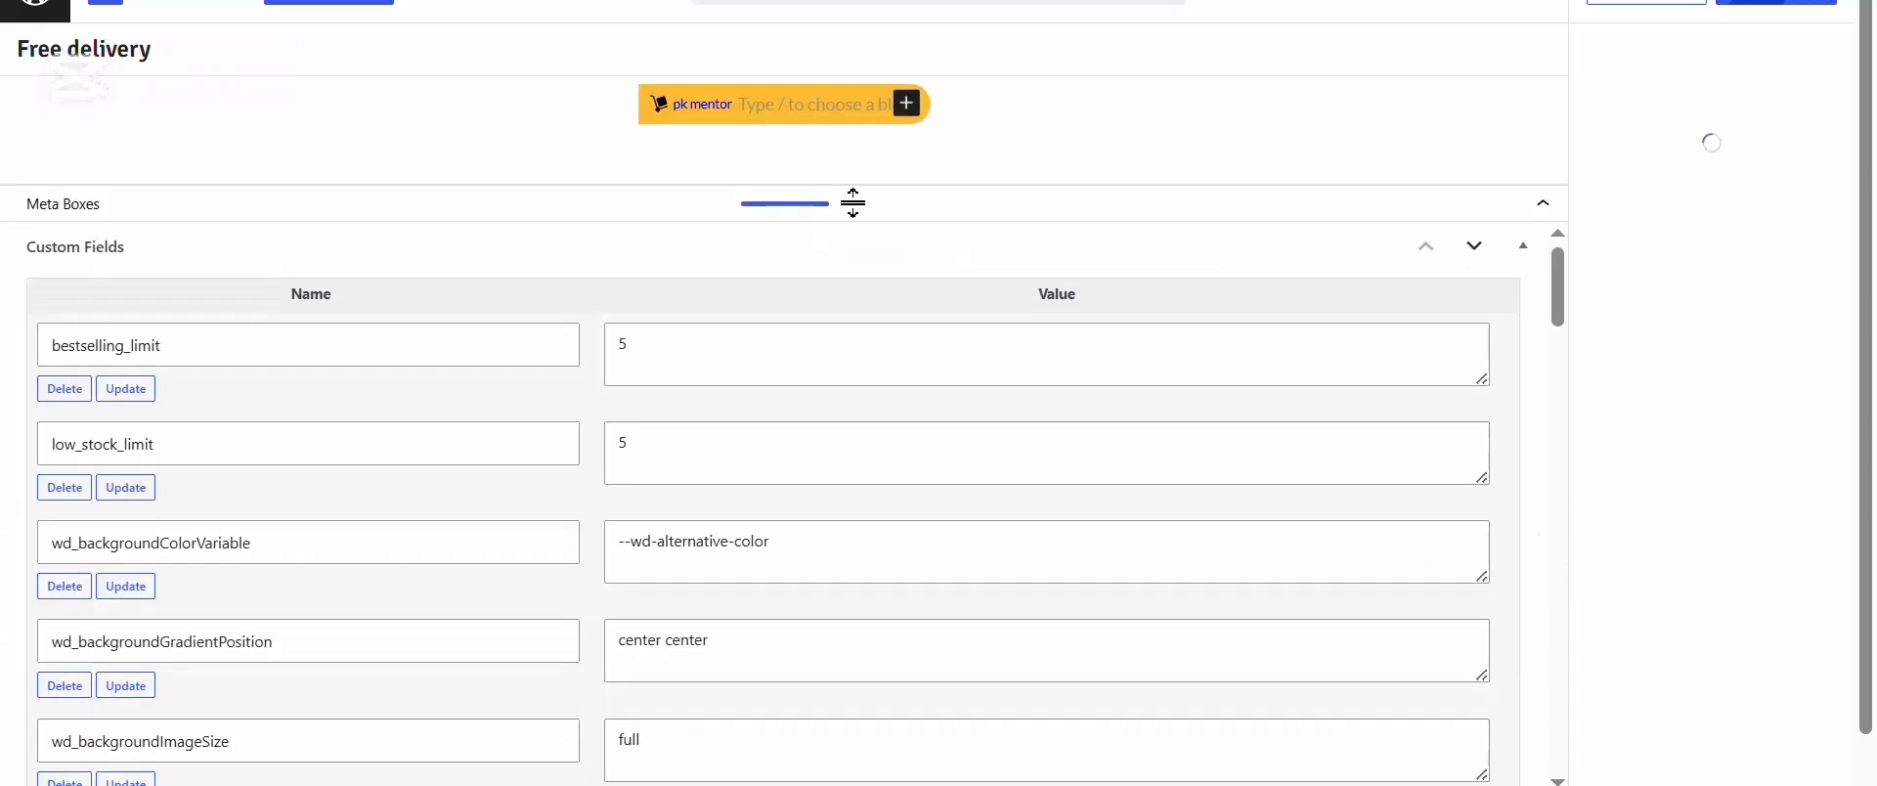
scroll(797, 523, down, 10)
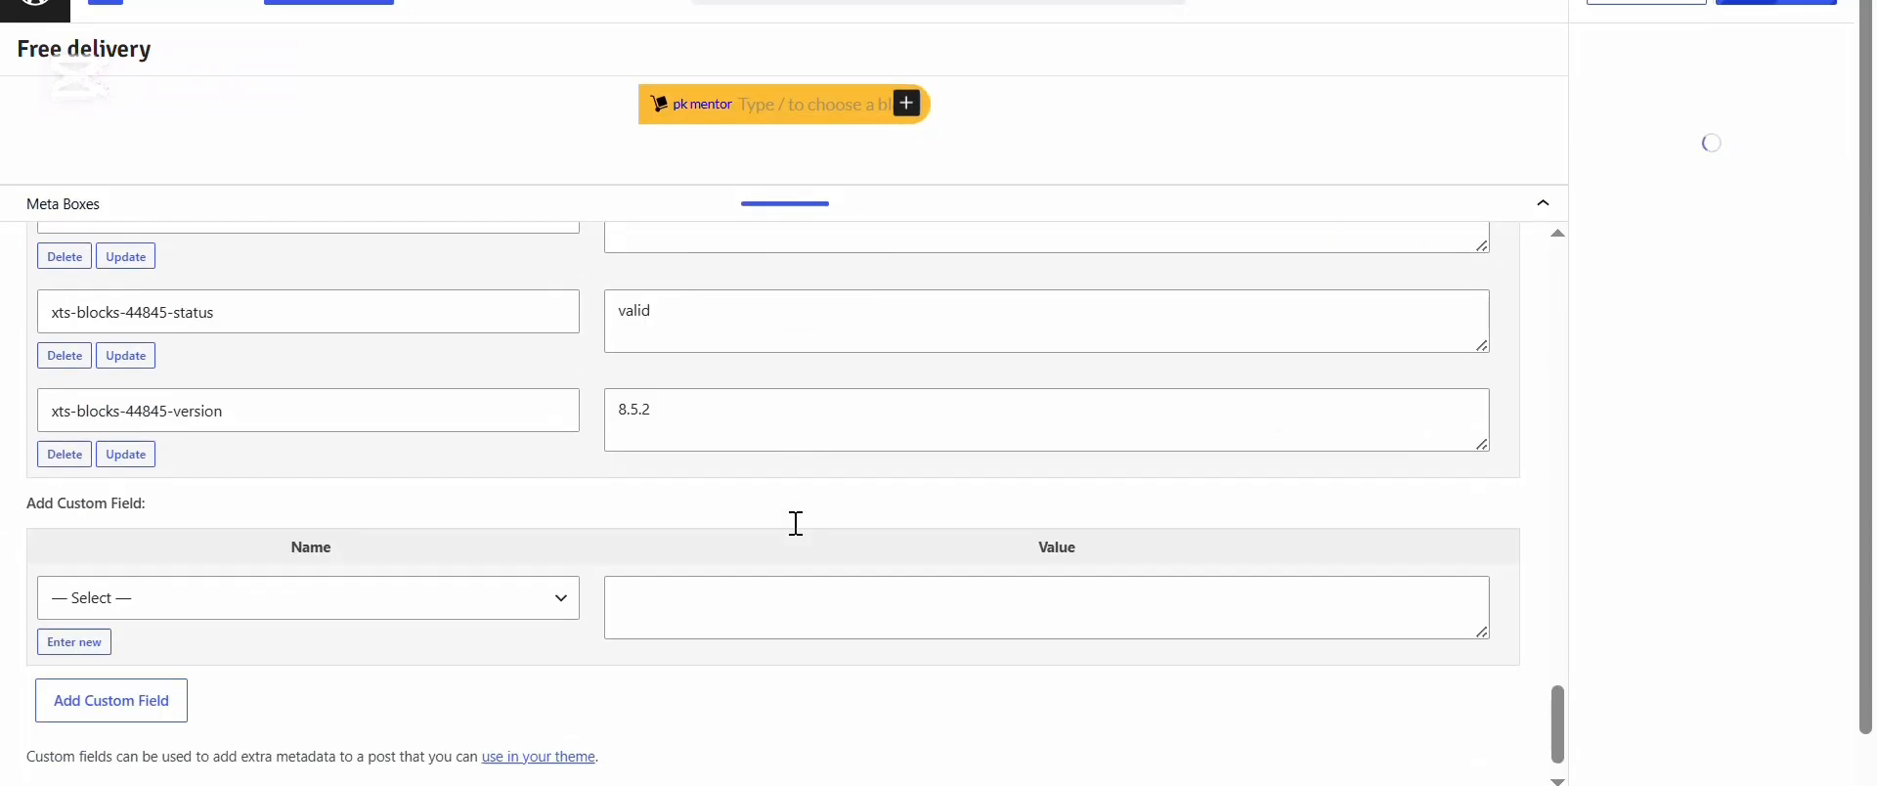
scroll(796, 524, up, 15)
scroll(870, 399, up, 15)
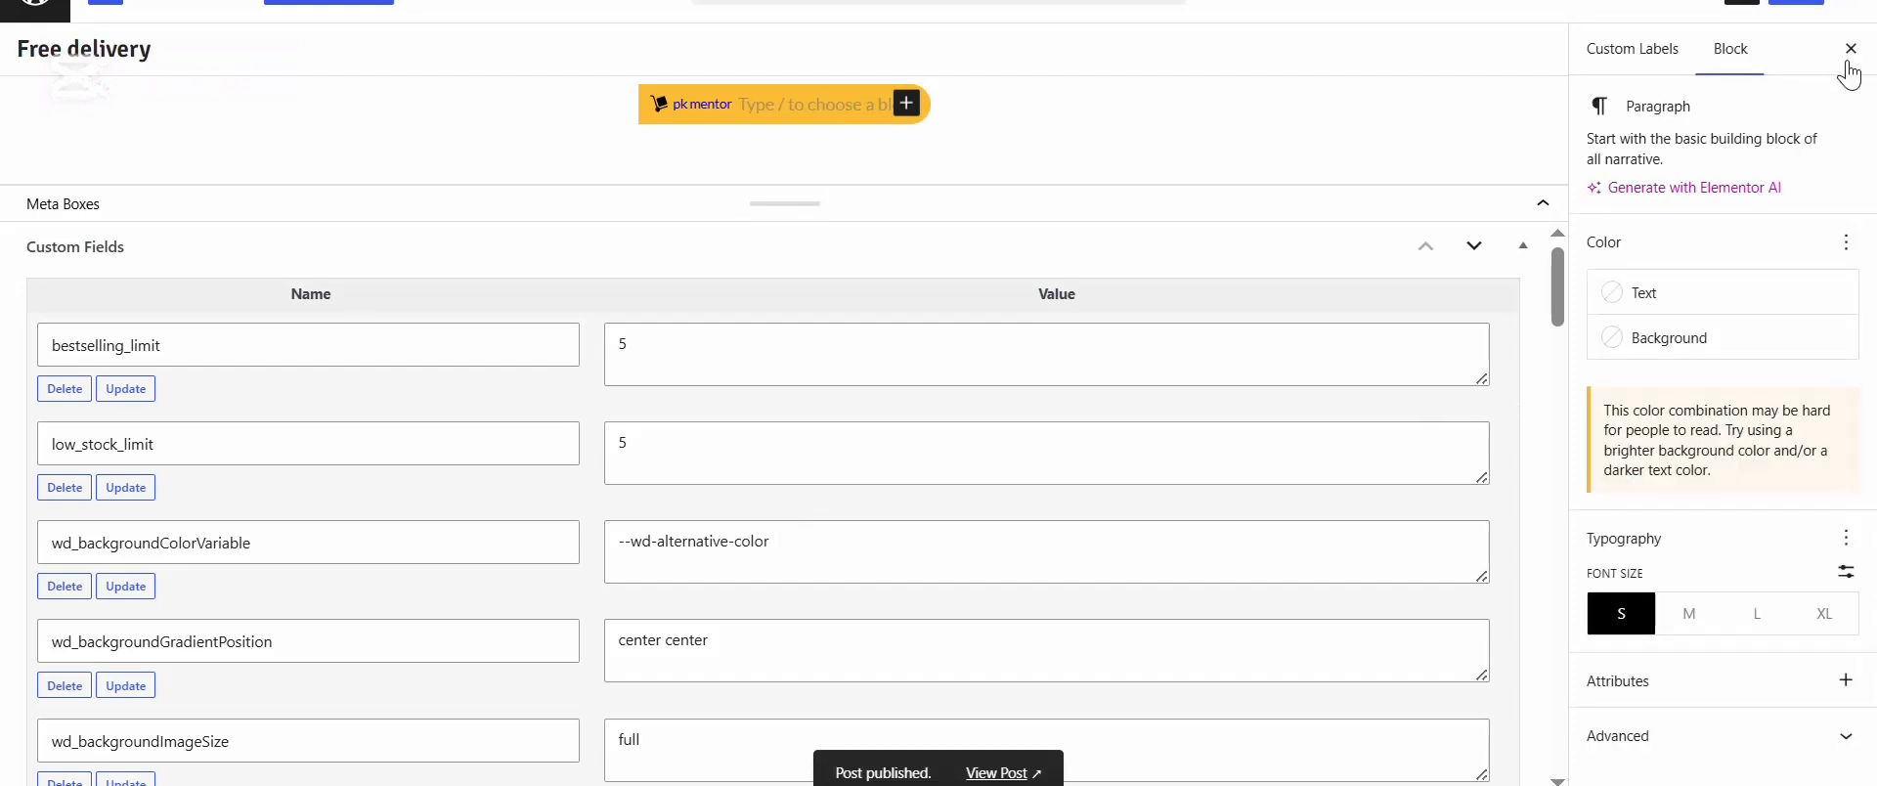
click(1851, 49)
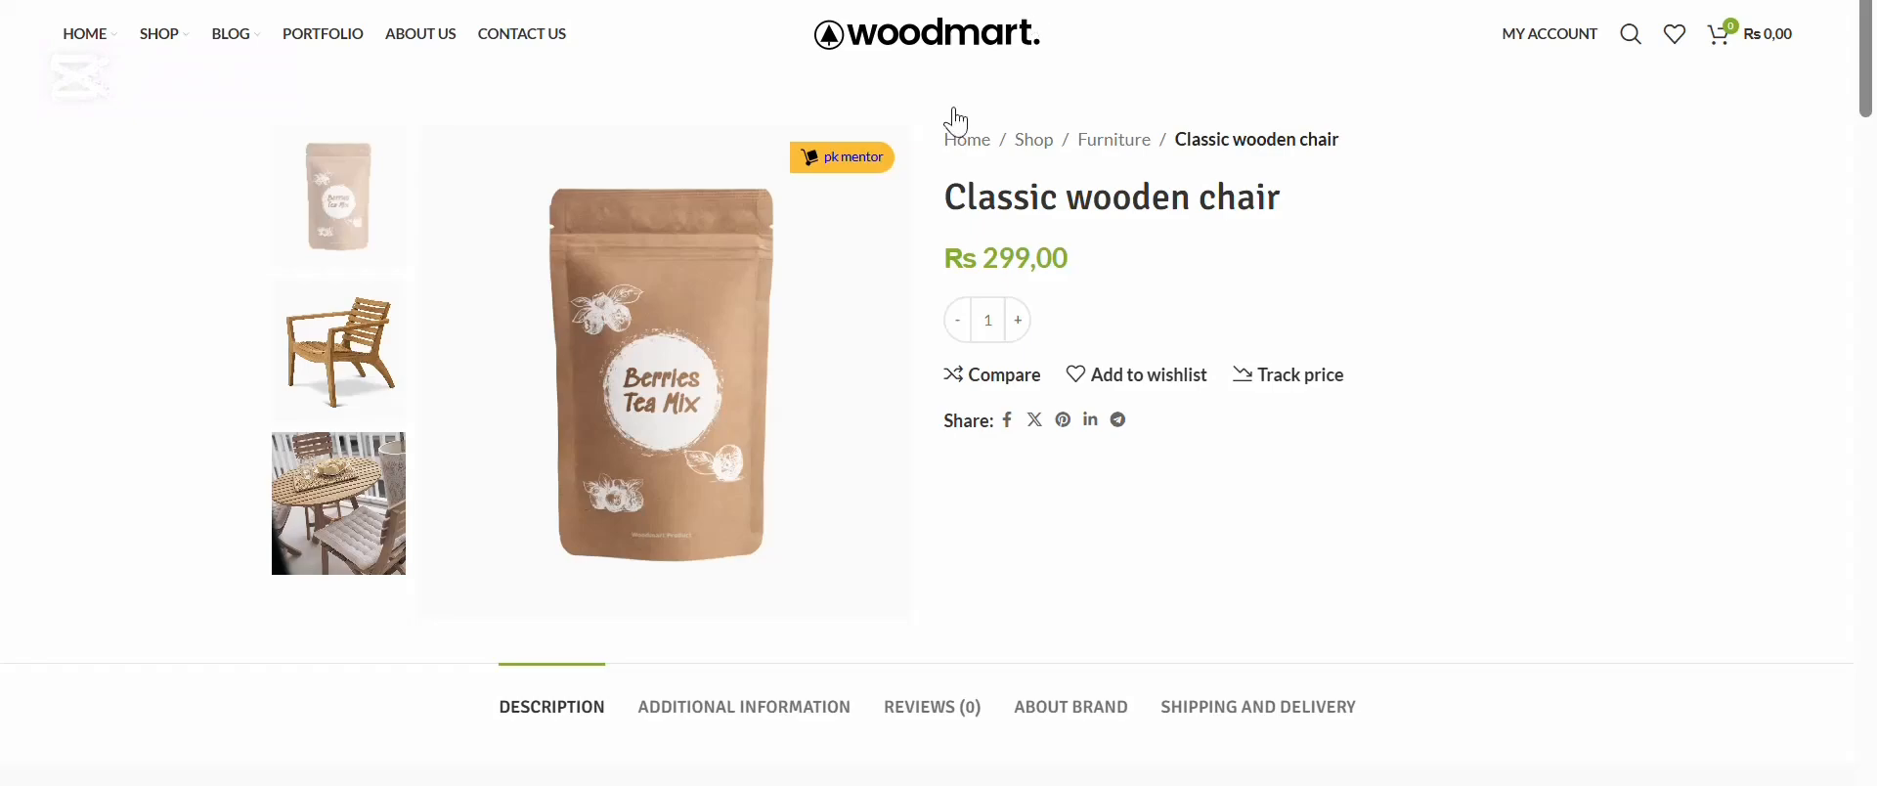
Check the products on the storefront's shop page for the "pk mentor" label
key(alt+Left)
scroll(914, 330, down, 3)
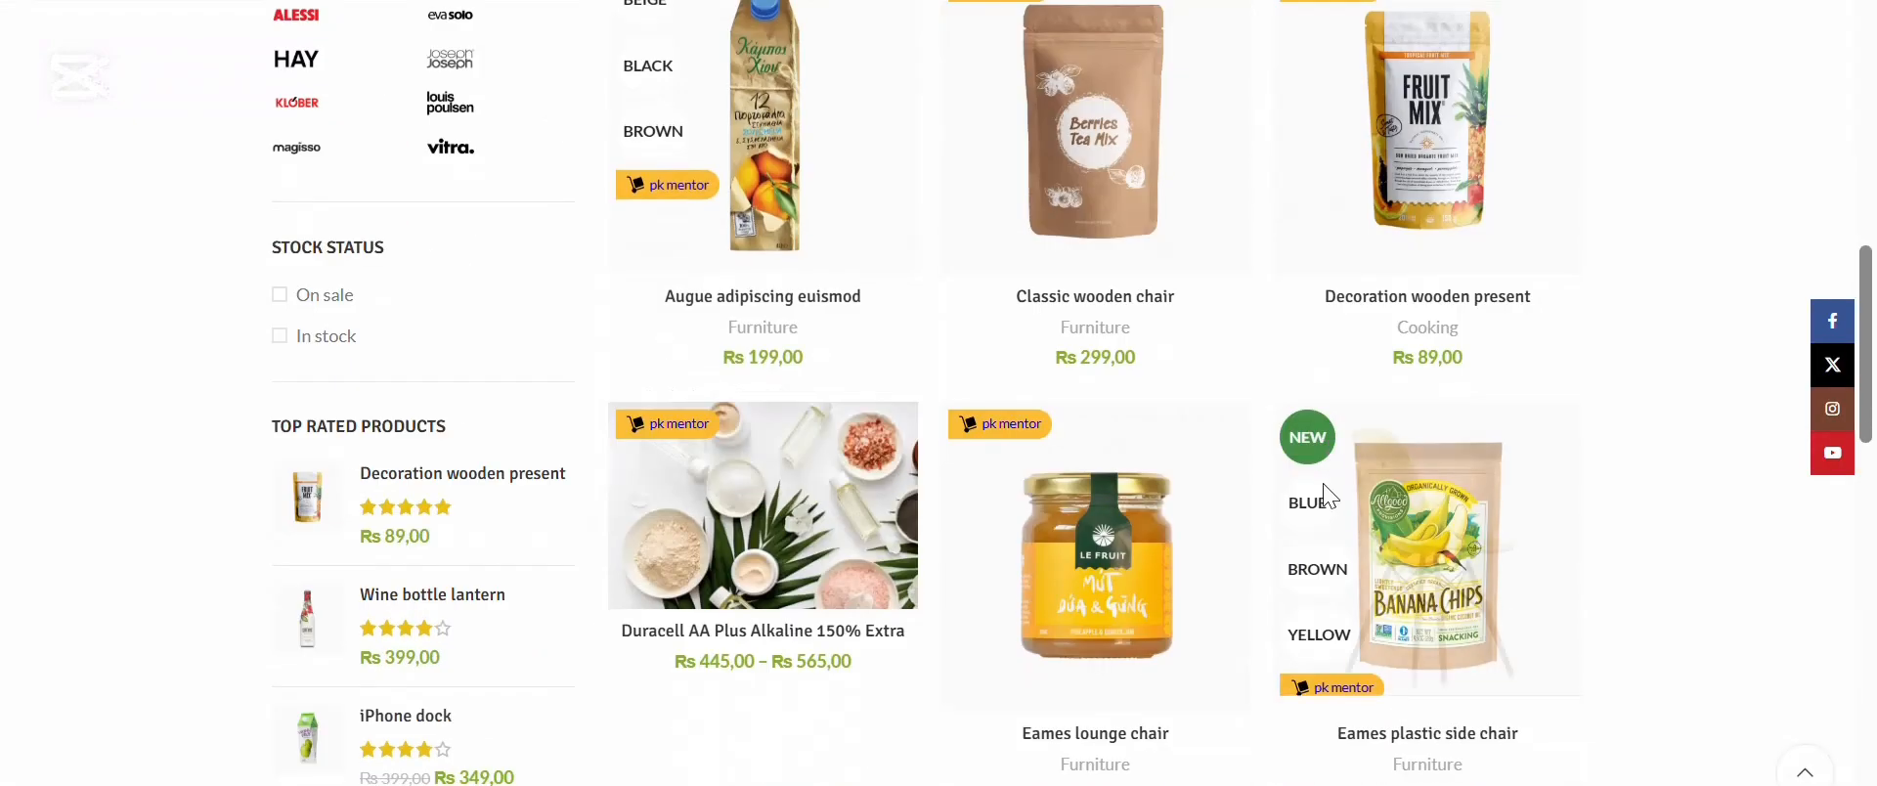
scroll(1093, 587, down, 2)
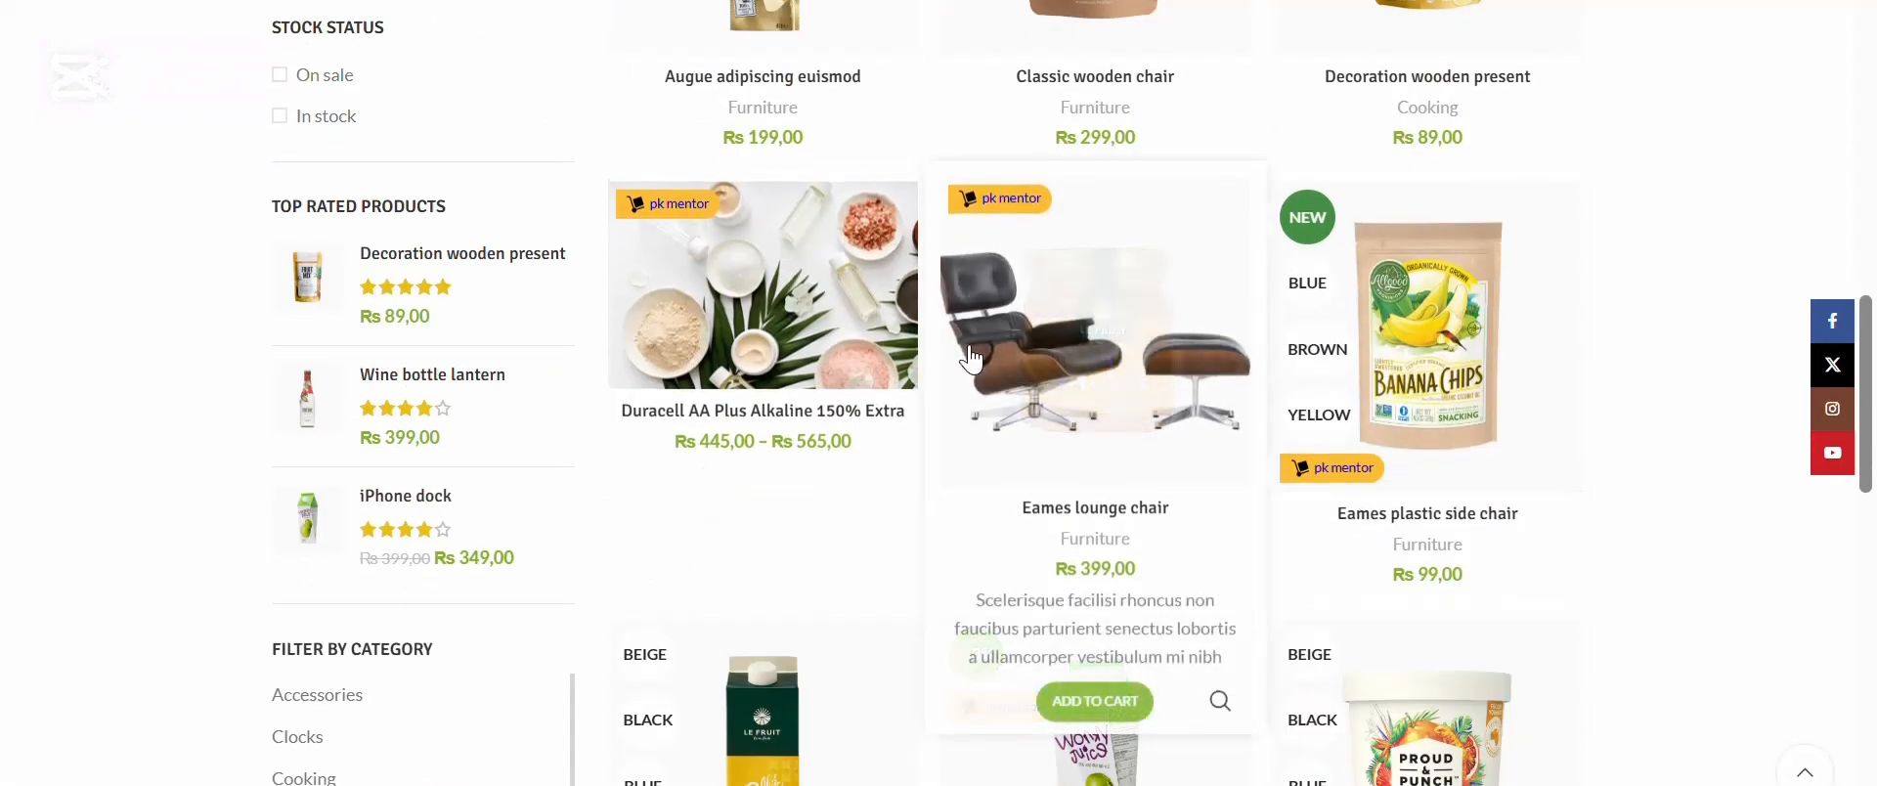
scroll(977, 318, down, 10)
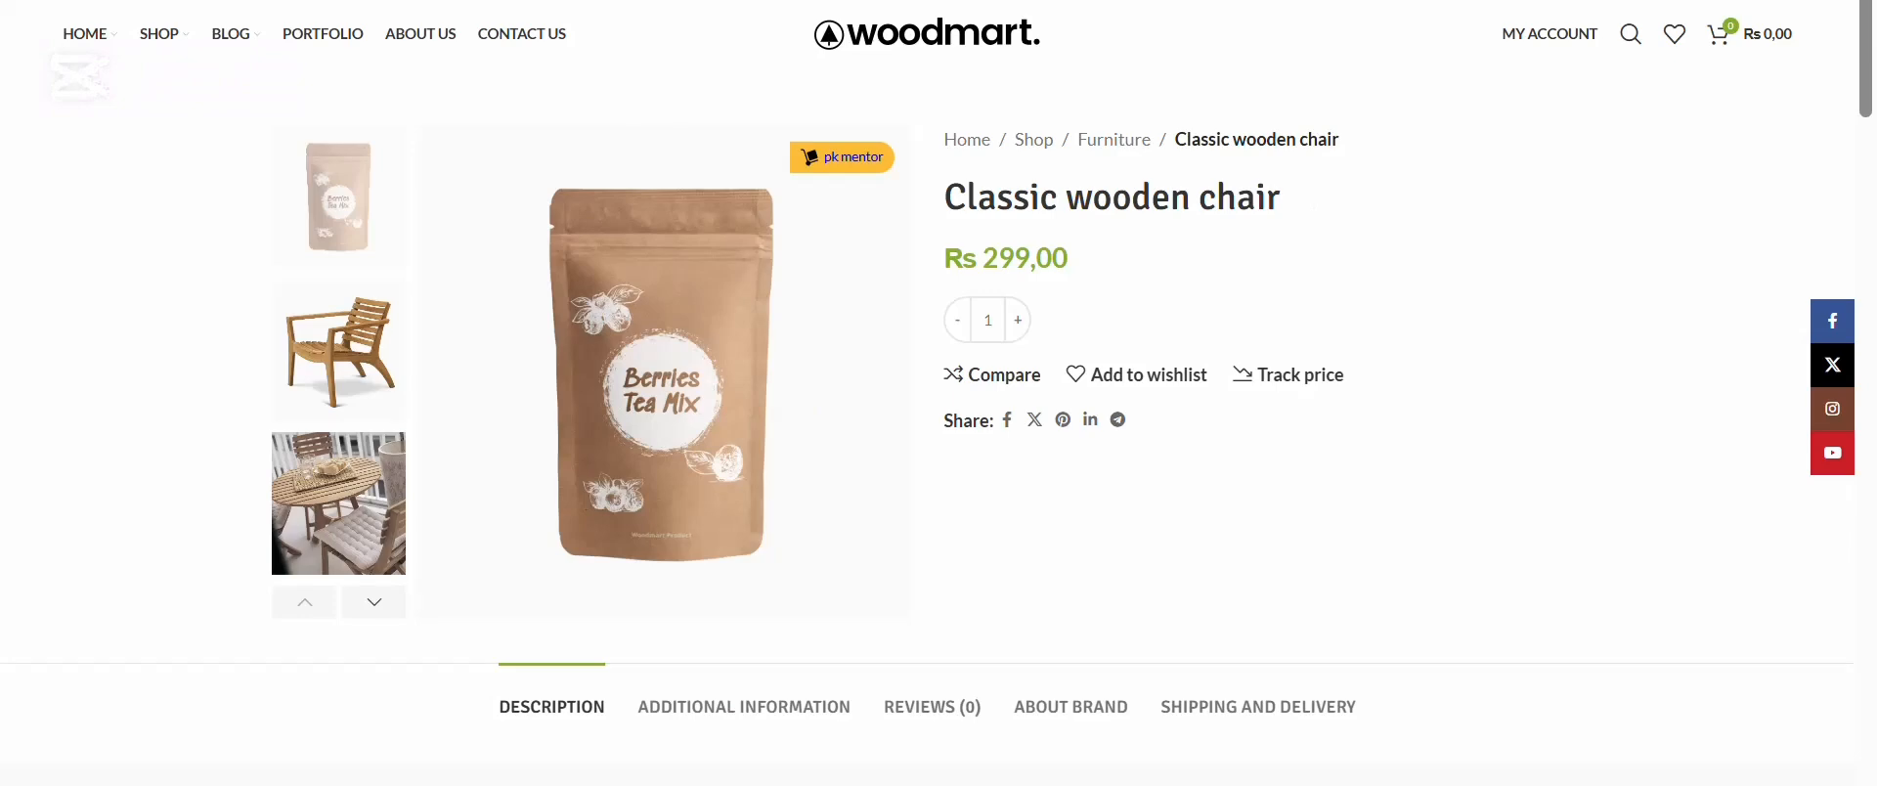
Return to the label editor and open the condition section of the custom labels settings
click(479, 1)
click(1747, 2)
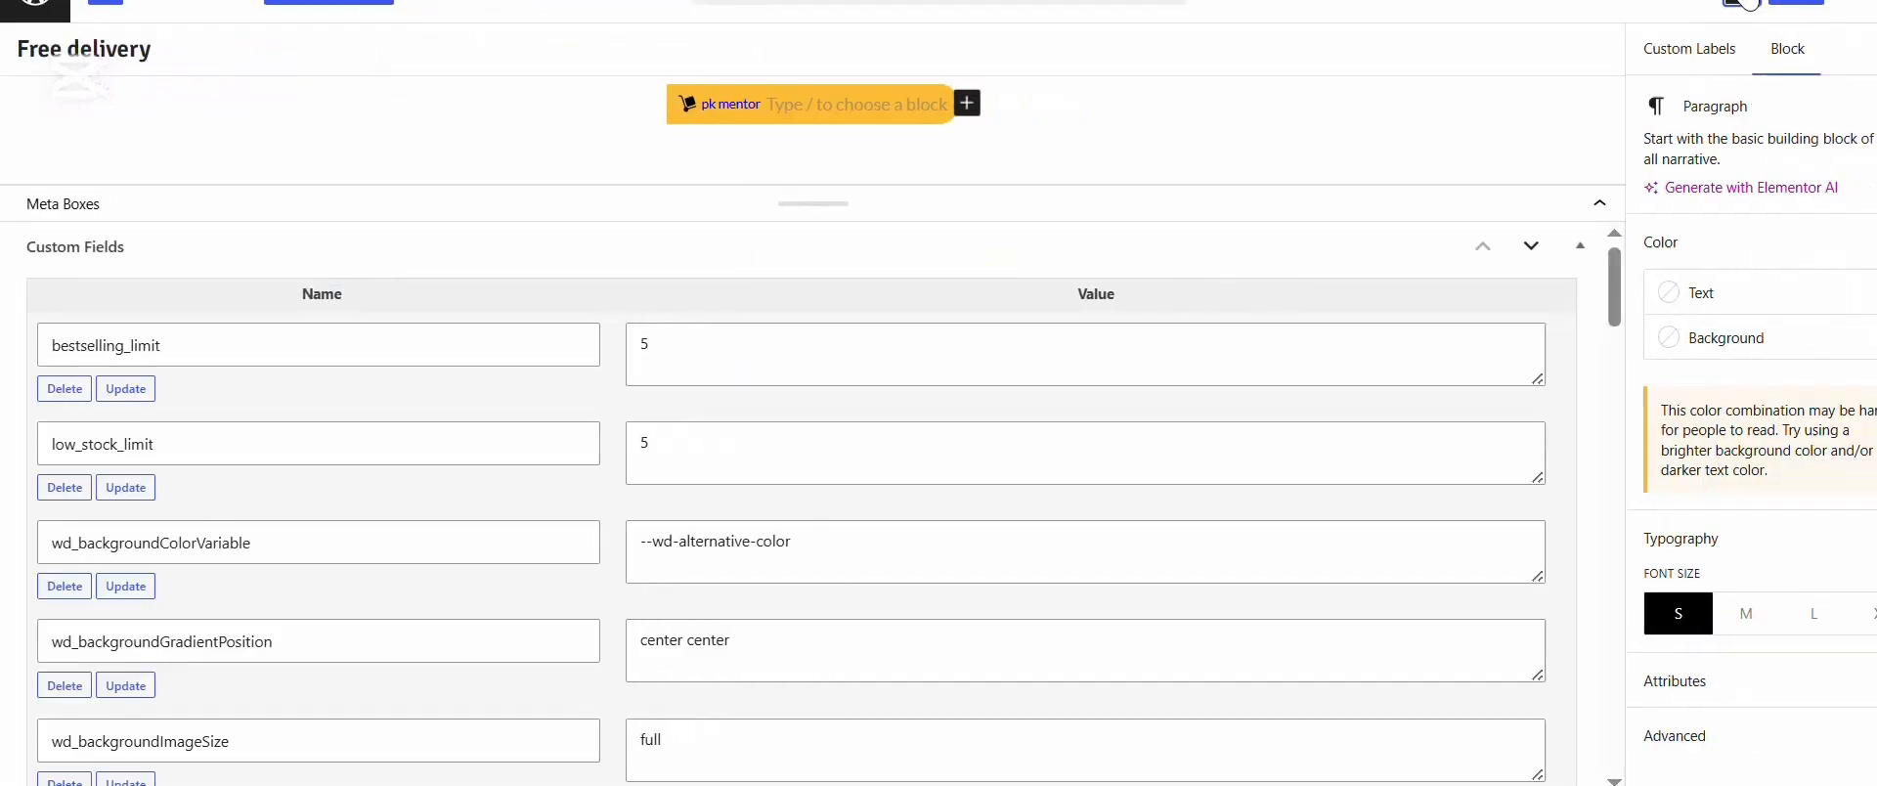
click(1639, 47)
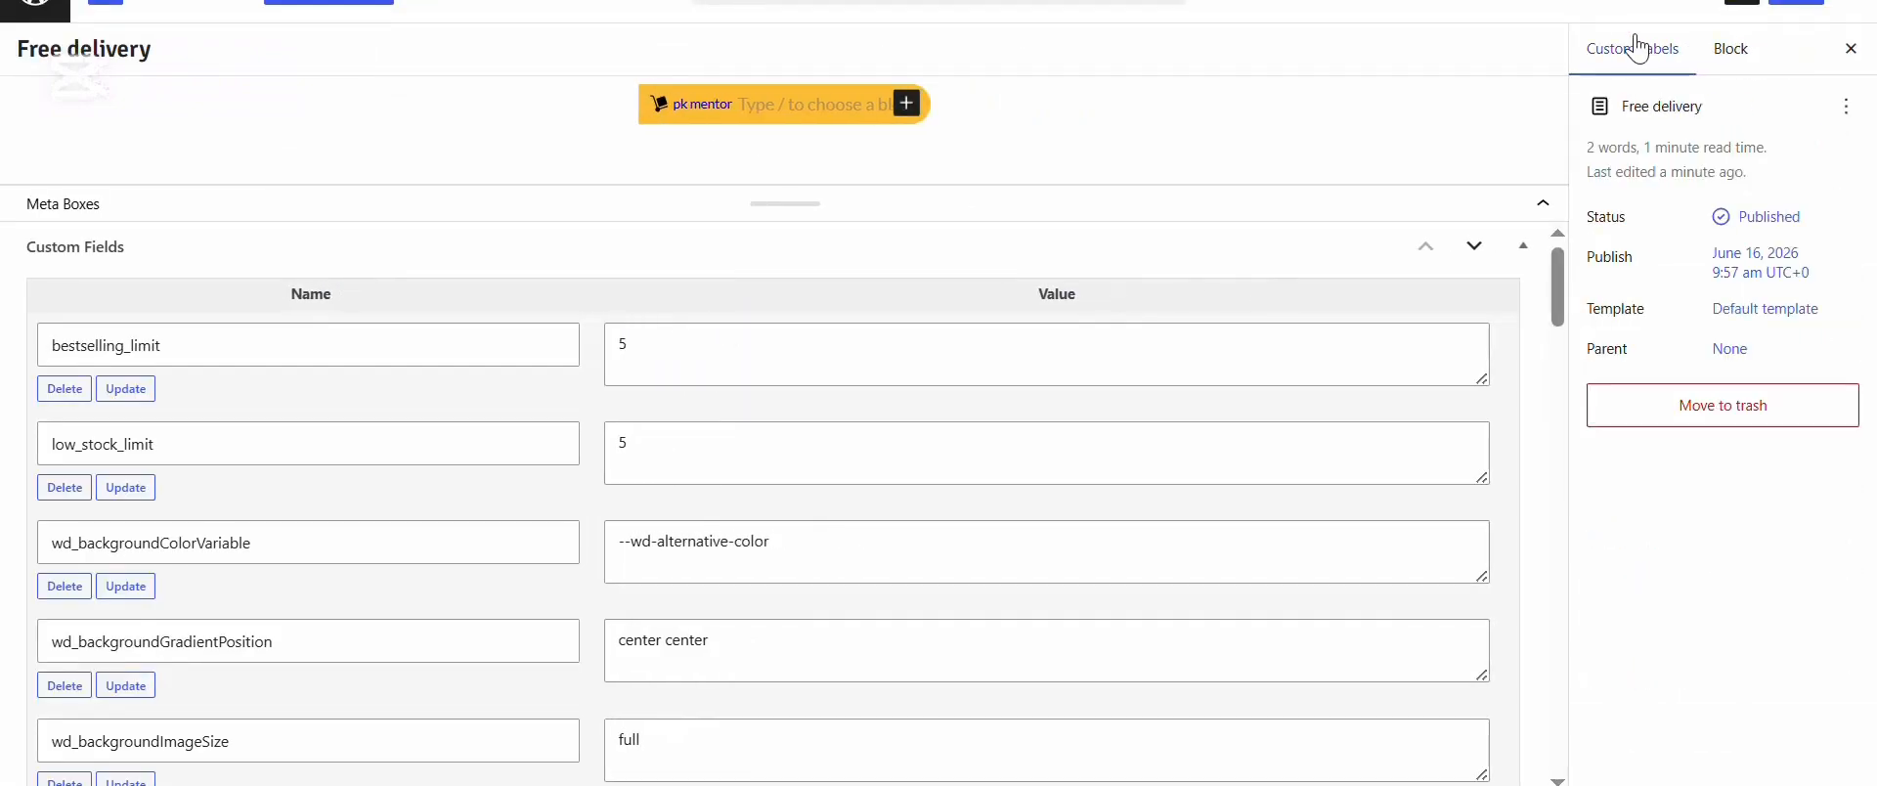
click(1852, 51)
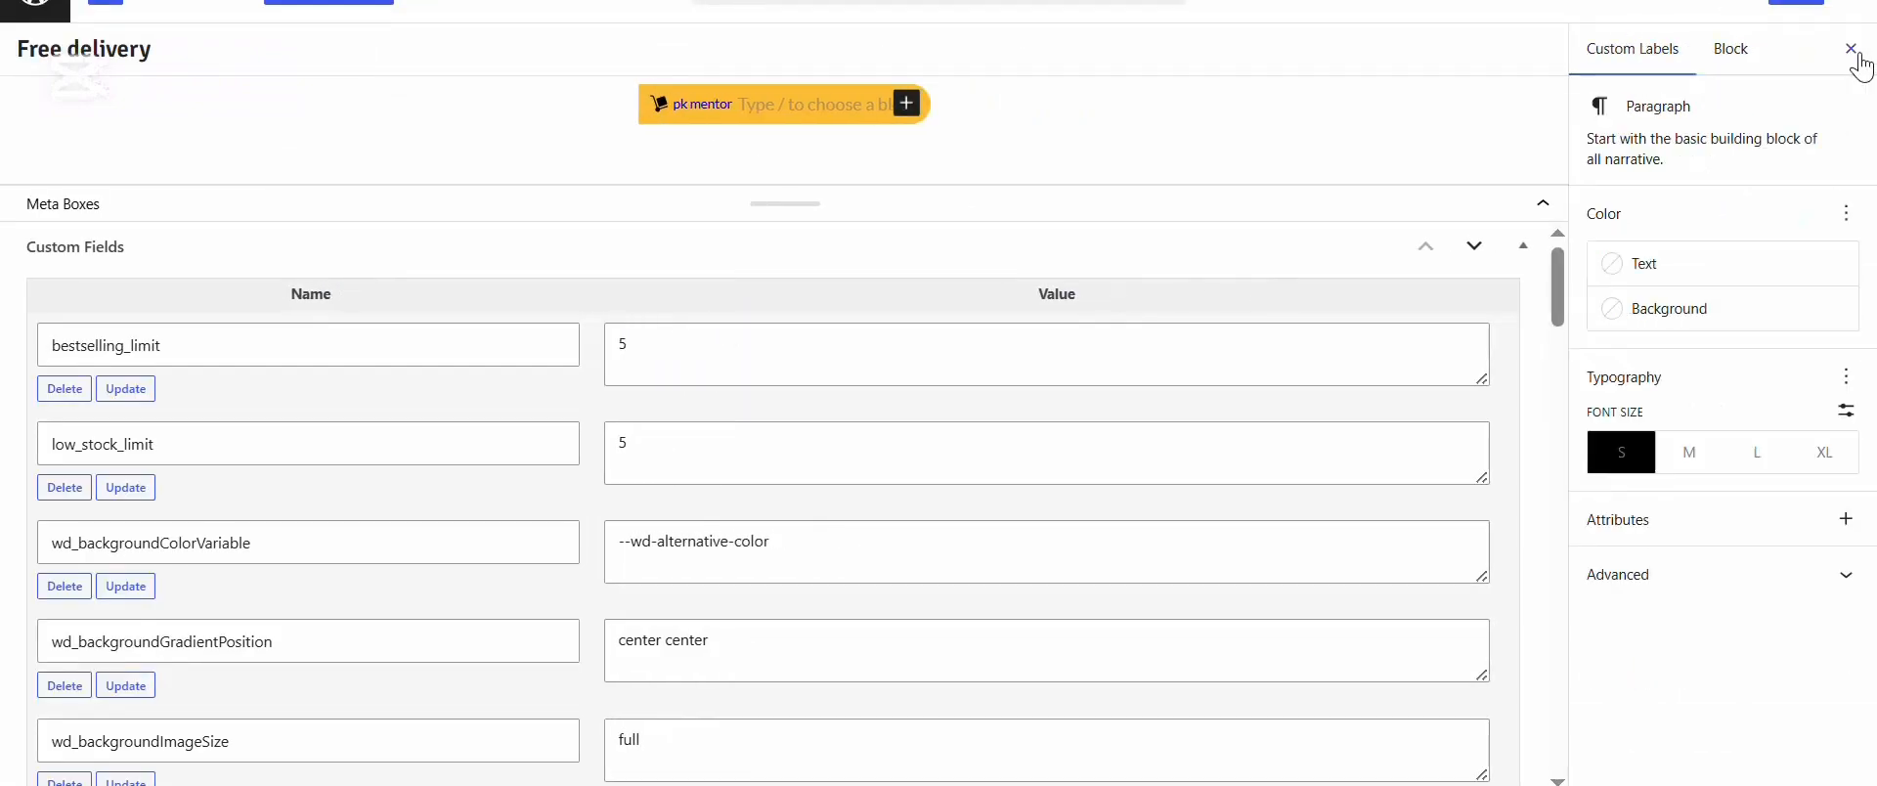
click(1749, 8)
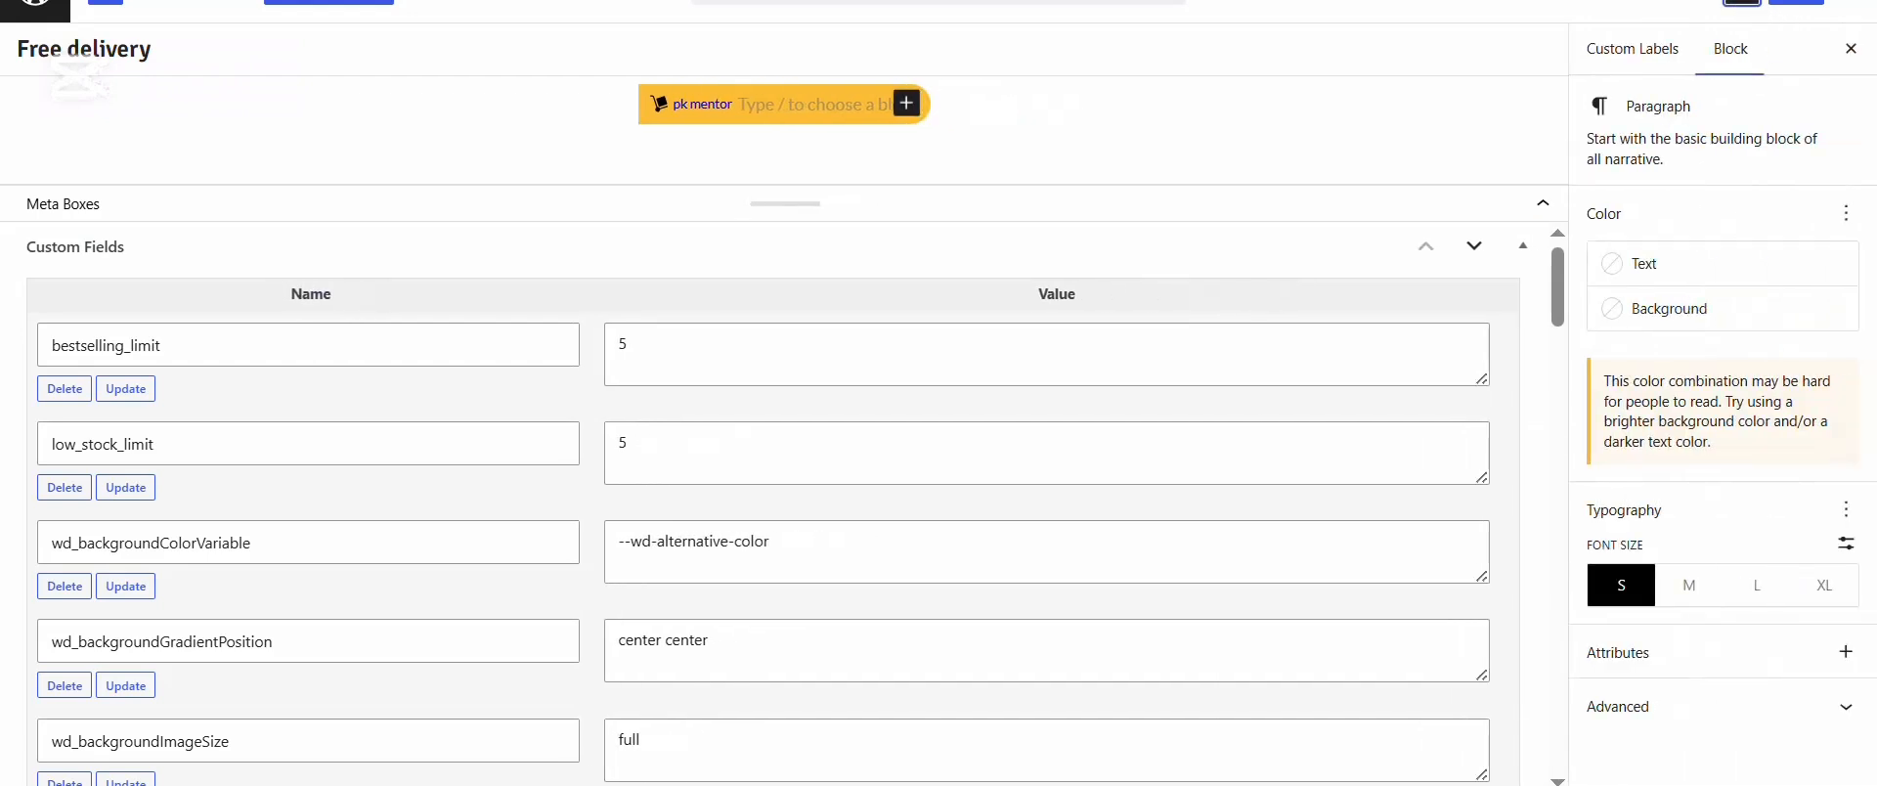
click(1679, 7)
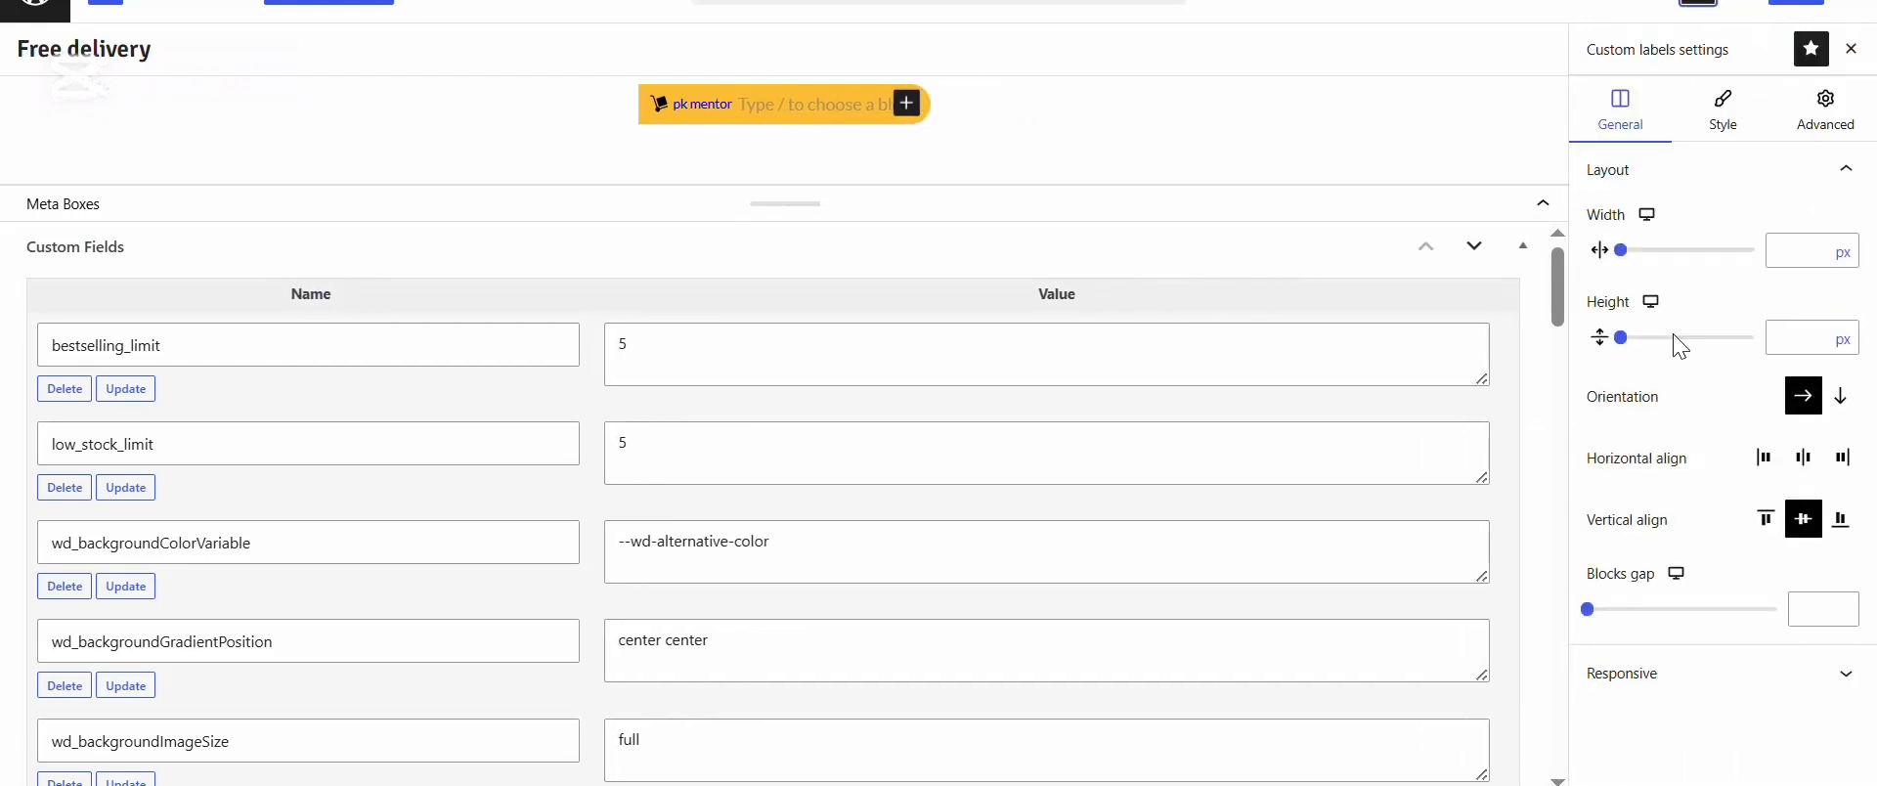
click(1722, 110)
click(1808, 124)
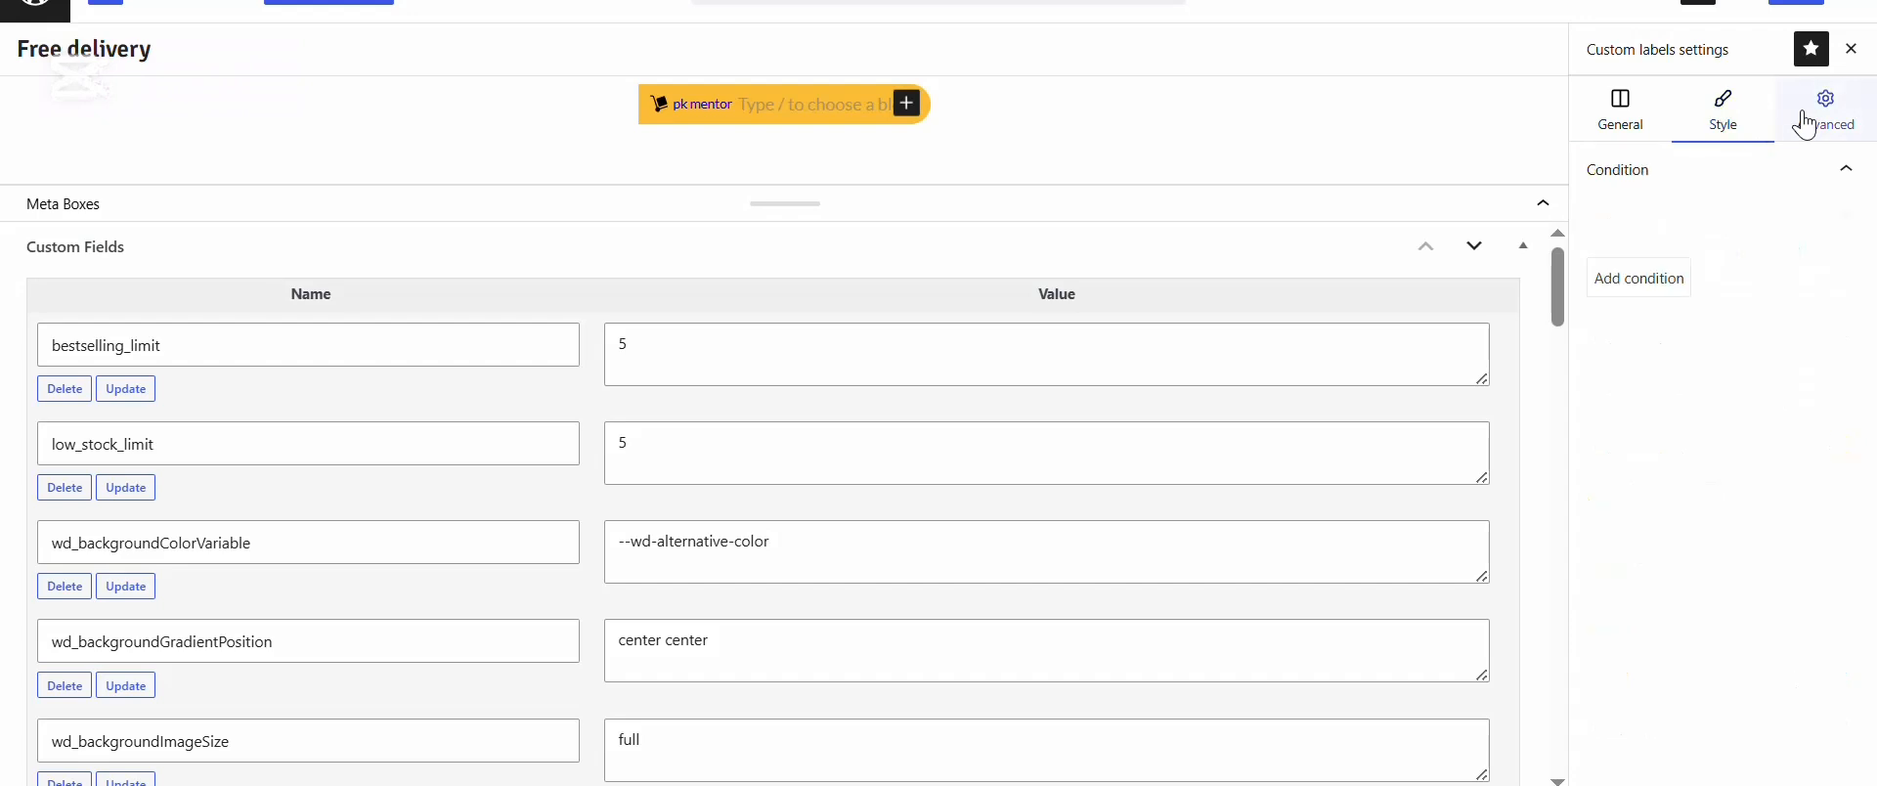
Expand Condition 1 to review its comparison condition and condition type, and add a second condition
click(1842, 229)
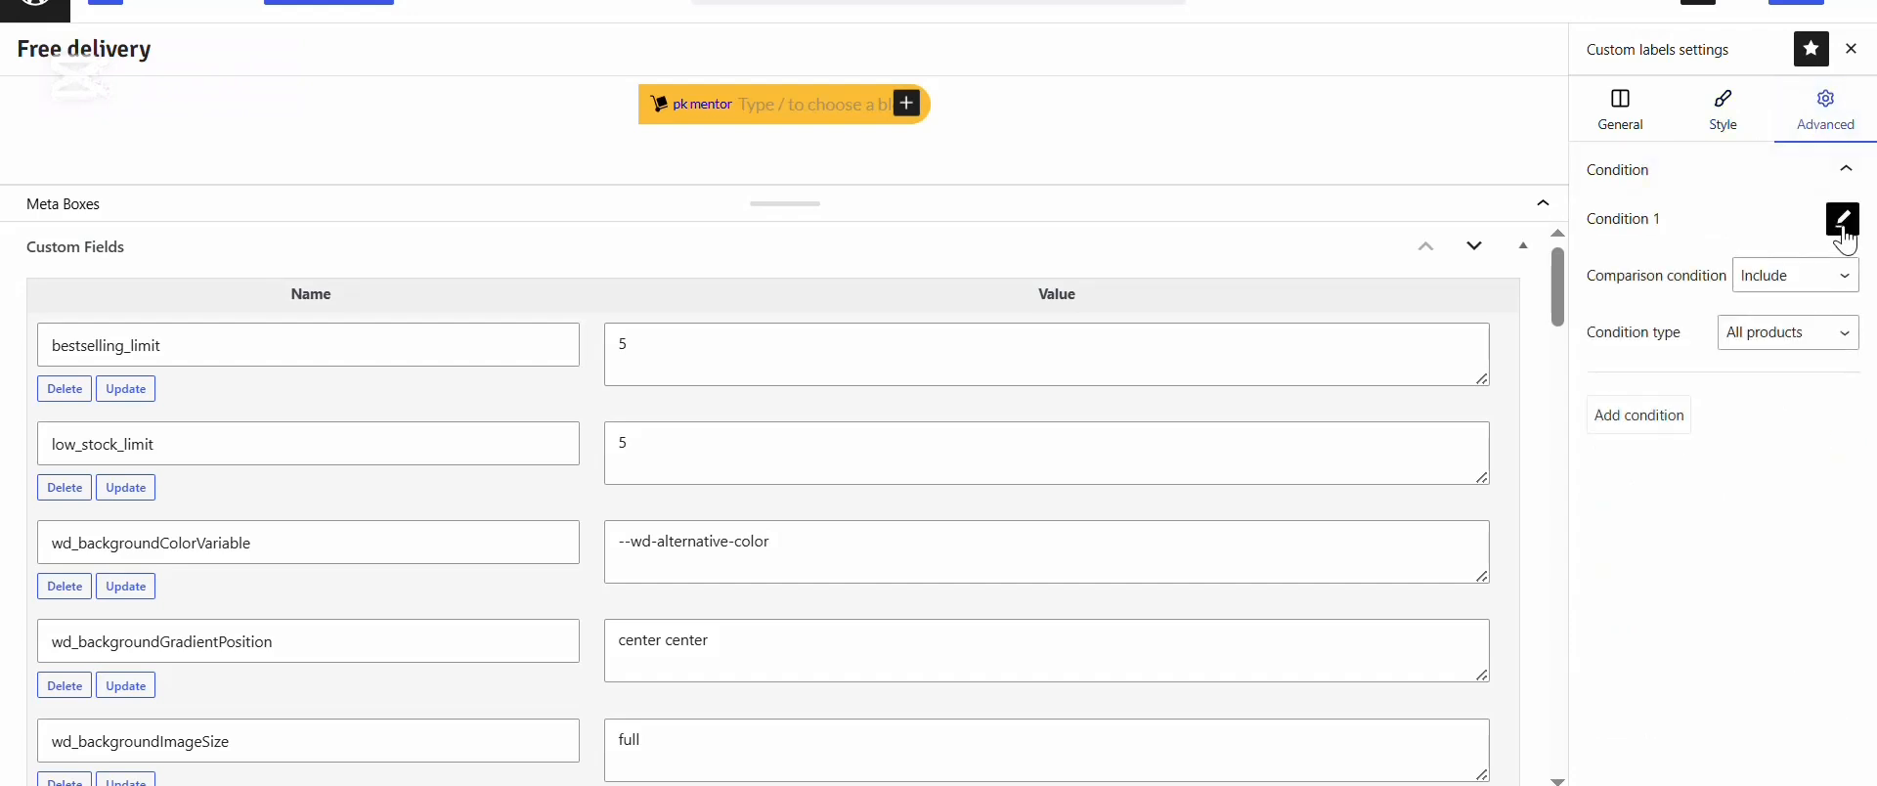
click(1818, 279)
click(1818, 278)
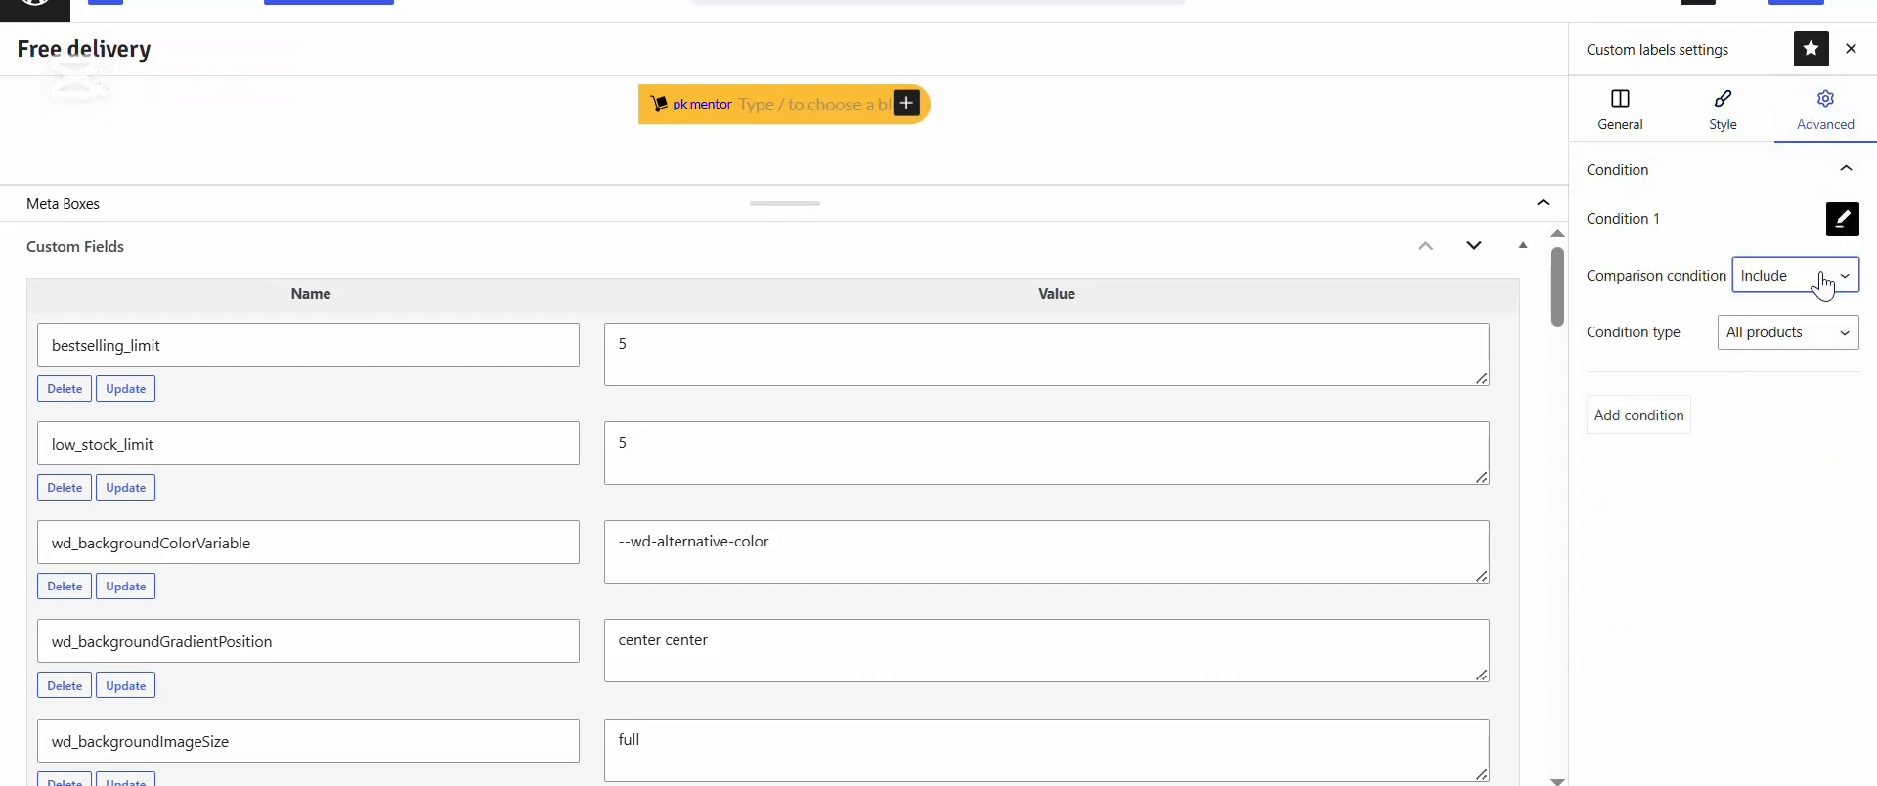
click(1847, 342)
click(1847, 344)
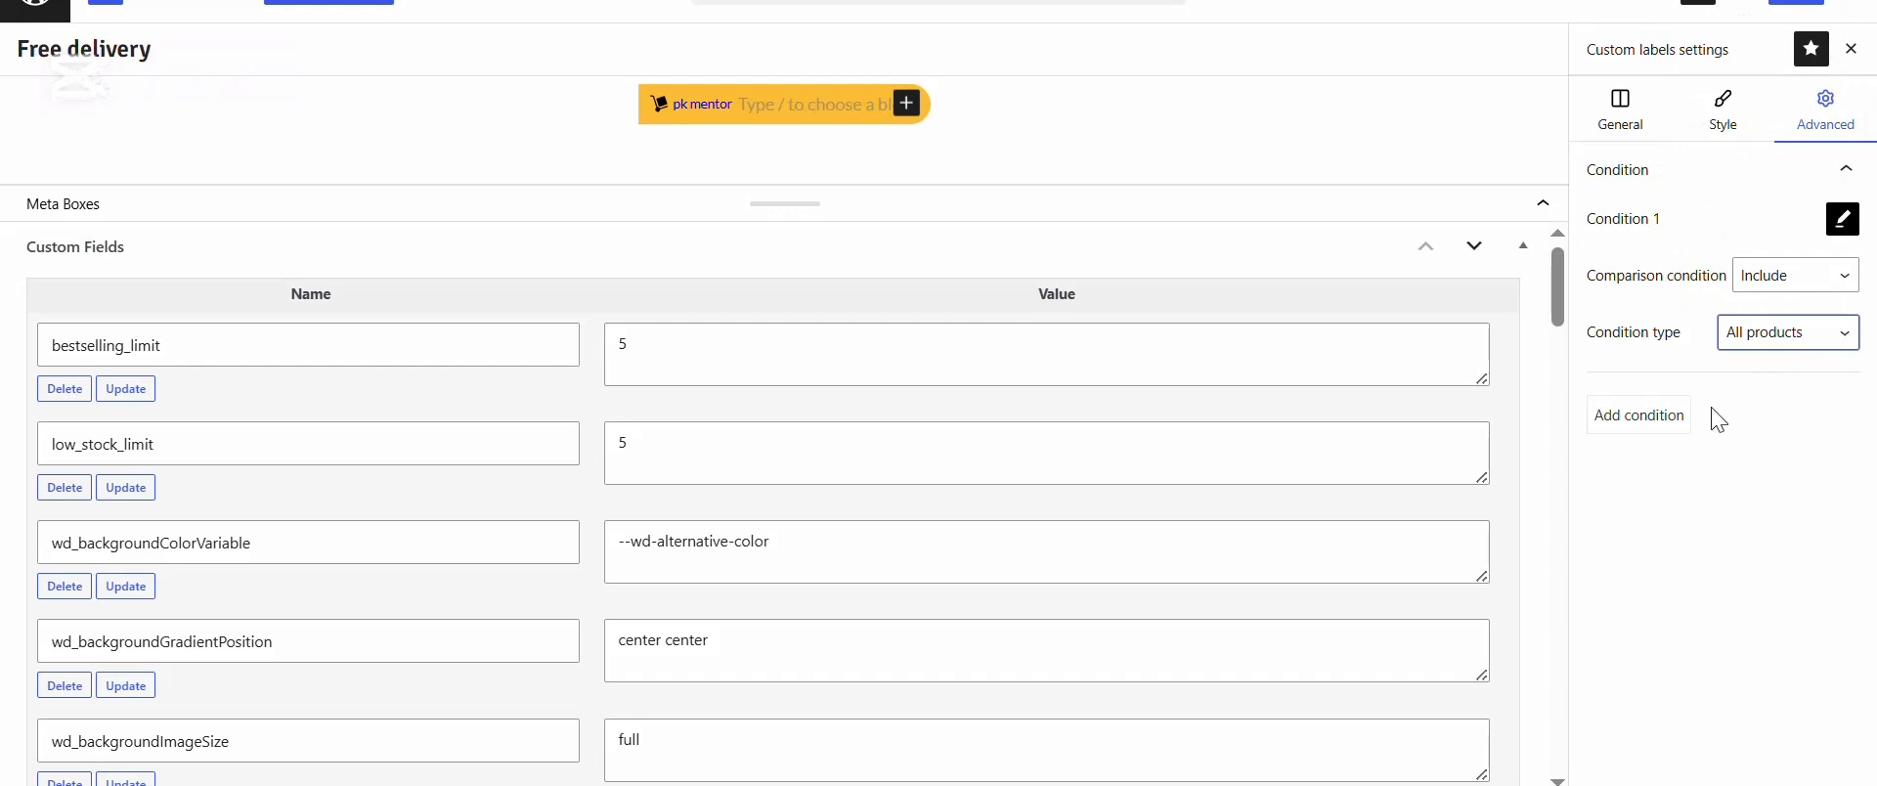
click(1663, 427)
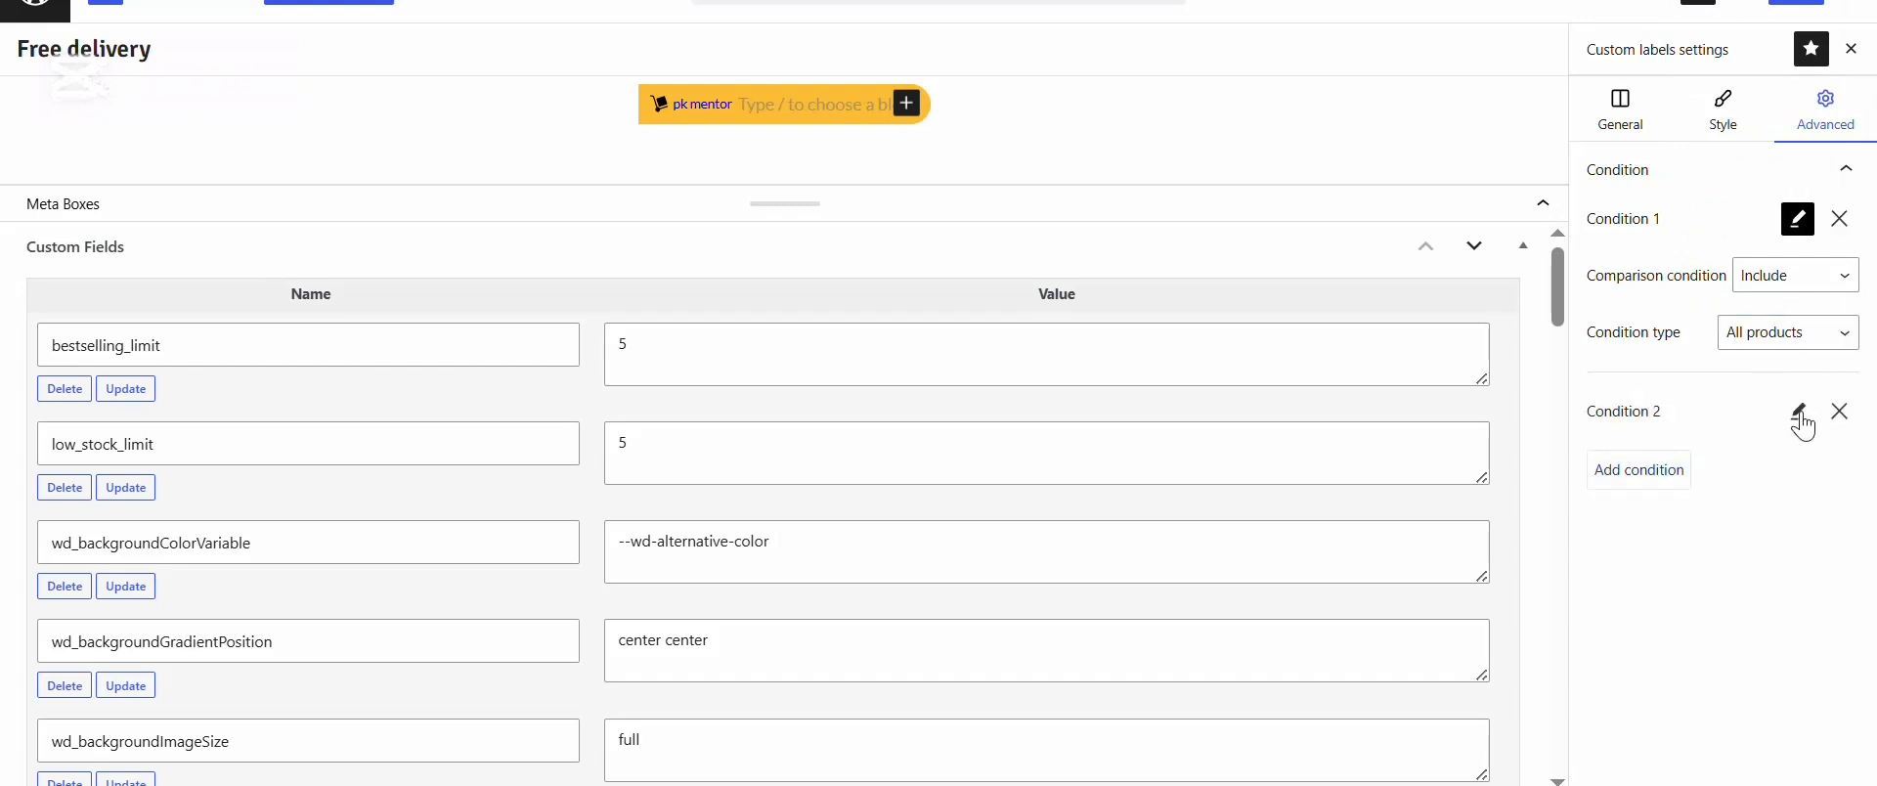
Set Condition 1 to include products by product category, with Furniture as the condition query
click(1818, 278)
click(1809, 311)
click(1821, 348)
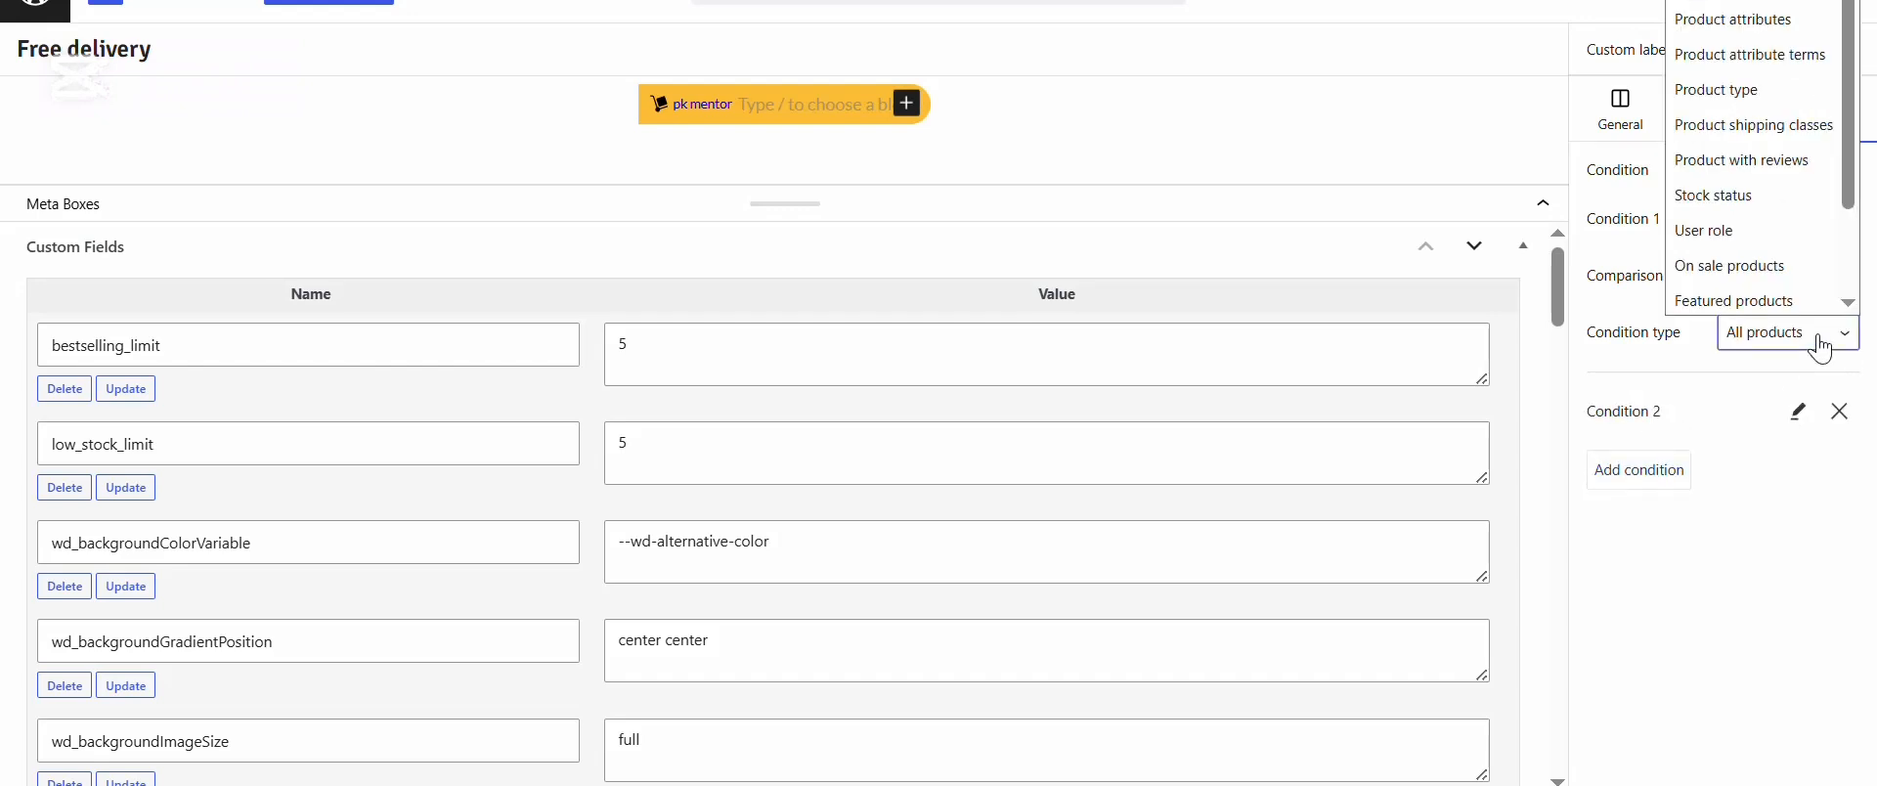
scroll(1743, 117, down, 1)
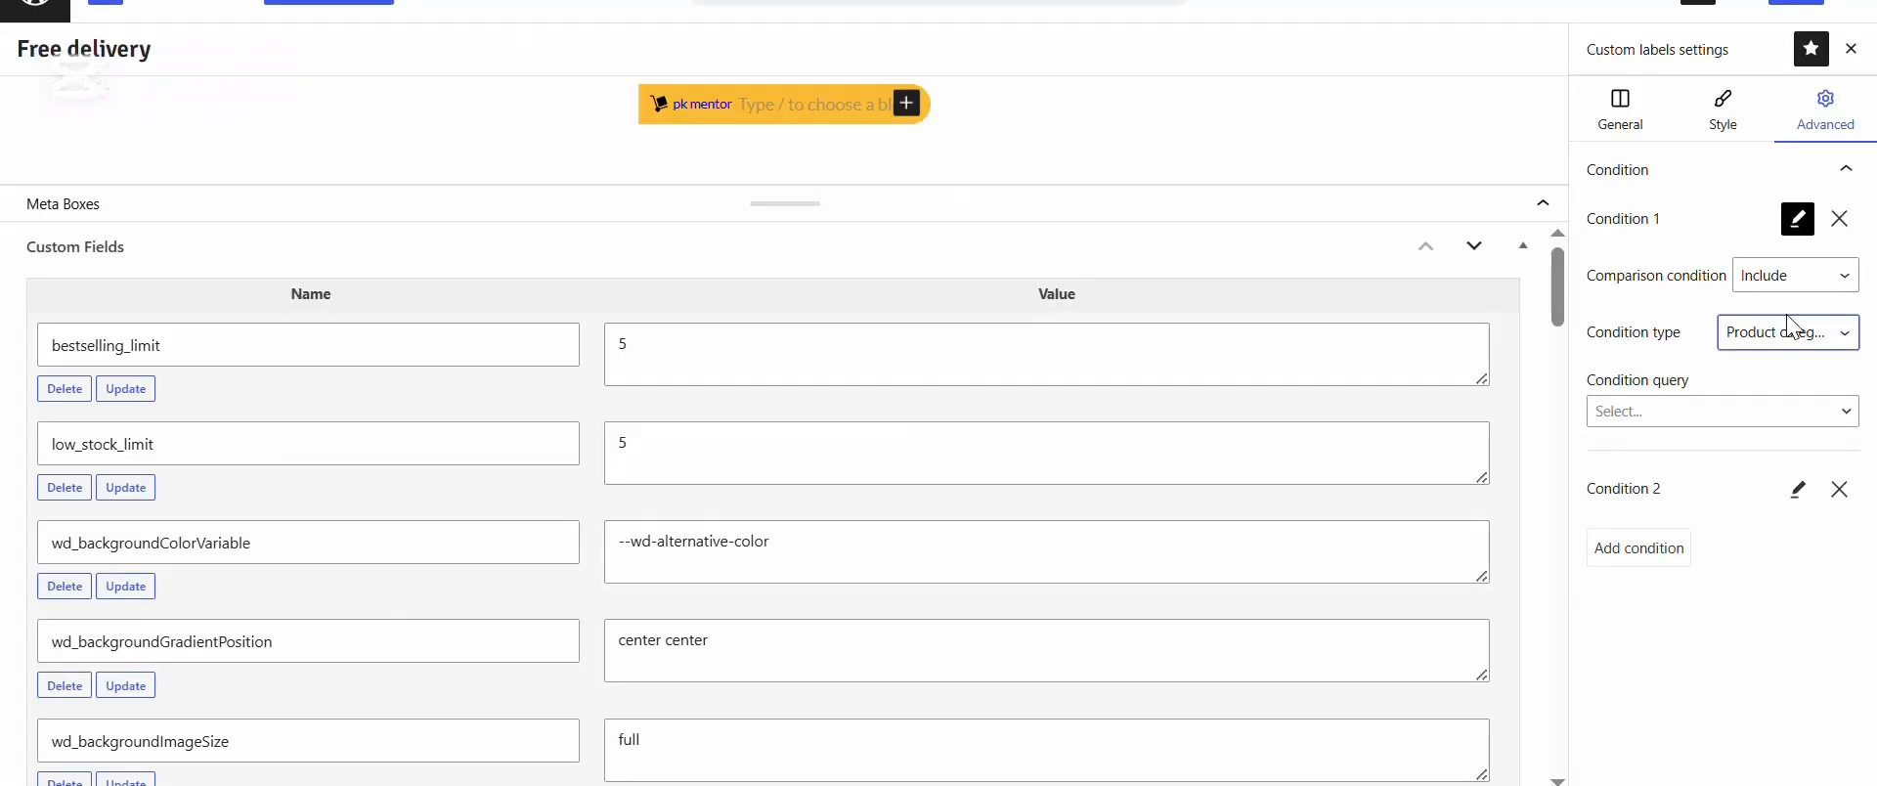
click(1792, 328)
click(1822, 337)
click(1810, 411)
text(fur)
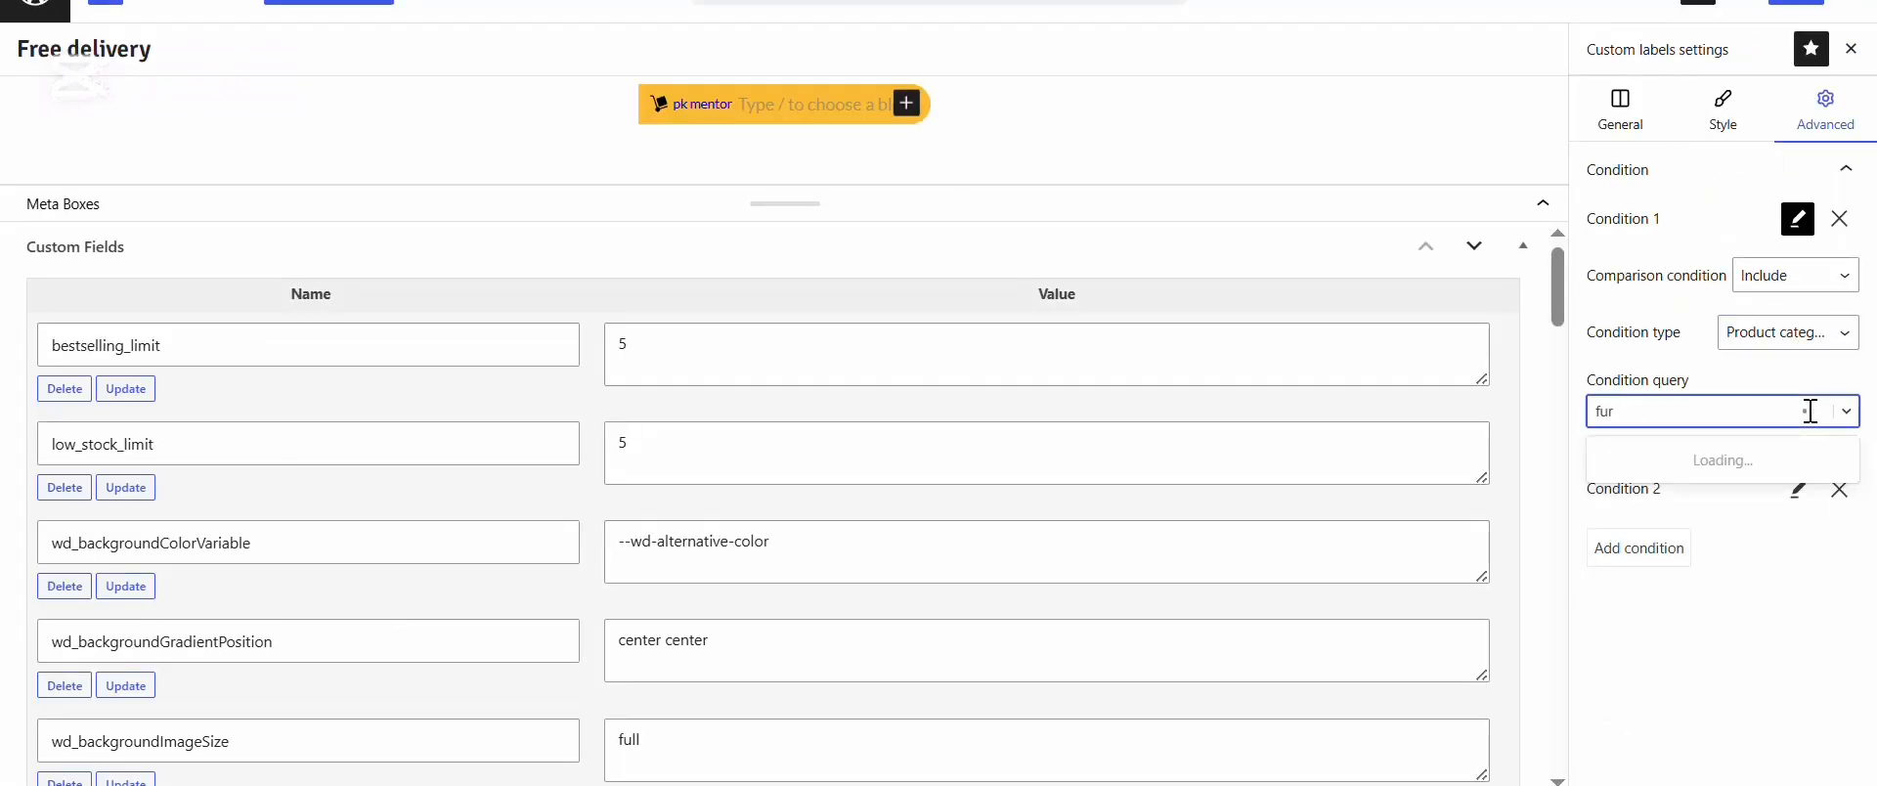
click(1705, 474)
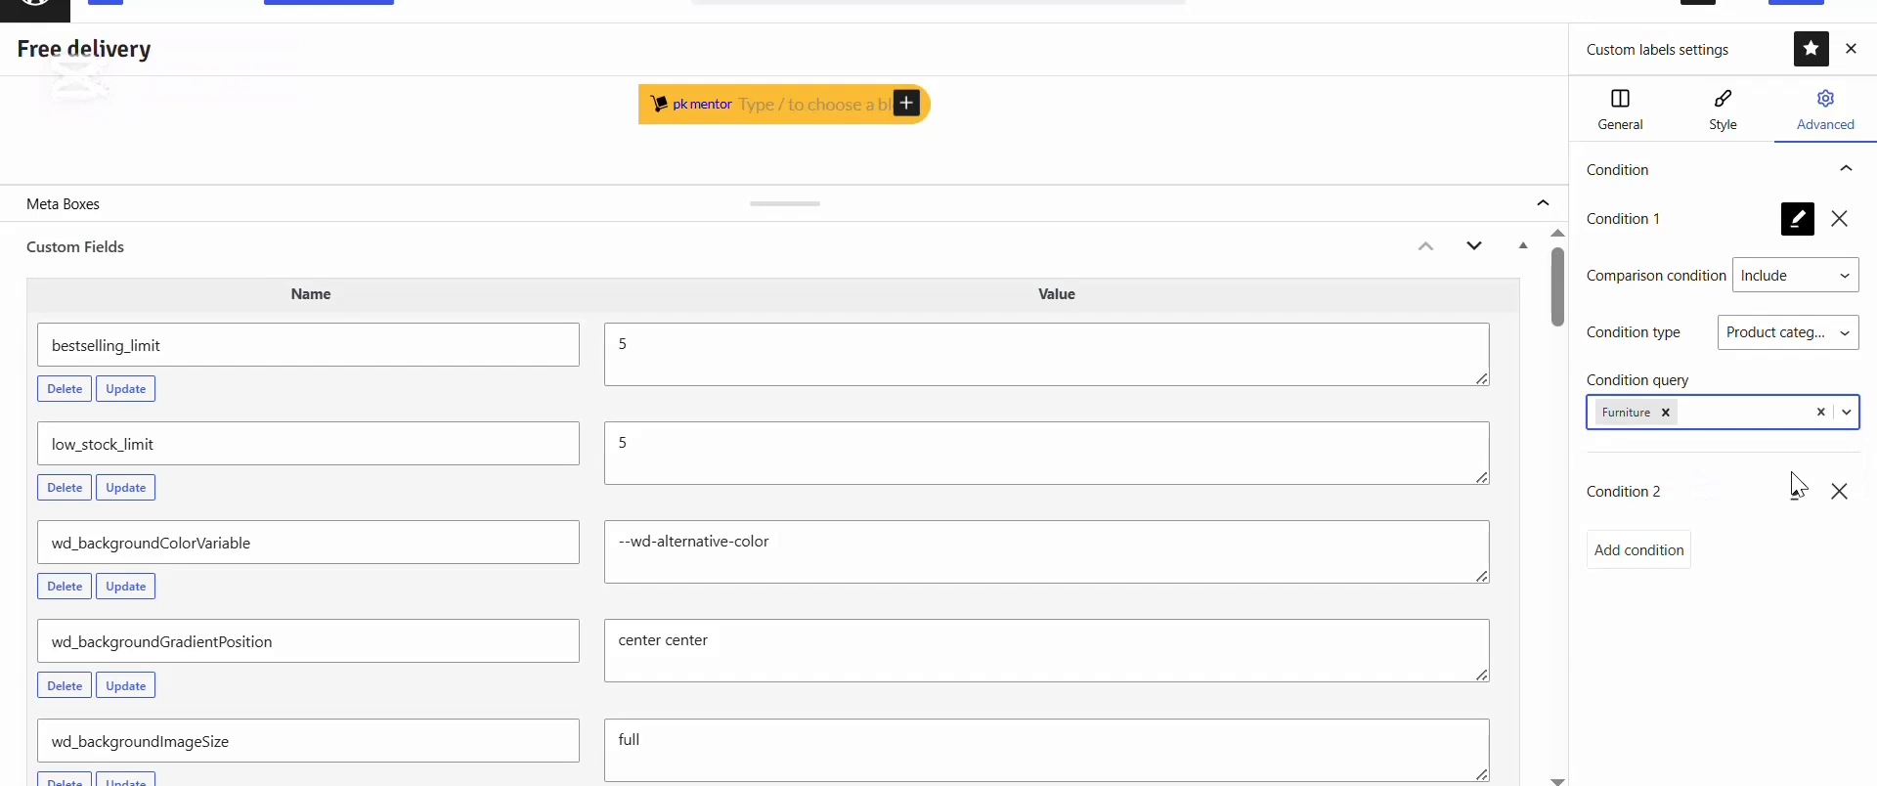
Remove Condition 2 and save the label
click(1839, 490)
click(1796, 4)
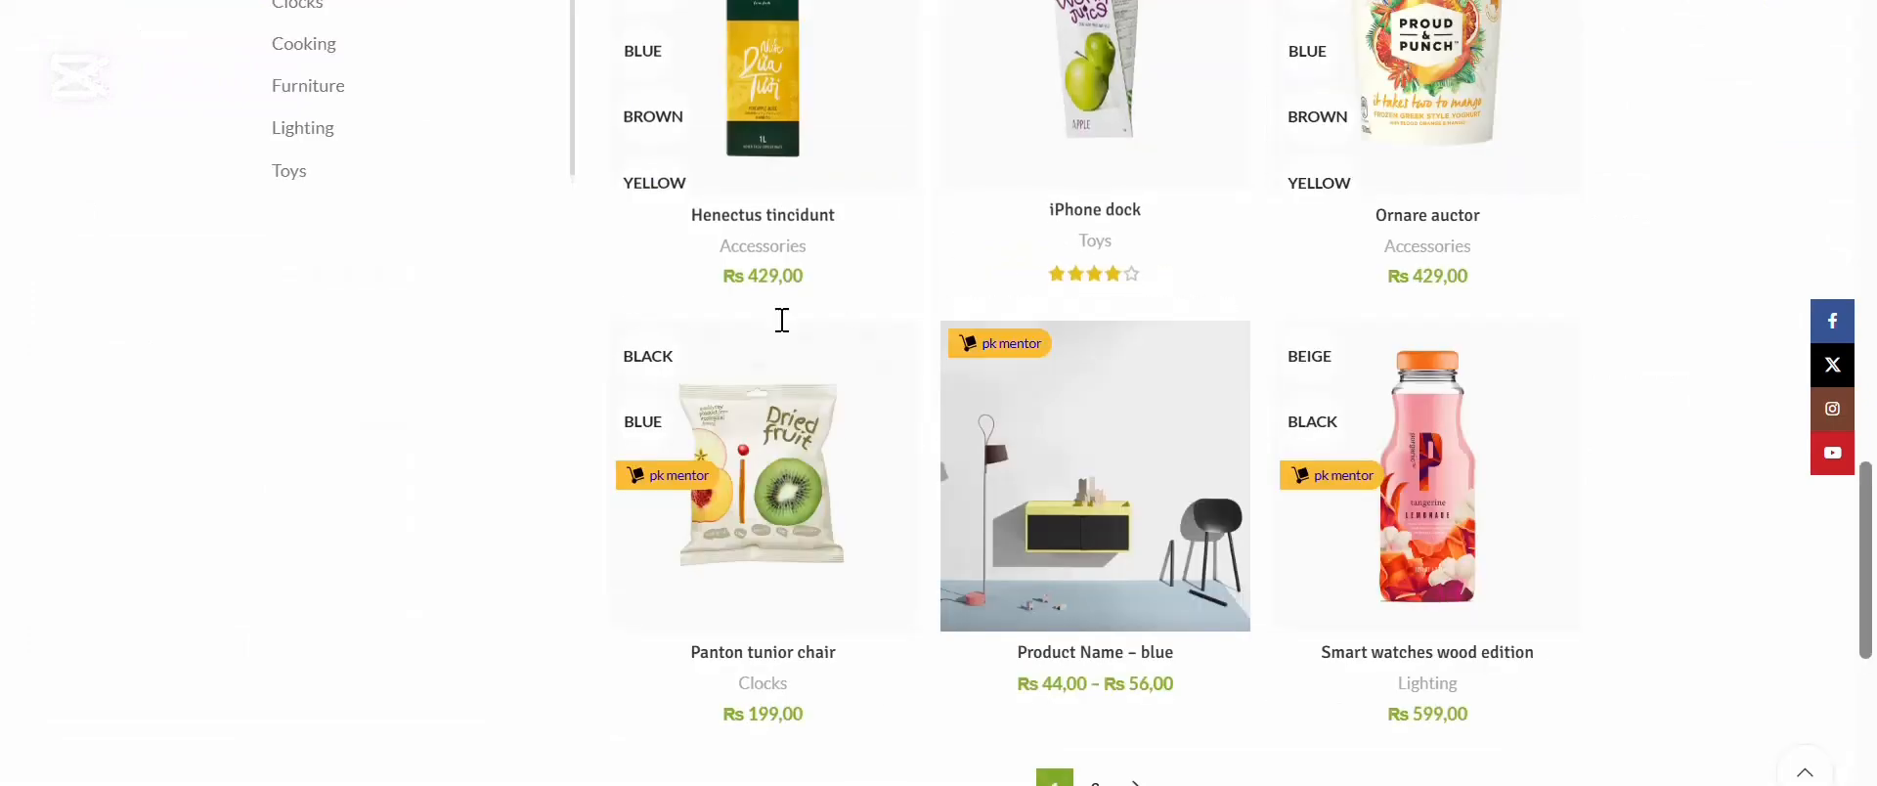
Check which shop page products carry the "pk mentor" label, and open the iPhone dock product in a new tab
mouse_move(725, 375)
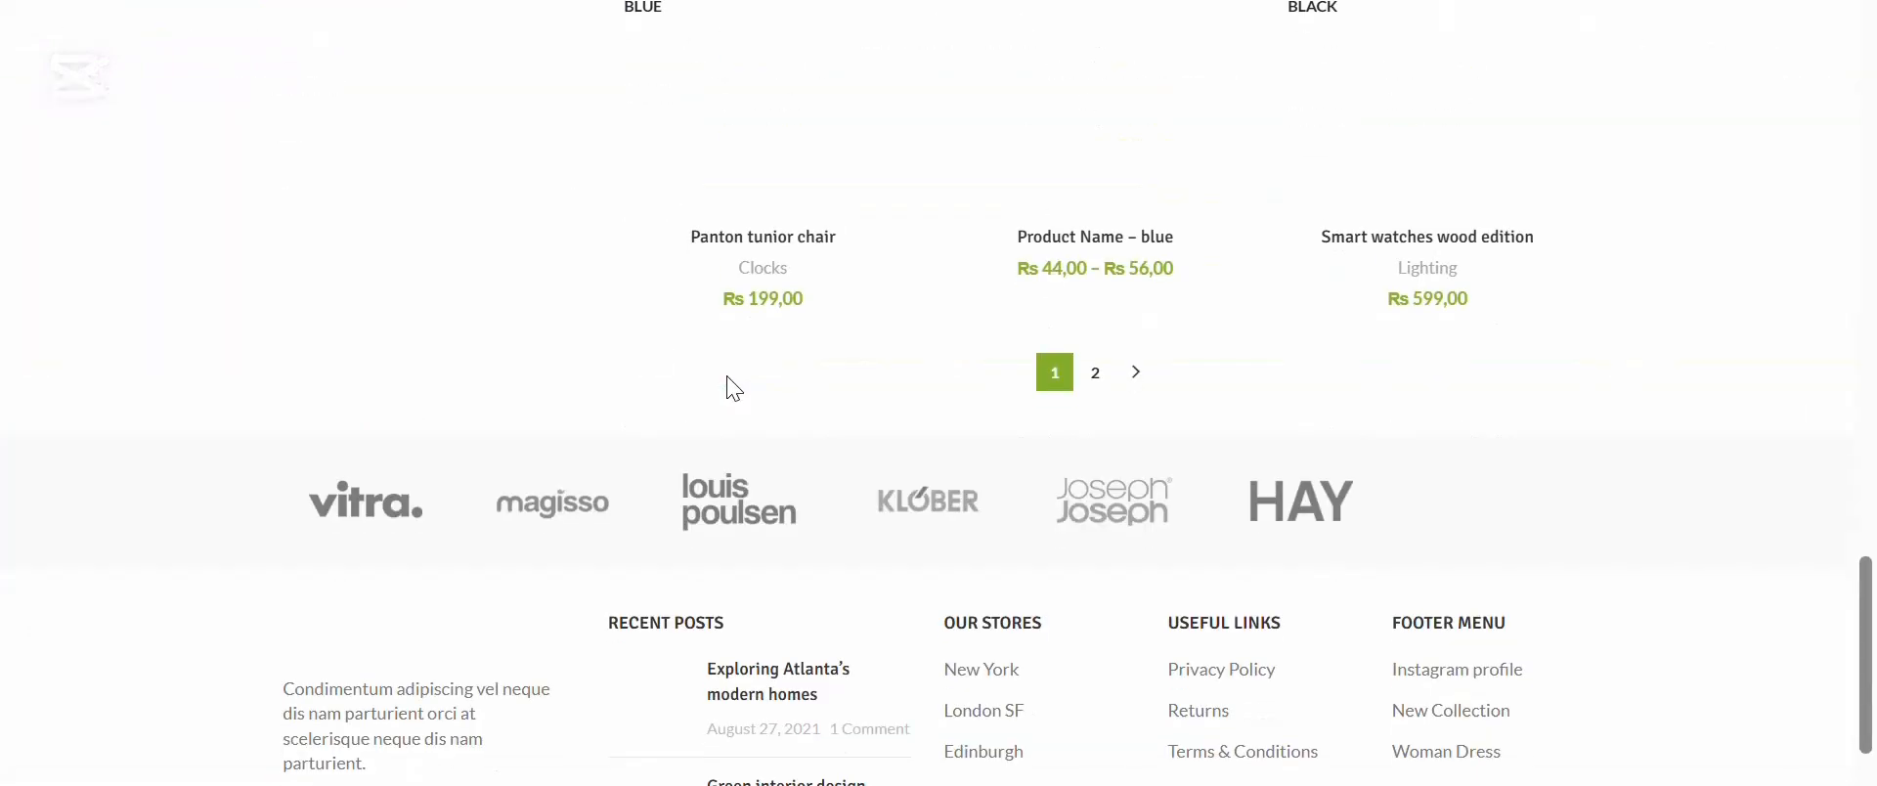
scroll(726, 376, down, 1)
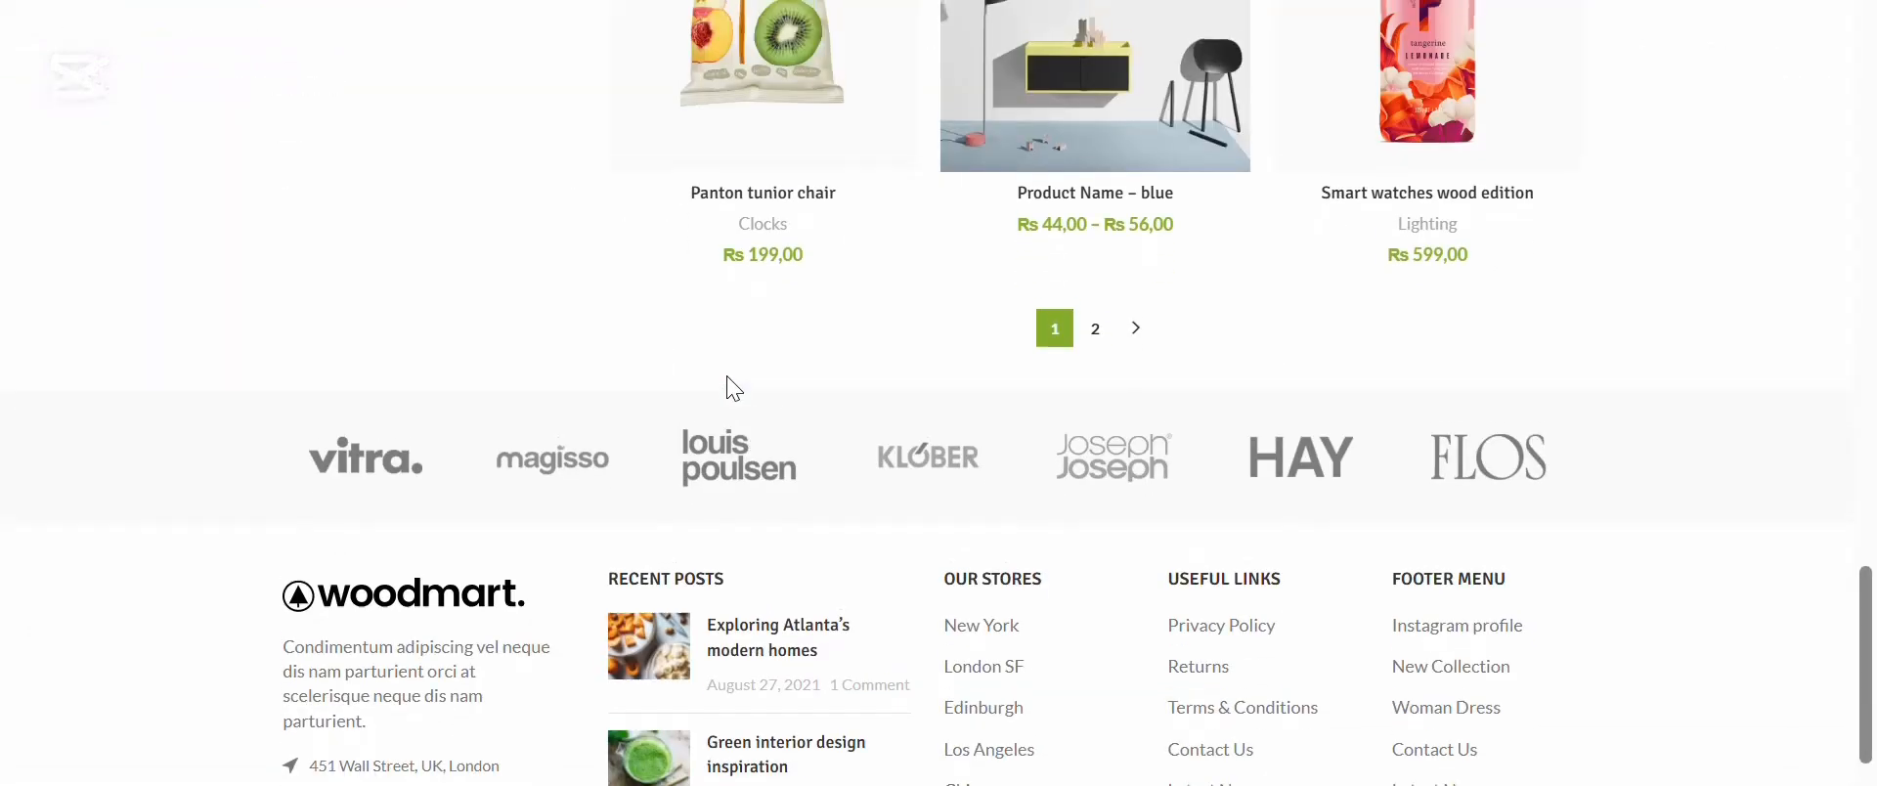
scroll(726, 376, up, 10)
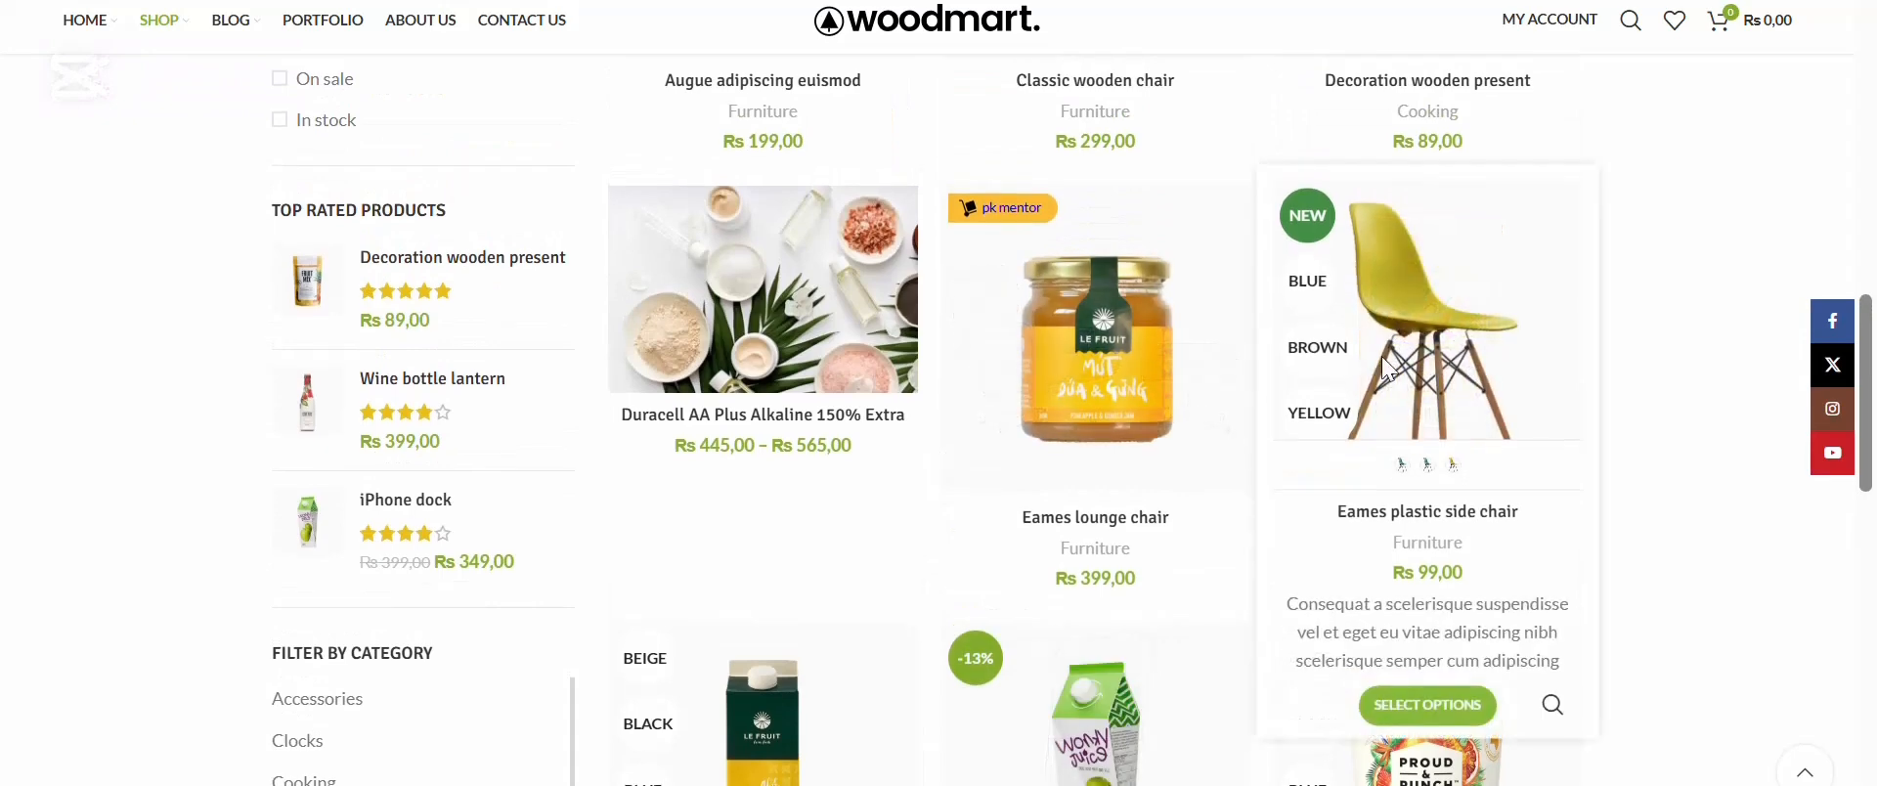
scroll(1389, 286, down, 3)
right_click(1100, 293)
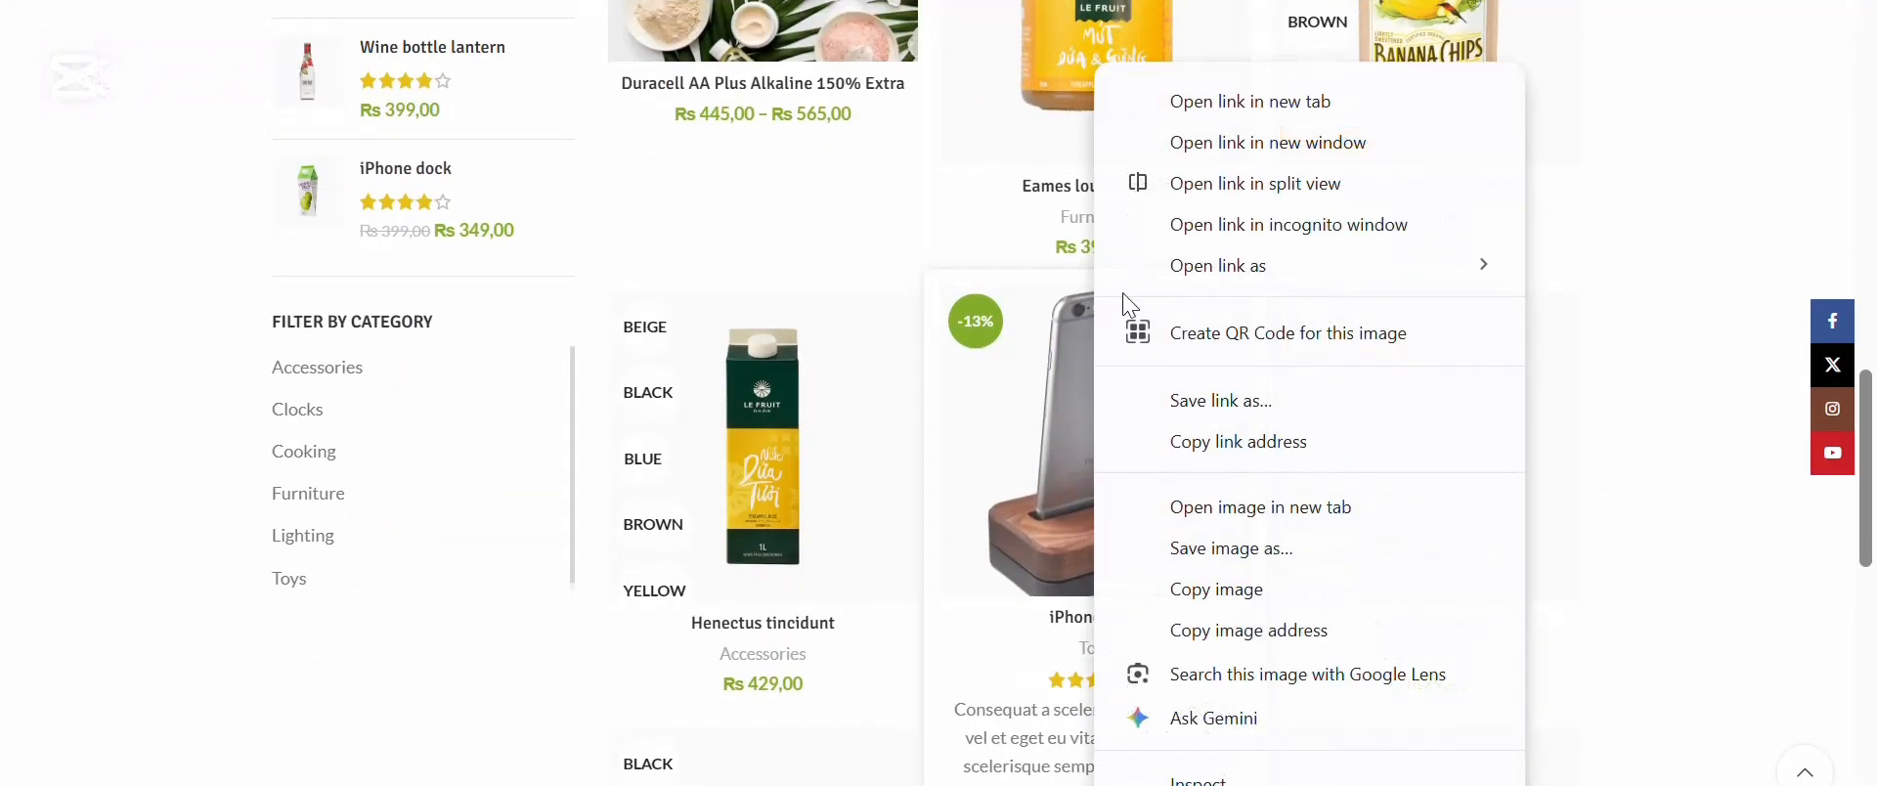
click(1188, 104)
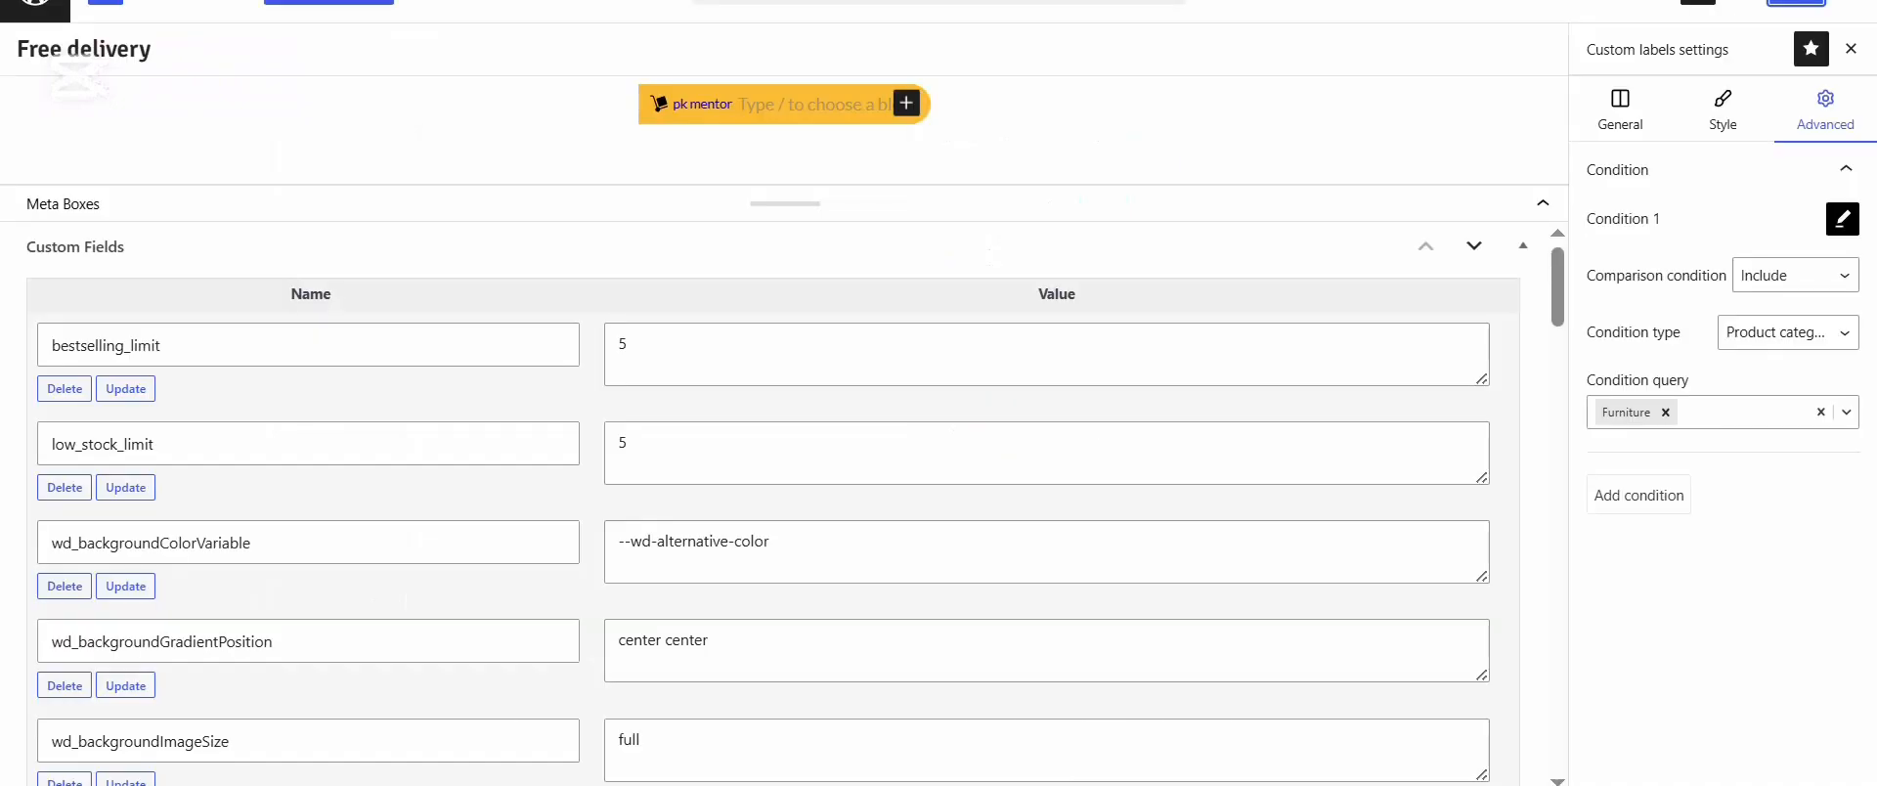
Review Condition 1's comparison and type options, and compare the label on the Classic wooden chair and iPhone dock product pages
click(1824, 286)
click(1824, 288)
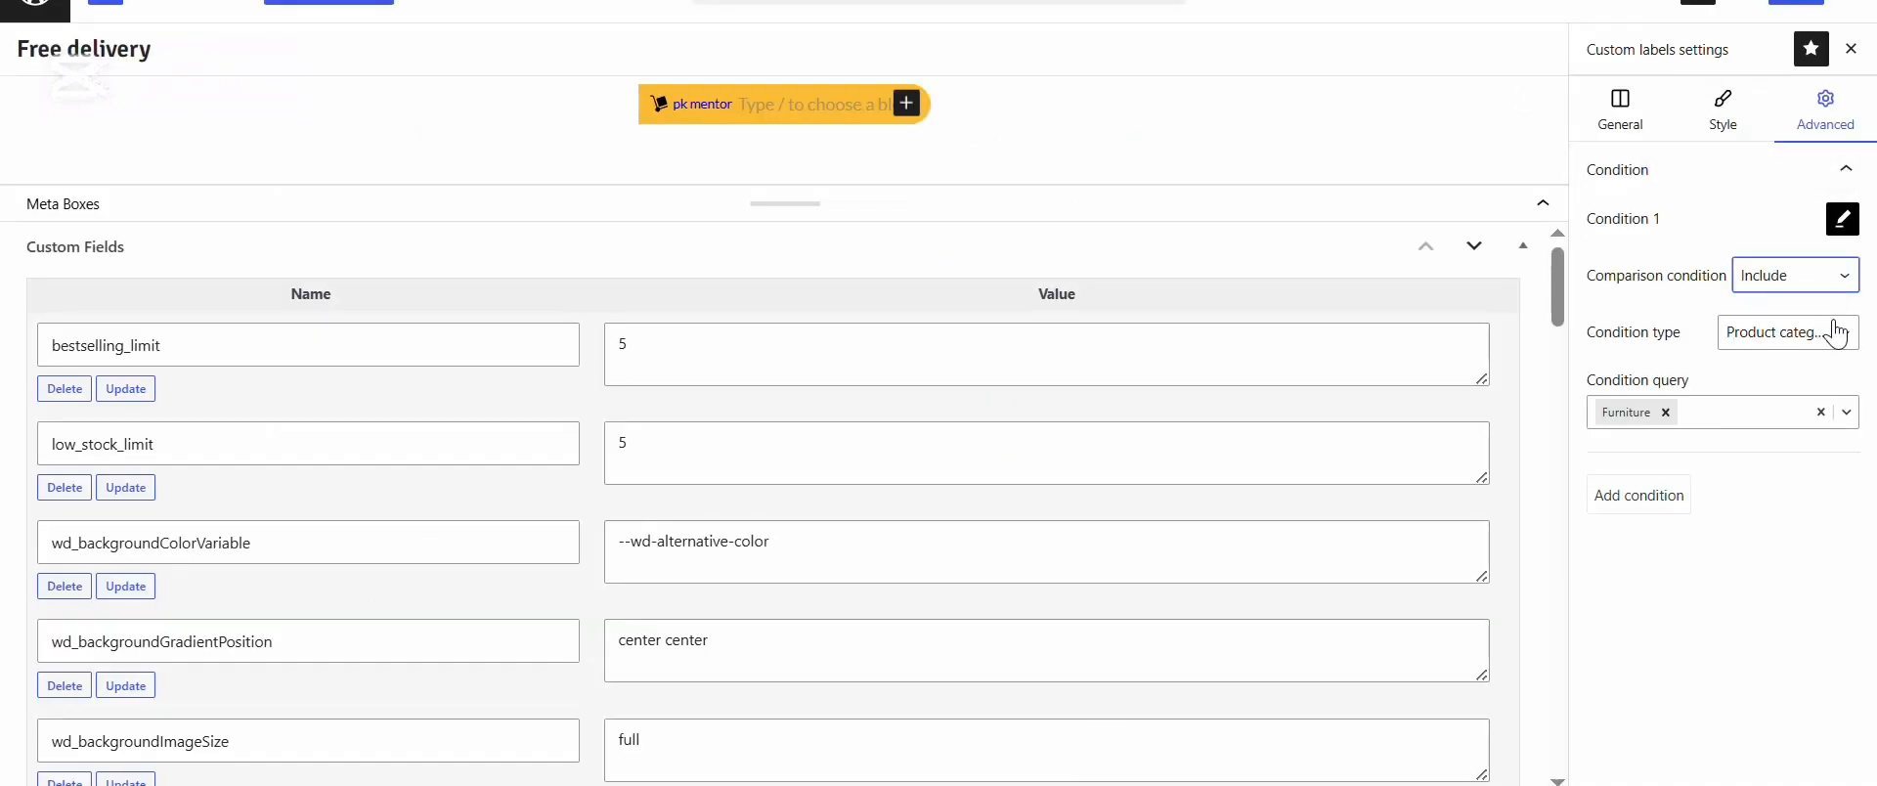
click(1836, 335)
click(1837, 334)
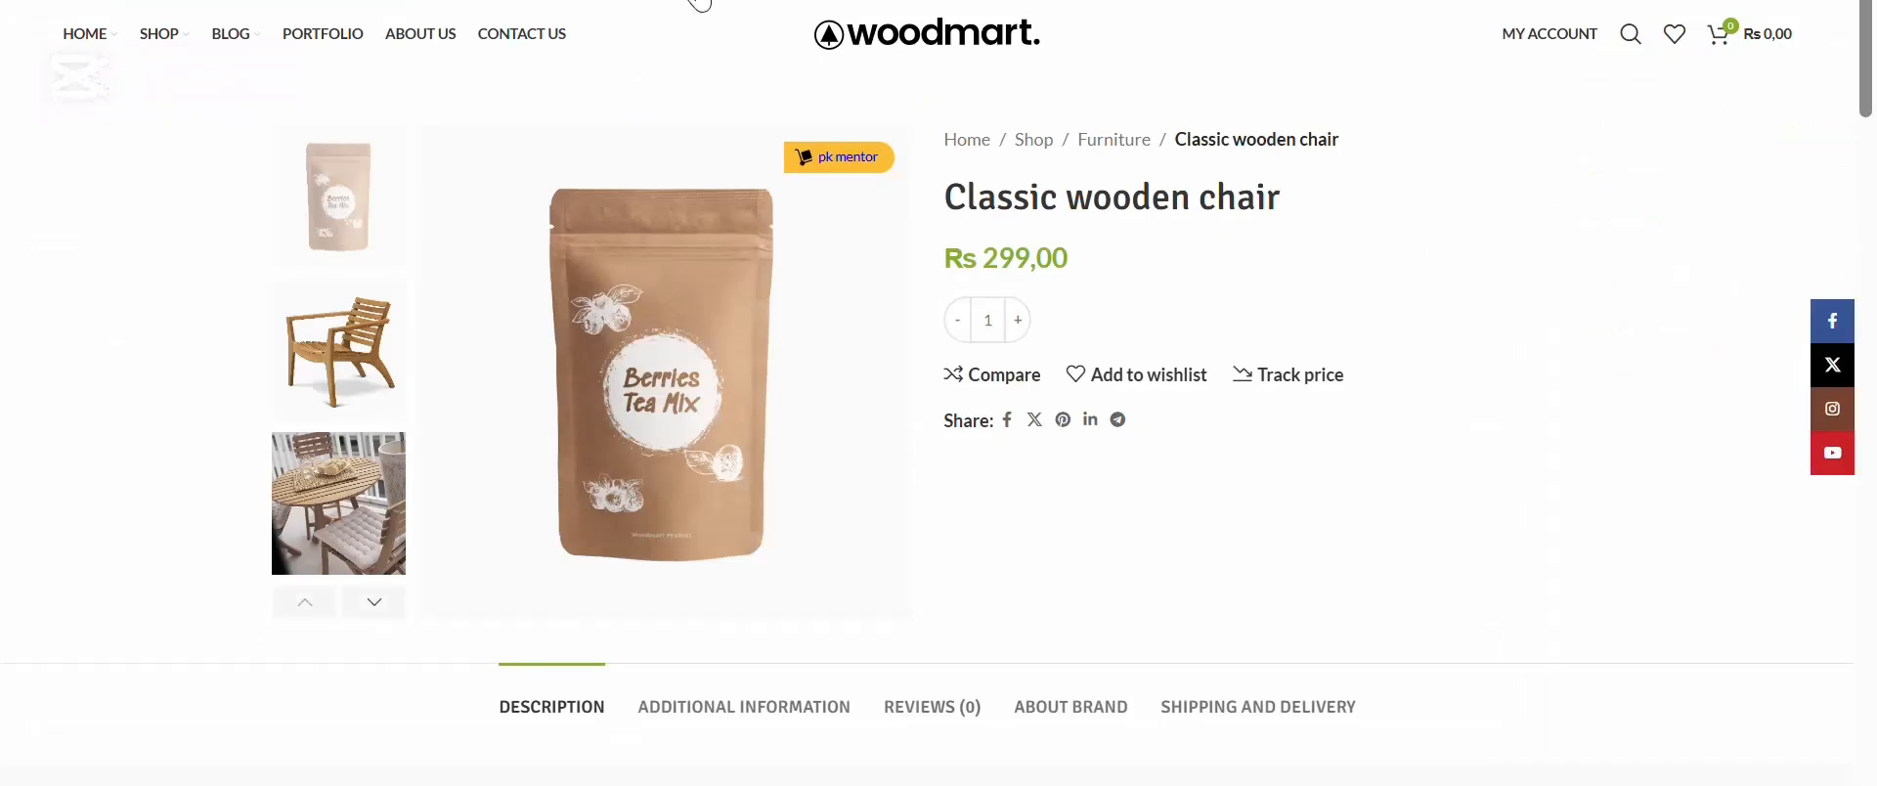
mouse_move(700, 4)
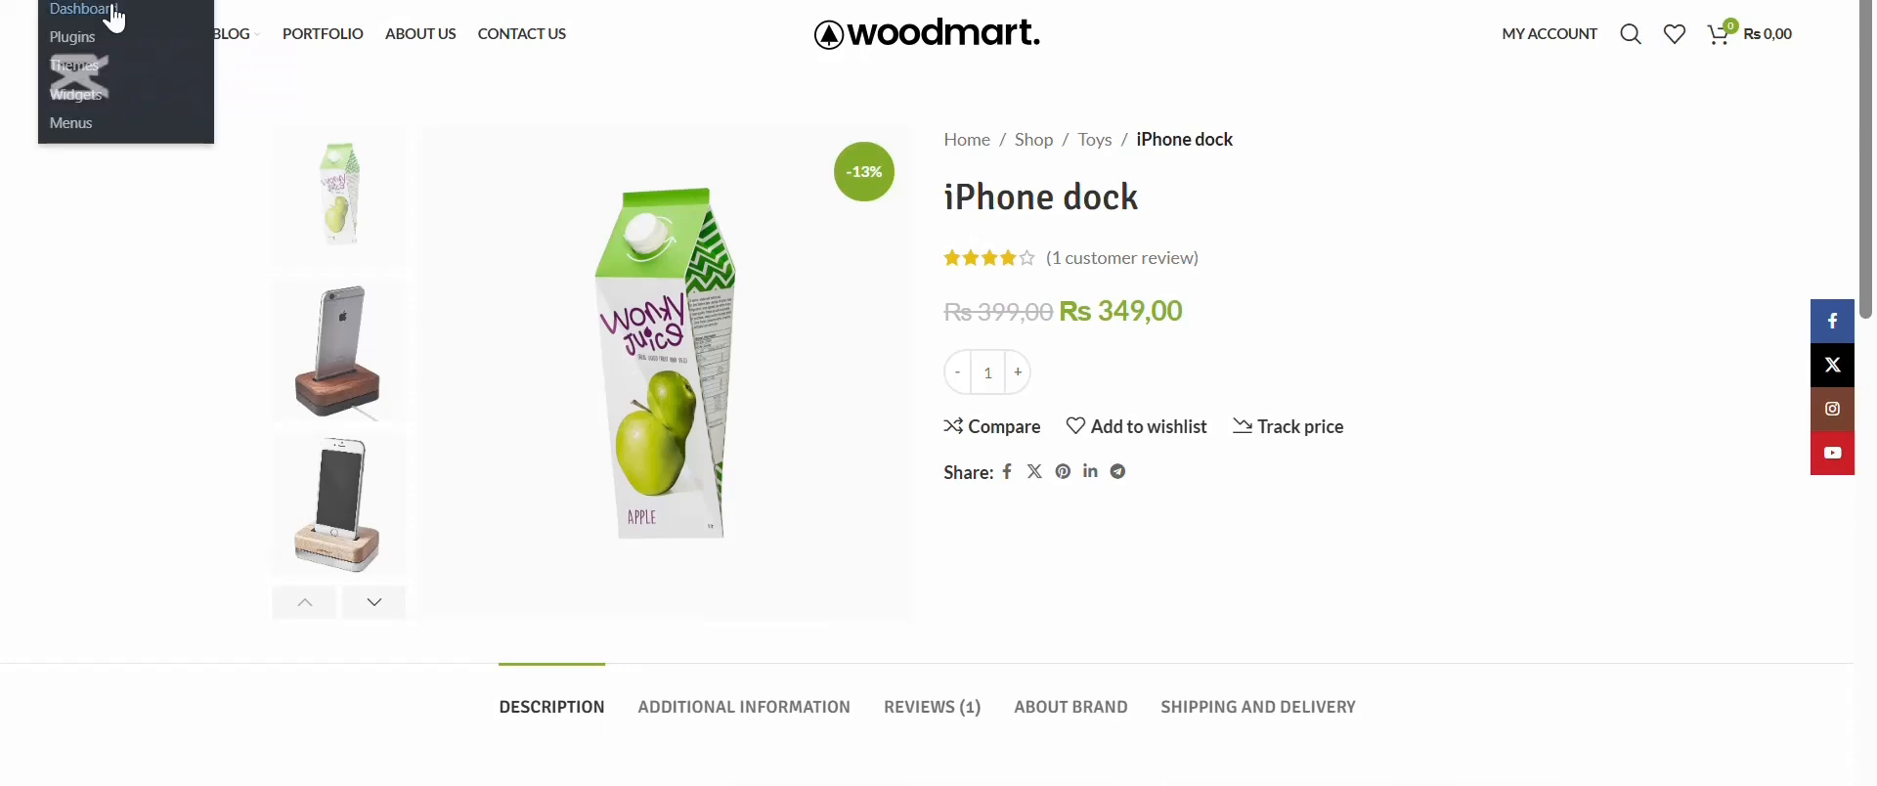
Open the site's admin dashboard from the product page and go to the WoodMart Layouts list
right_click(151, 14)
key(Escape)
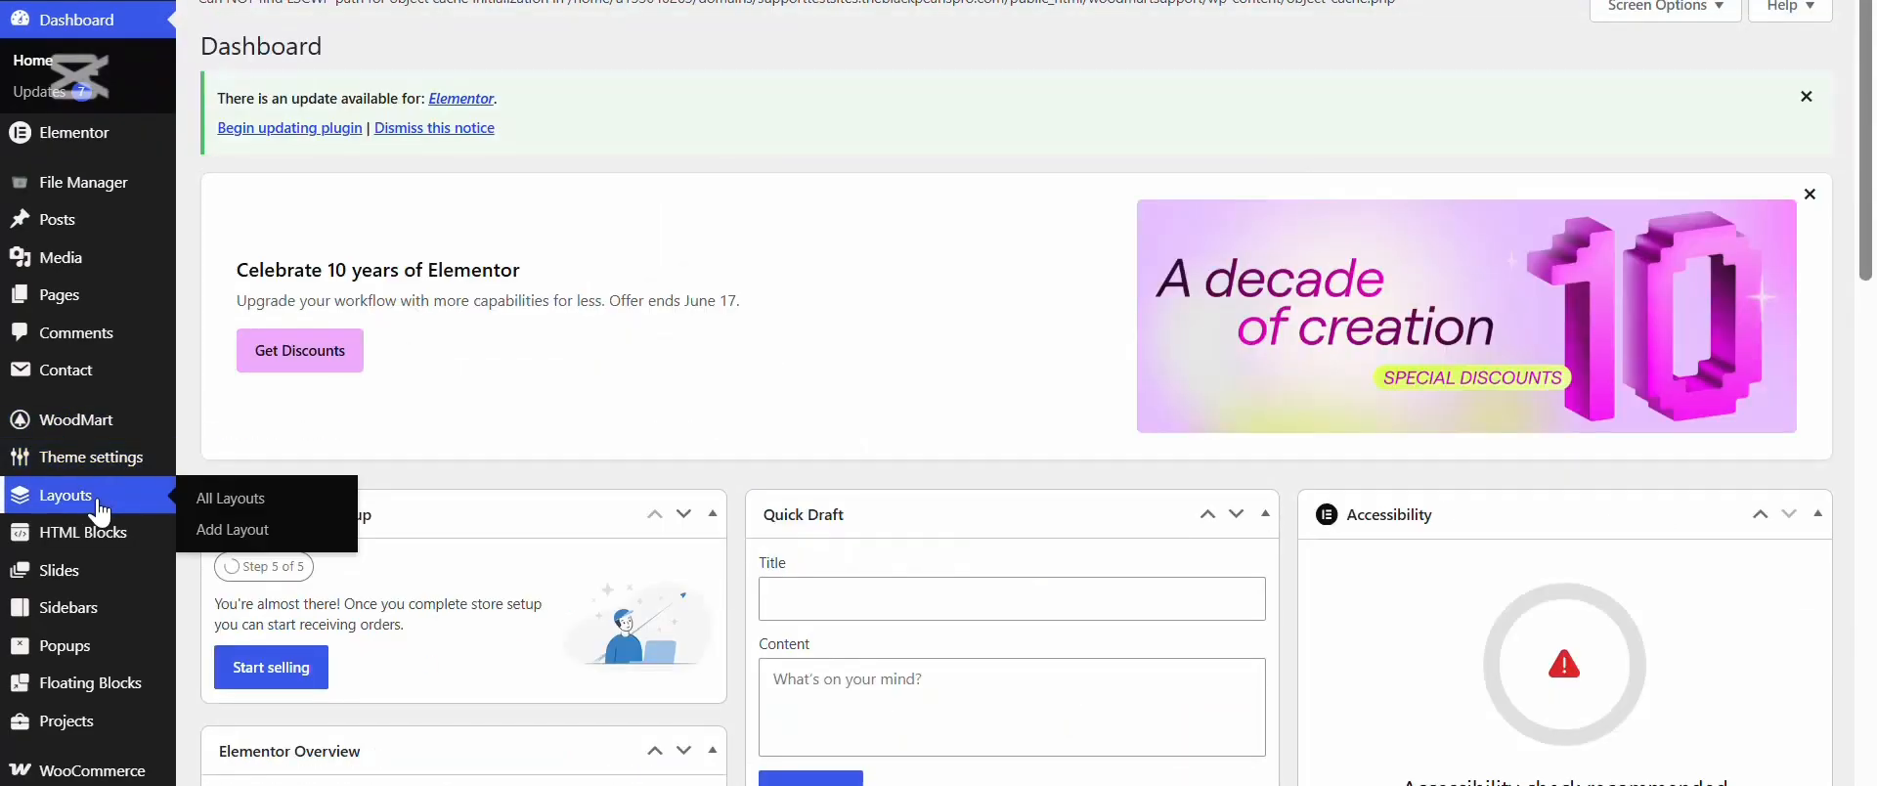
click(100, 510)
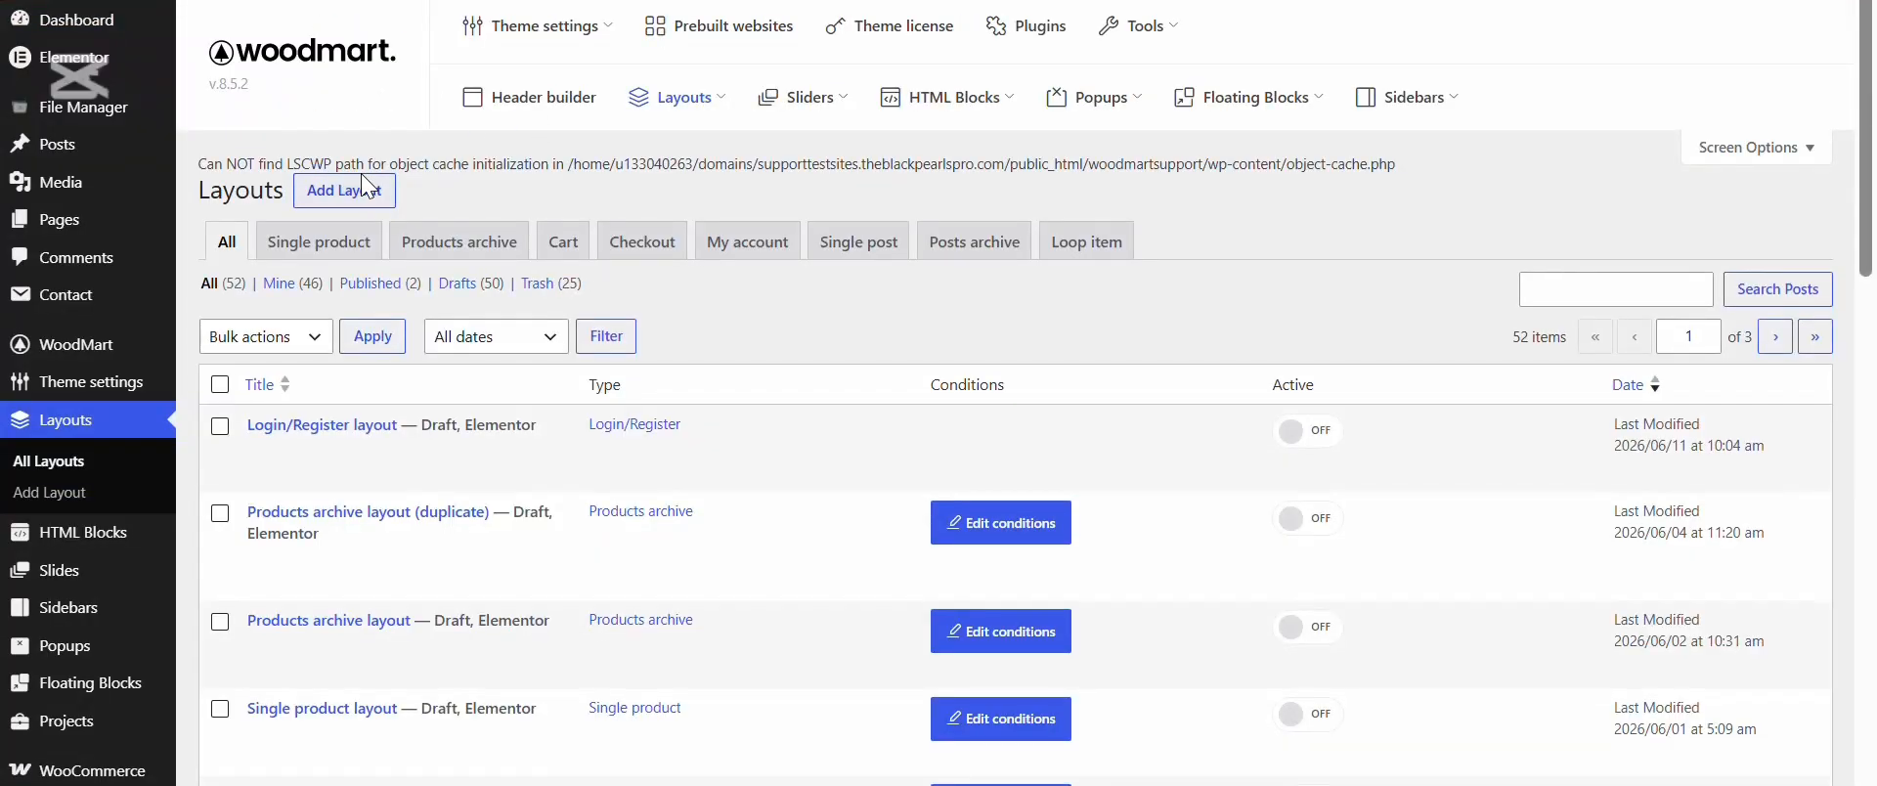
Create a new layout of the Single product type from a prebuilt design
click(372, 193)
click(904, 411)
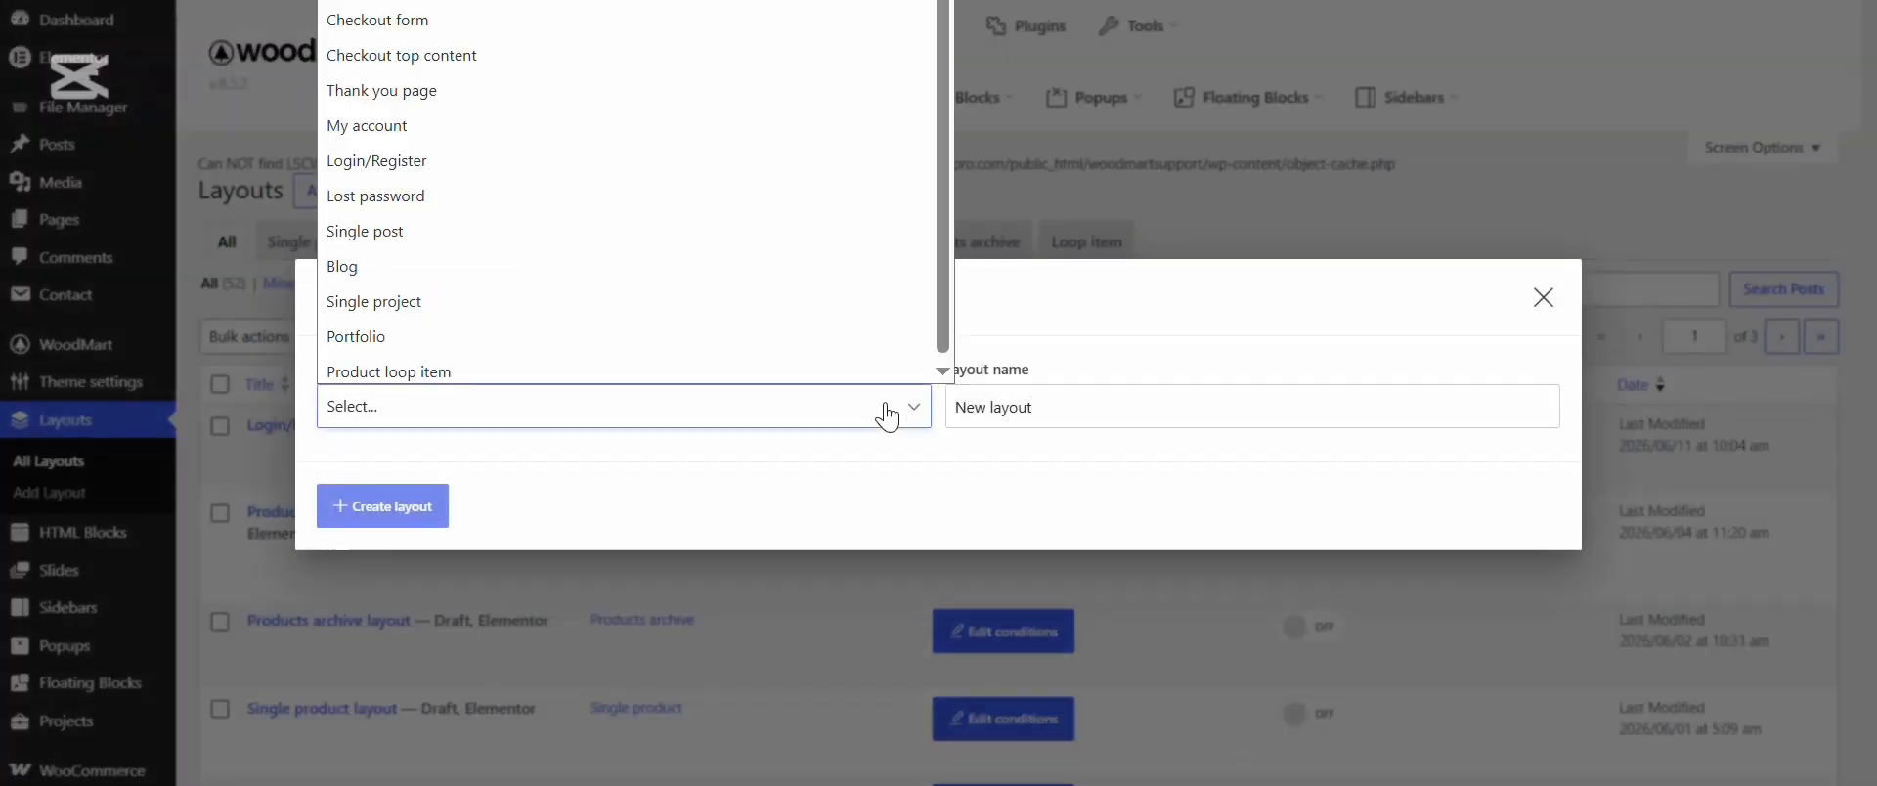
click(489, 2)
scroll(892, 308, down, 3)
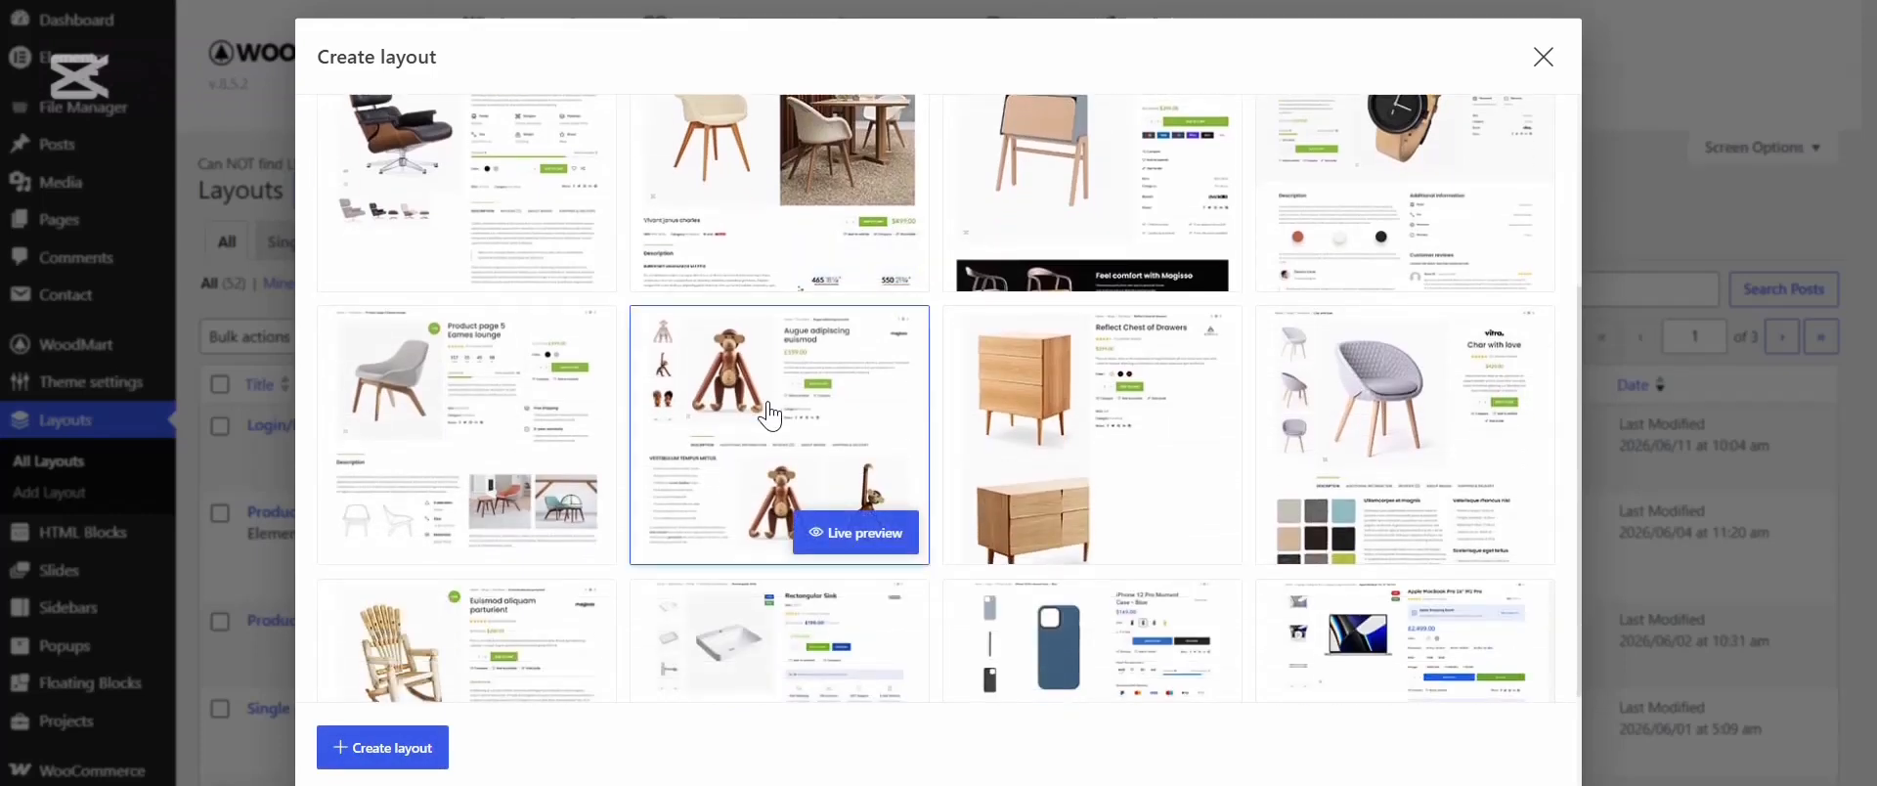
click(410, 759)
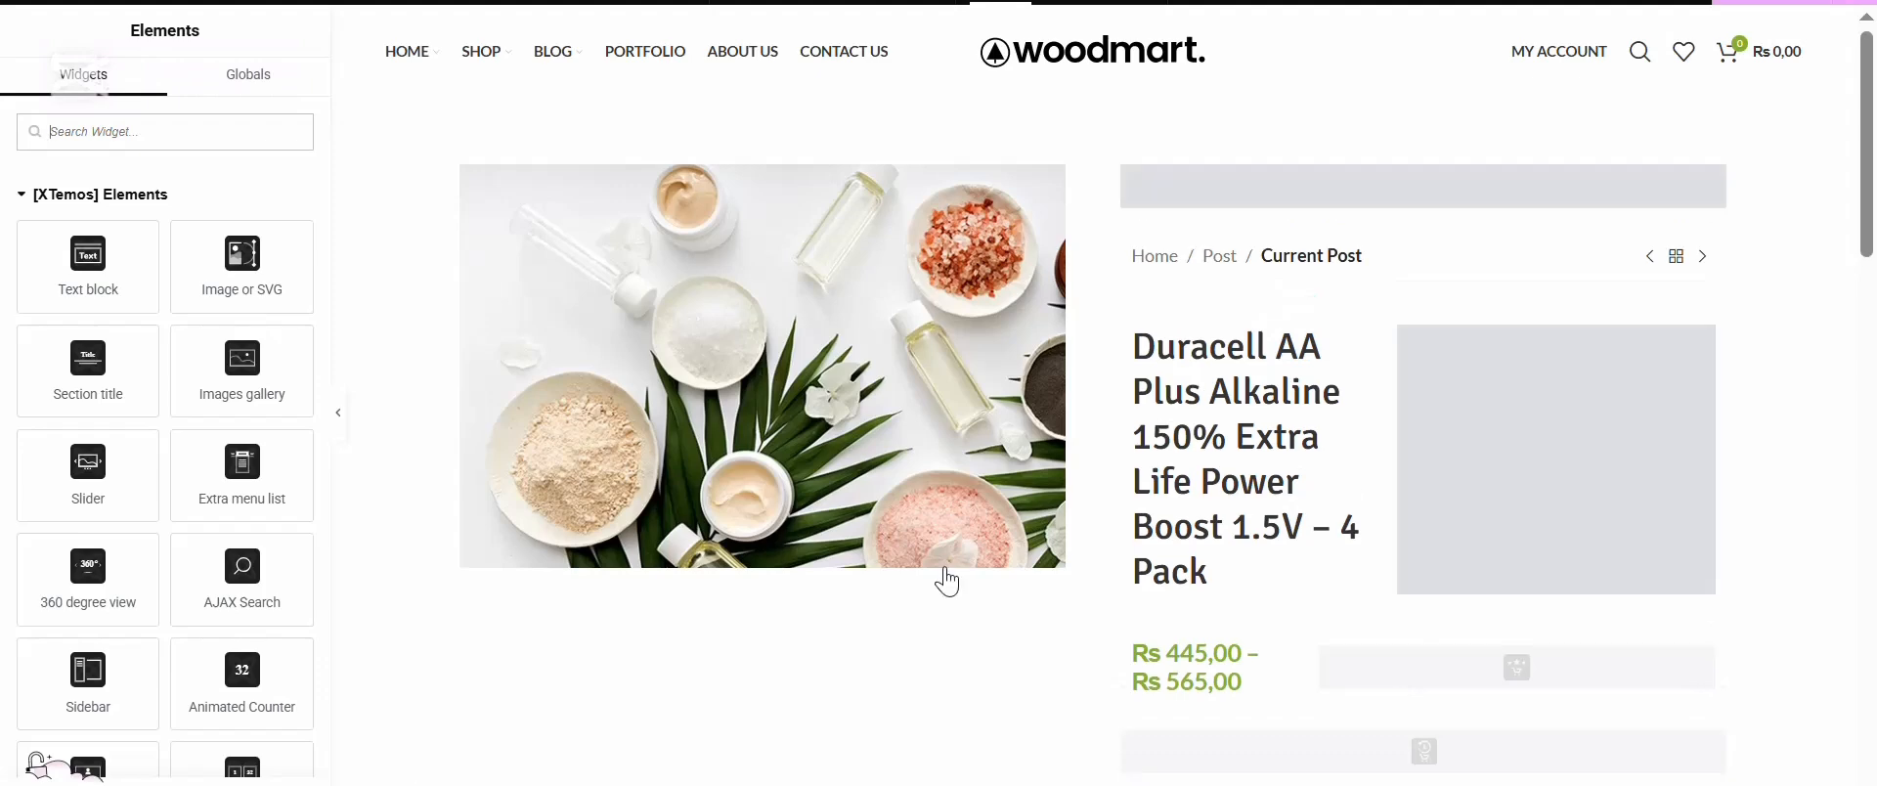
Find the Product labels widget by searching "label" and place it above the compatibility option in the single product layout
scroll(1175, 519, down, 5)
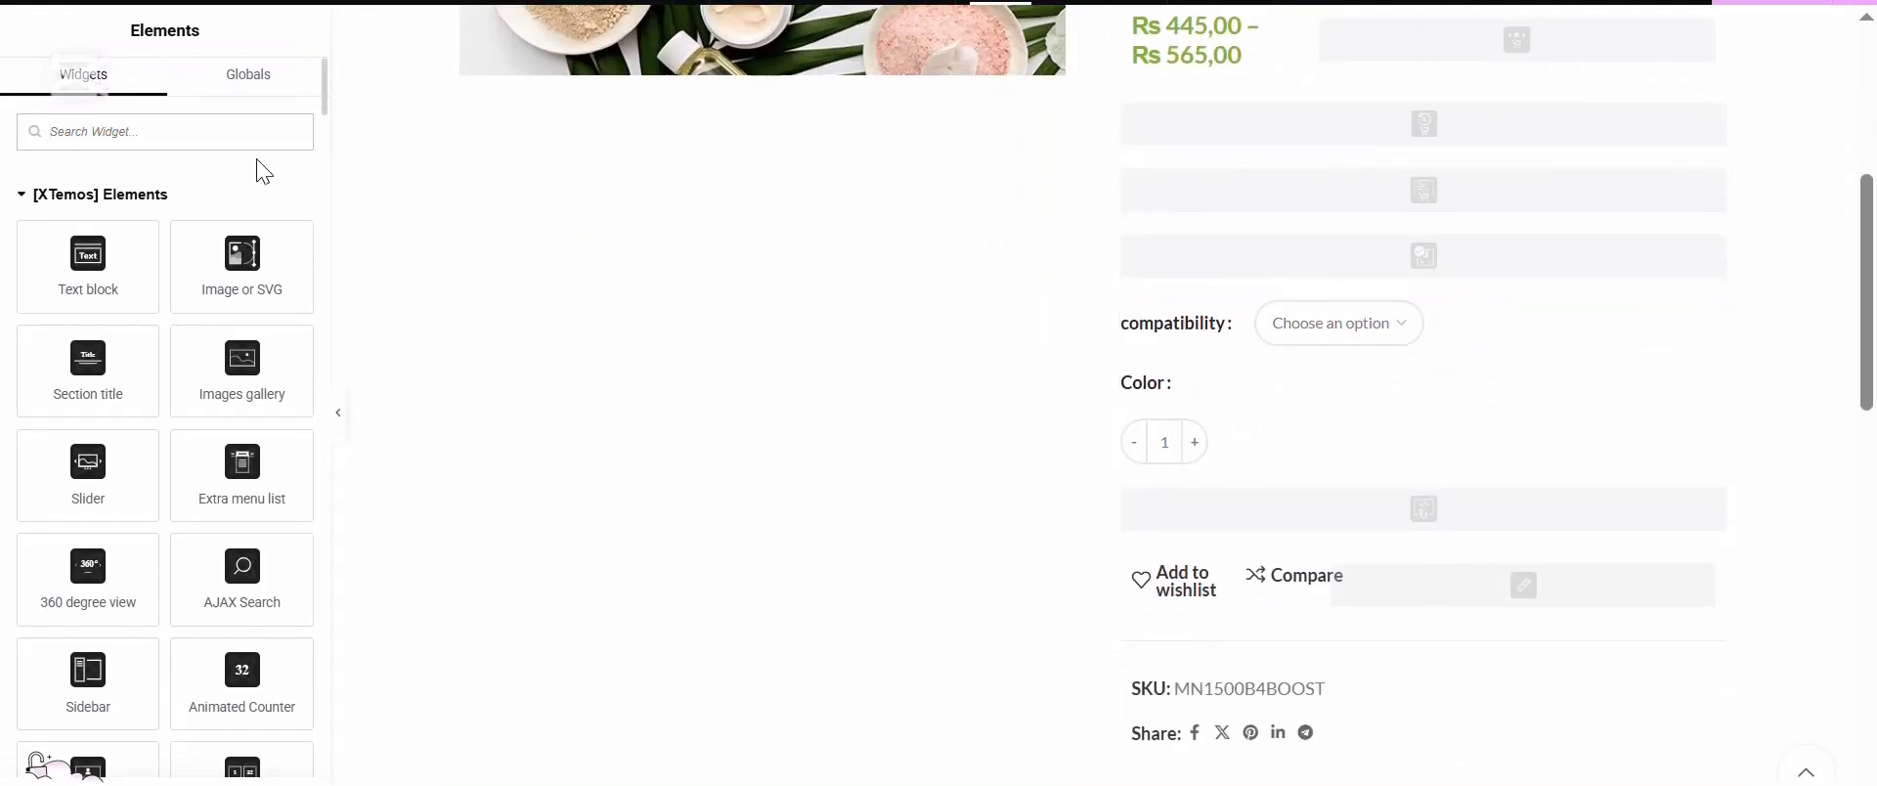
text(label)
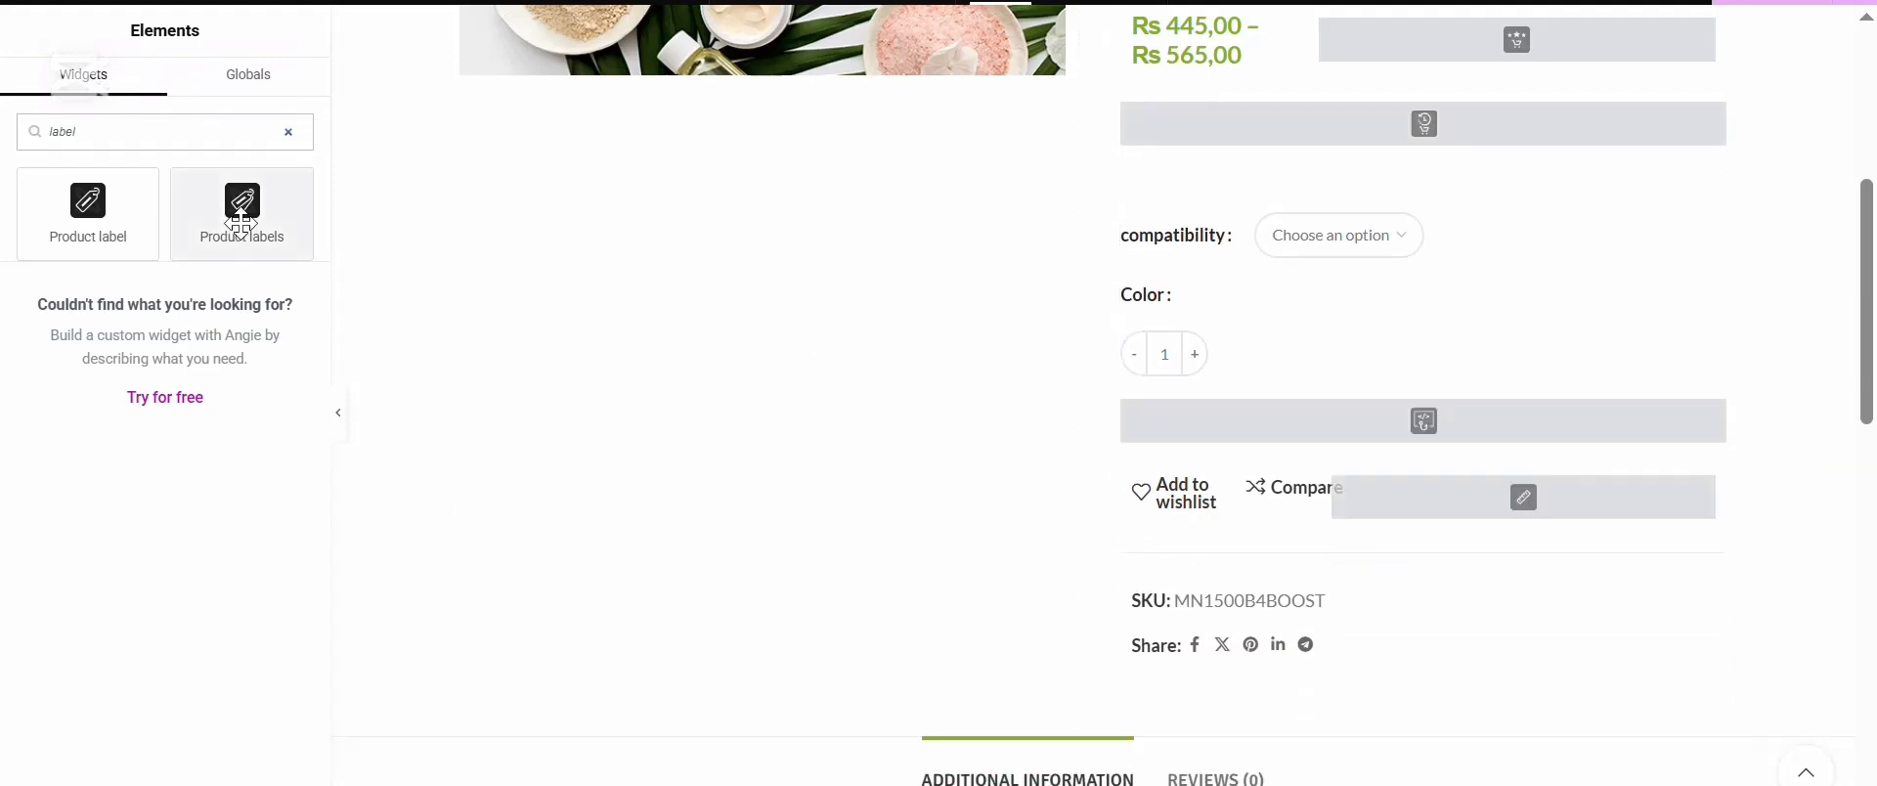
drag(240, 224, 1203, 284)
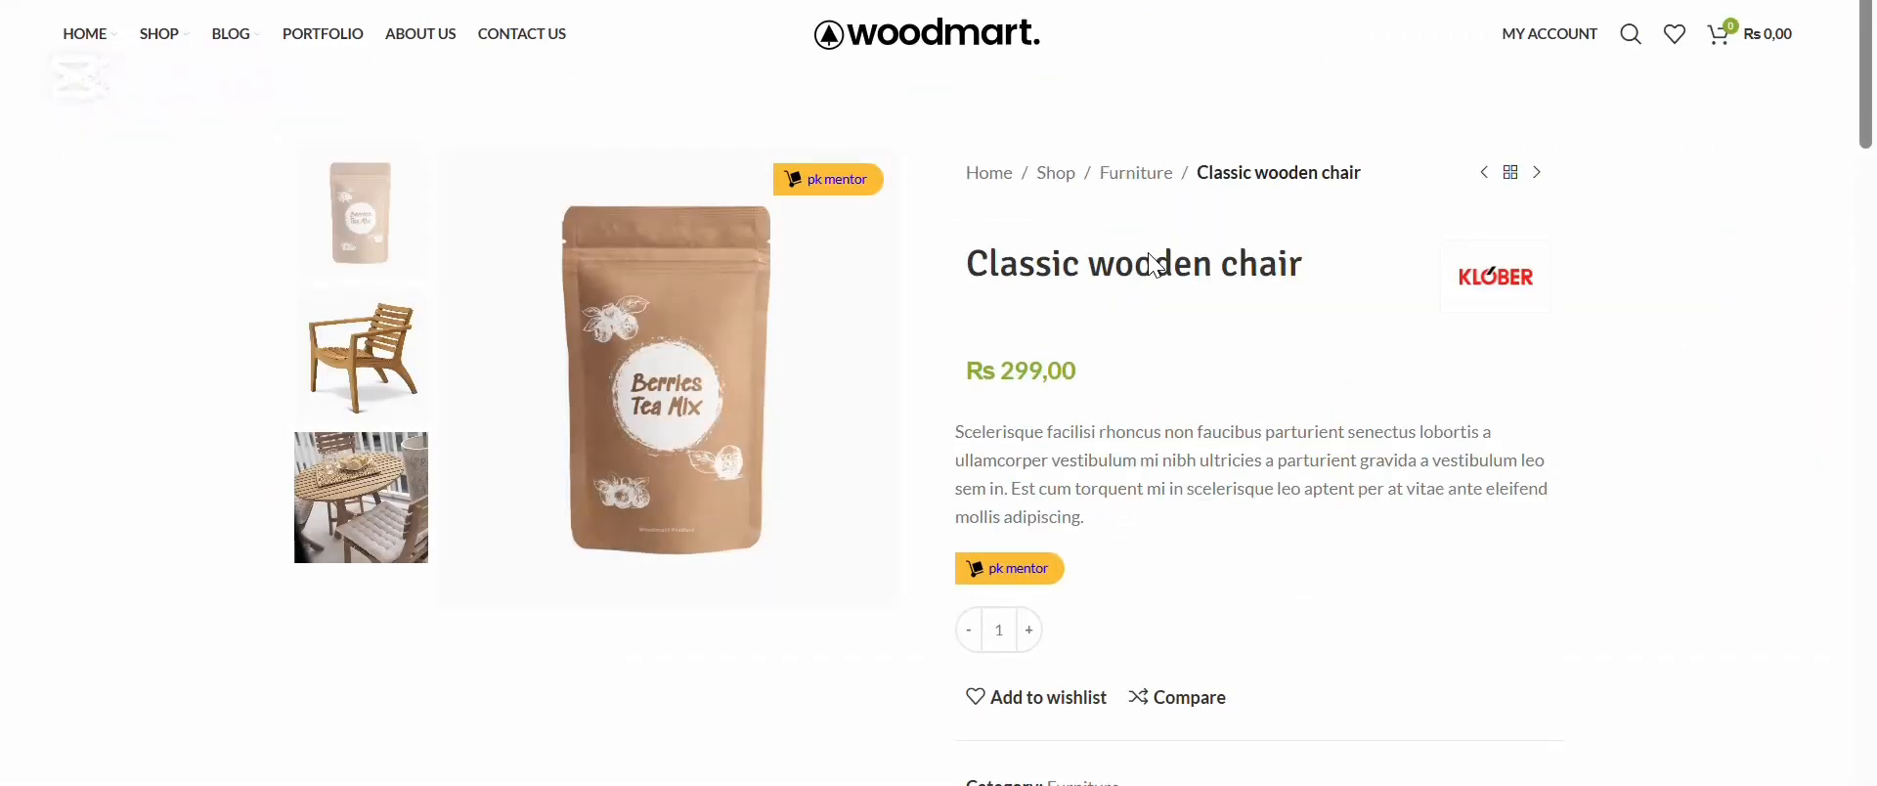
Examine where the "pk mentor" label appears on the Classic wooden chair product page
scroll(1089, 383, down, 2)
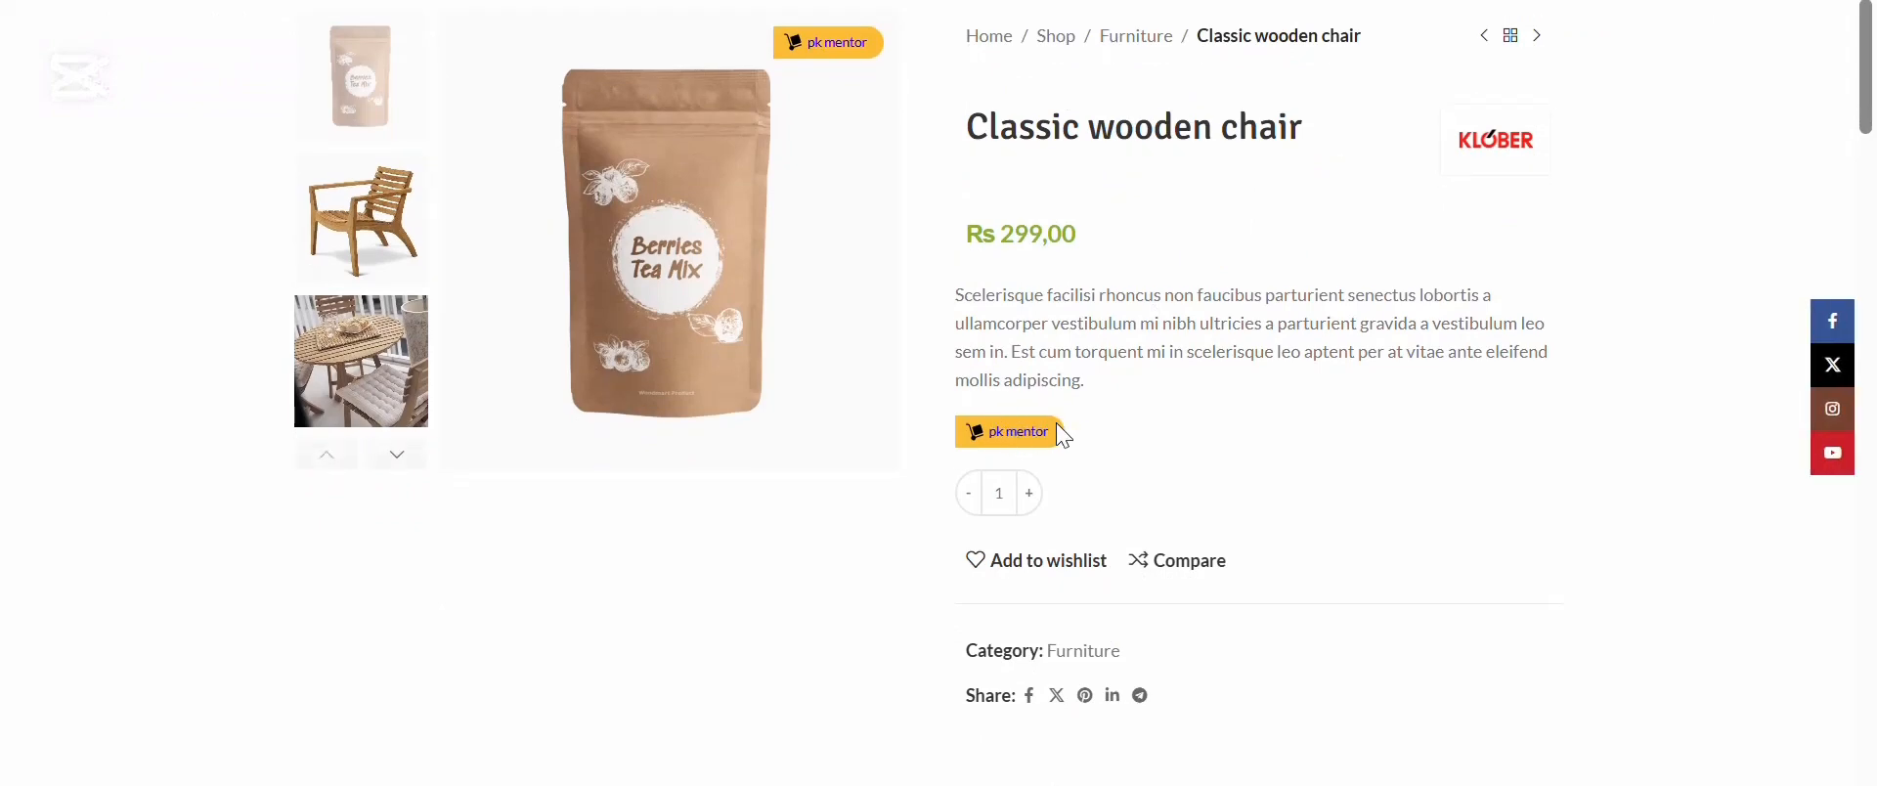
scroll(1021, 431, down, 8)
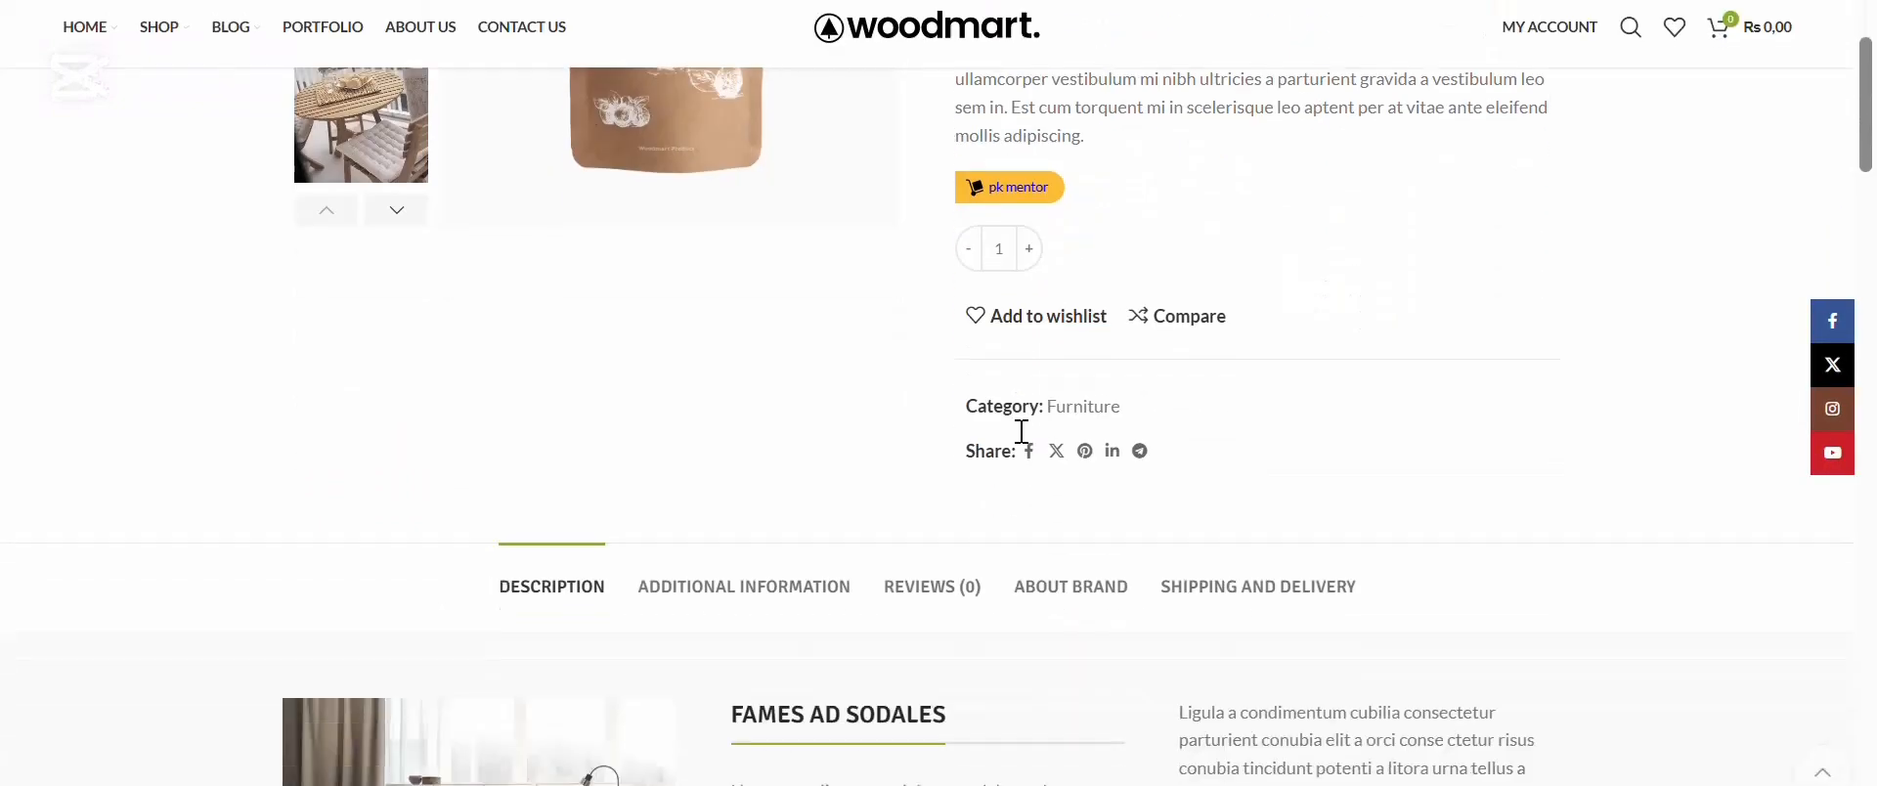
scroll(1140, 277, up, 6)
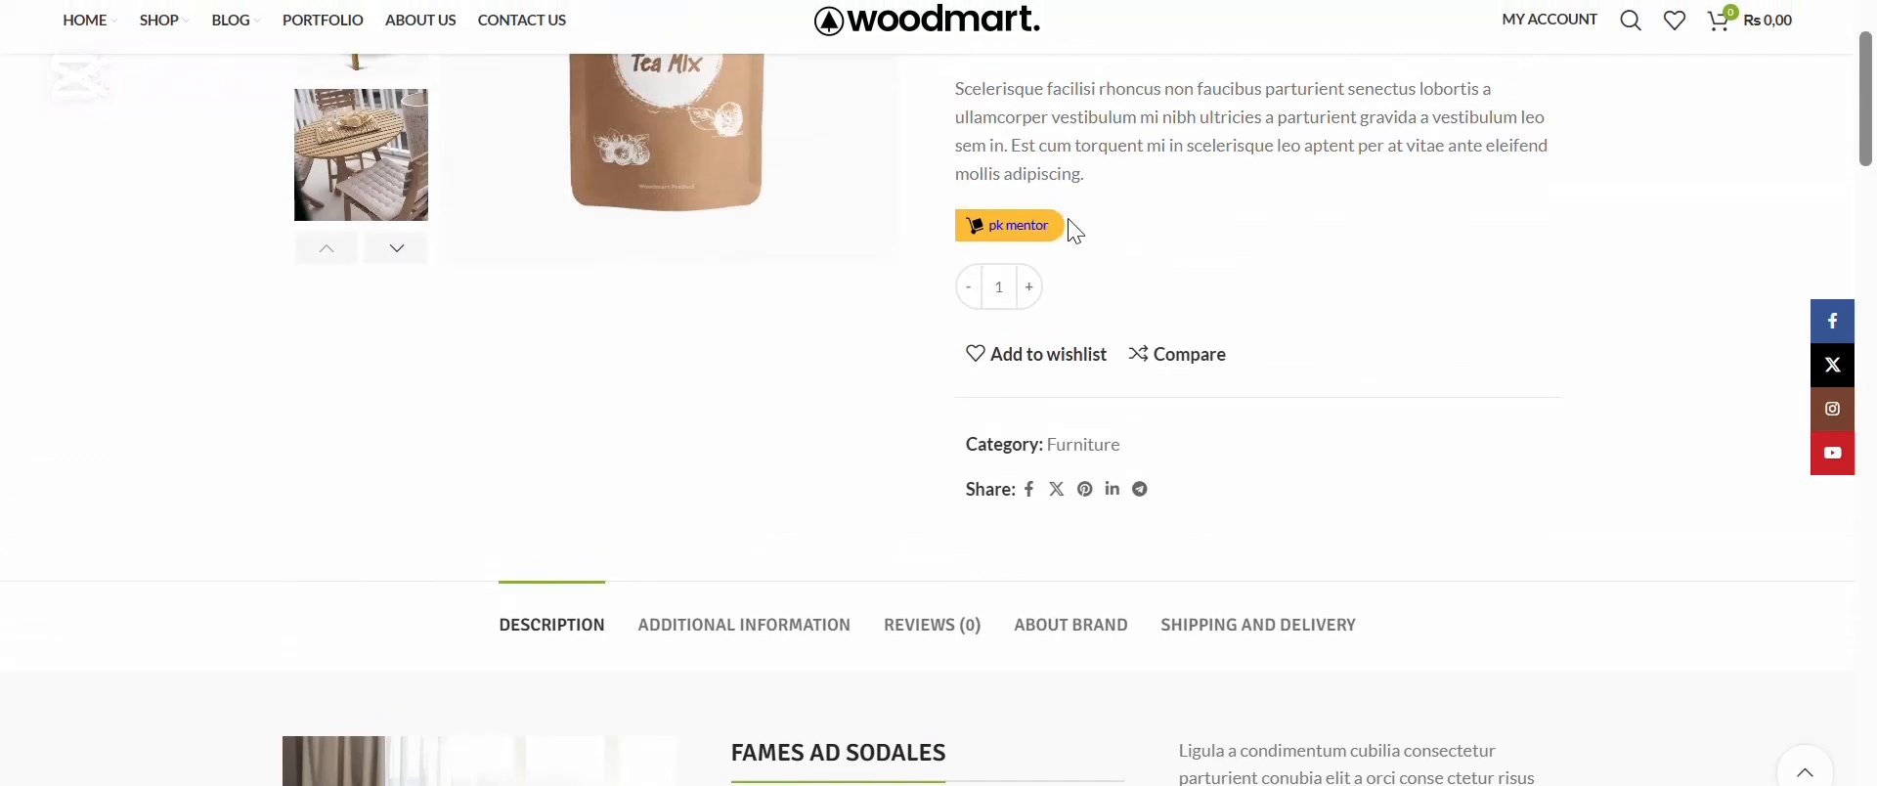
scroll(1023, 213, up, 4)
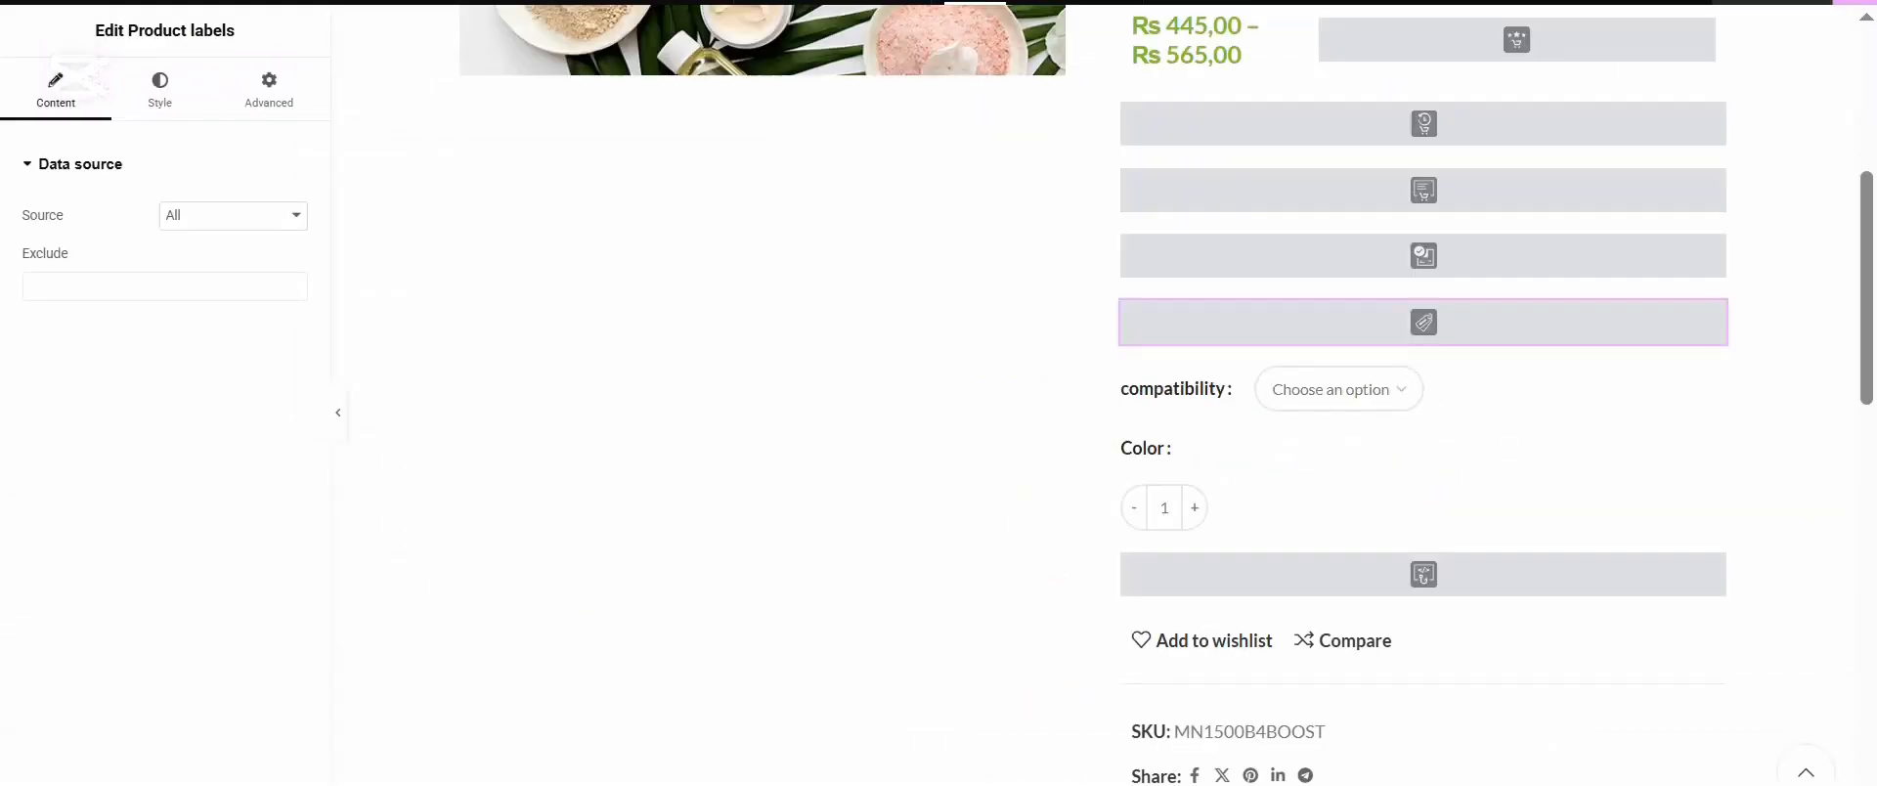
Review the Exclude and Source options in the Product labels widget's data source settings
click(208, 288)
click(207, 288)
click(272, 218)
click(272, 218)
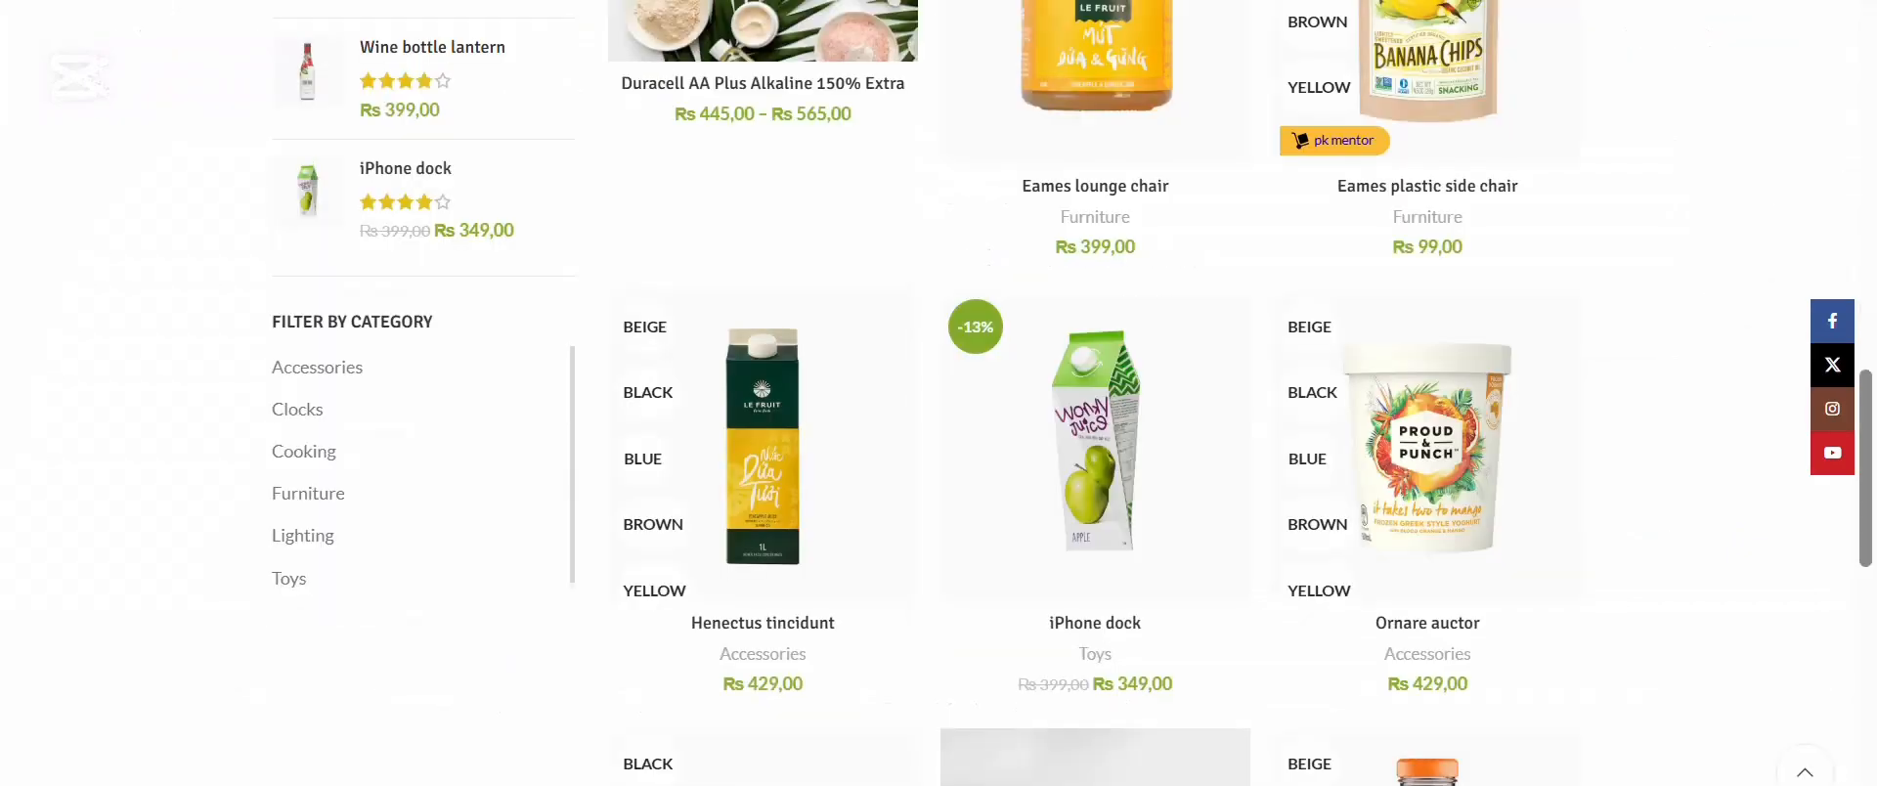
Examine how labels are displayed on the product cards of the shop page
scroll(807, 256, down, 2)
scroll(988, 343, down, 3)
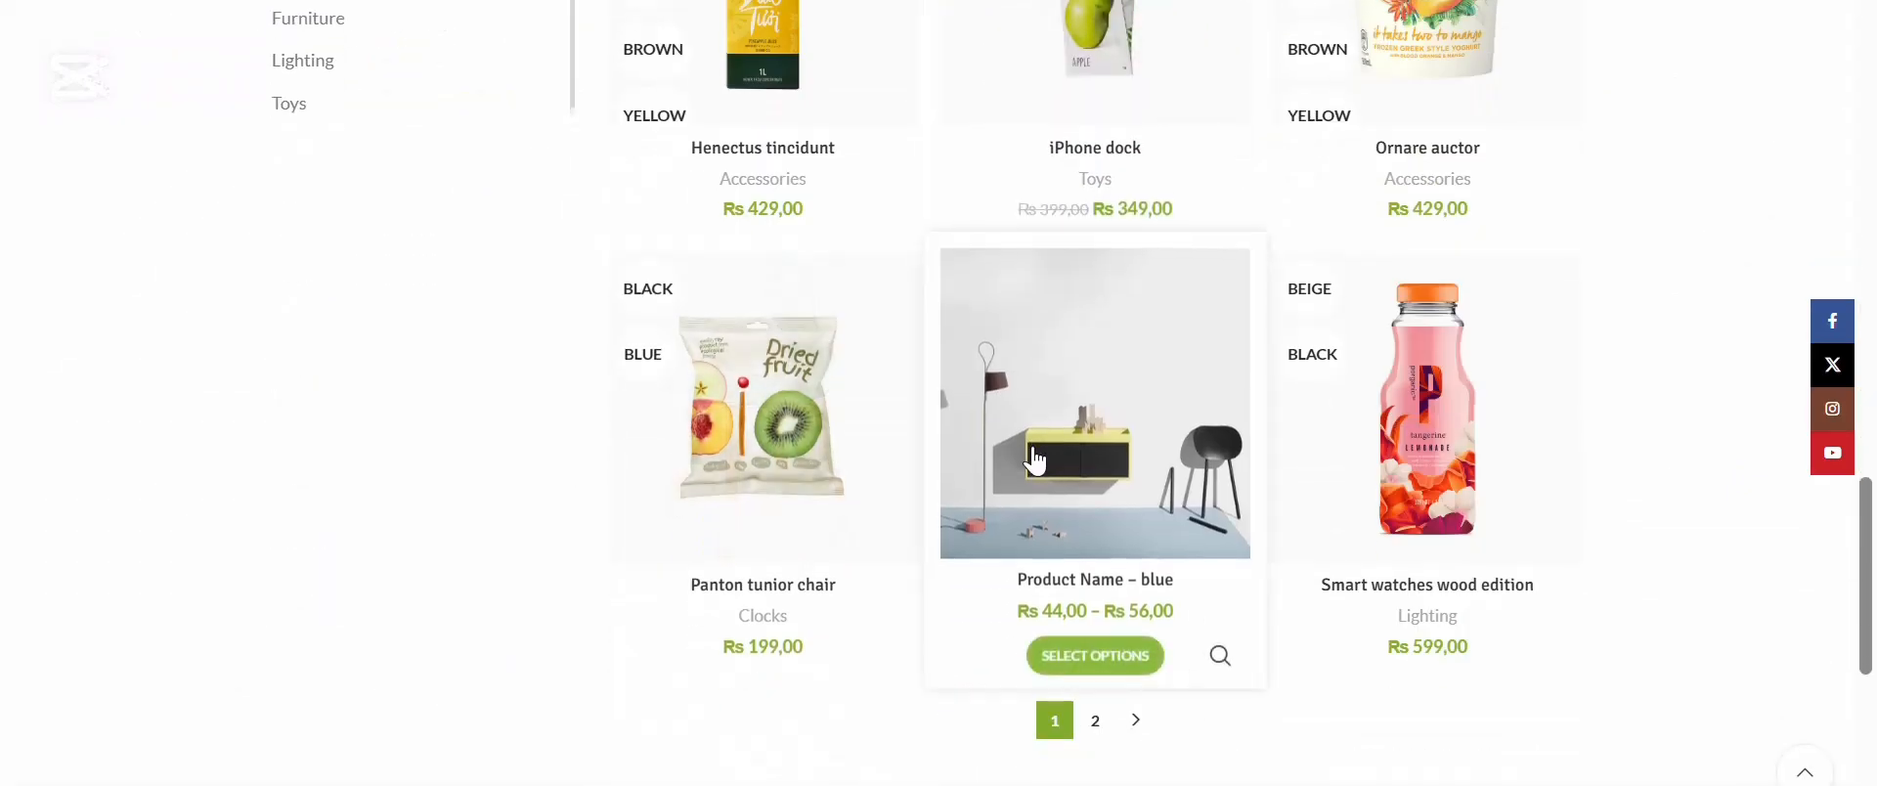
scroll(988, 343, up, 8)
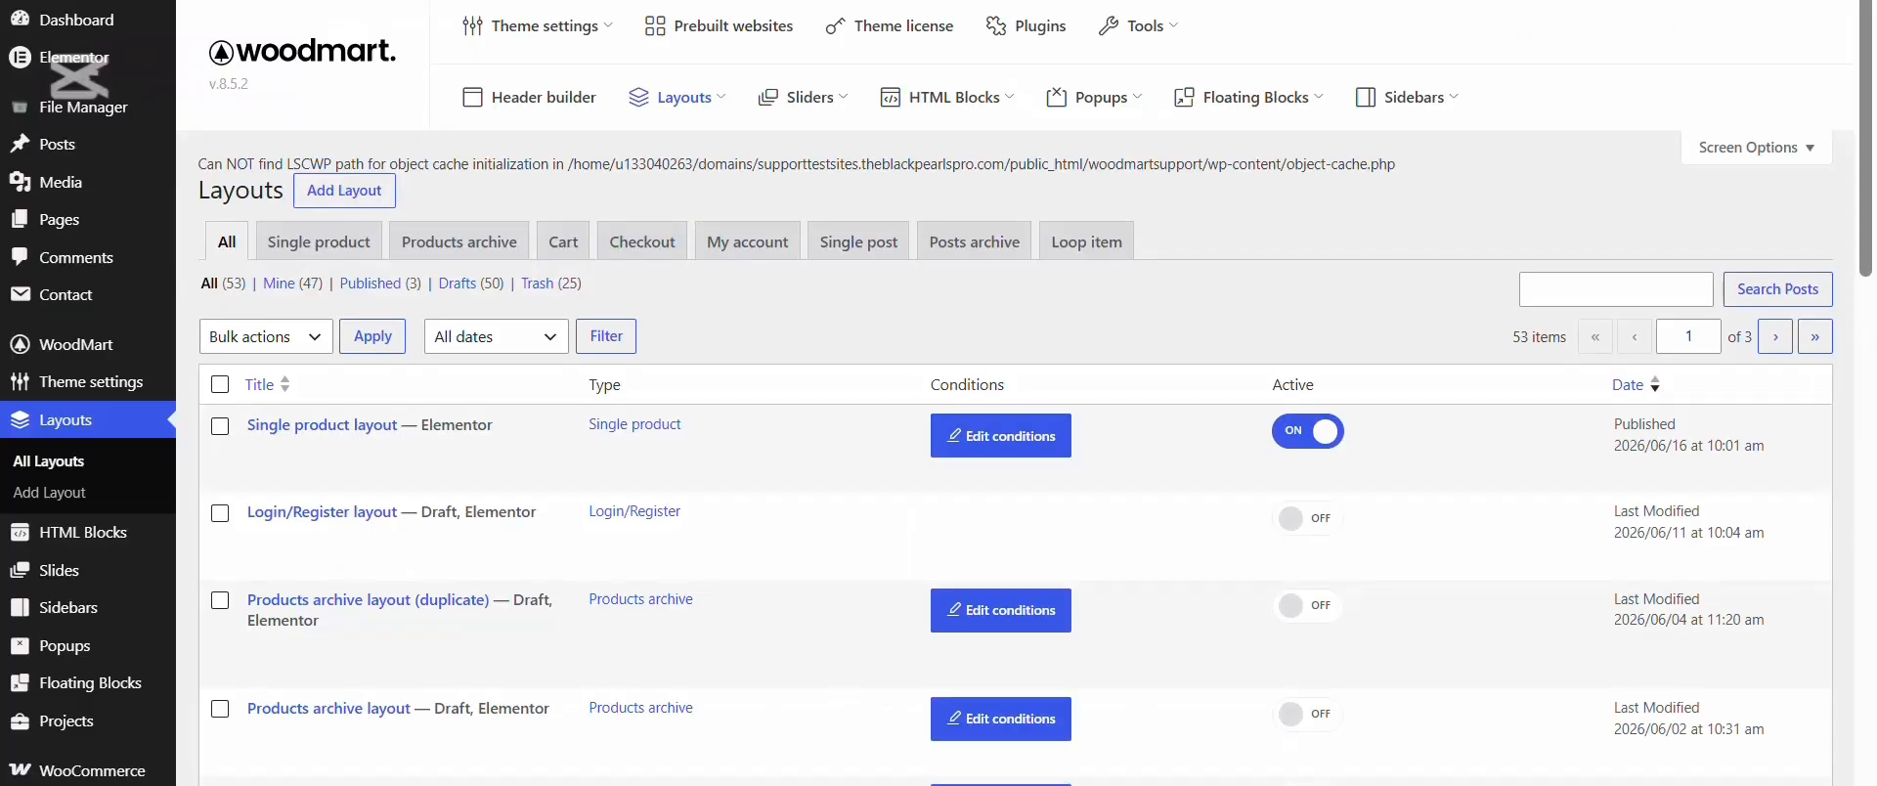
Create a new layout of the Product loop item type from the prebuilt card designs
click(344, 190)
click(897, 180)
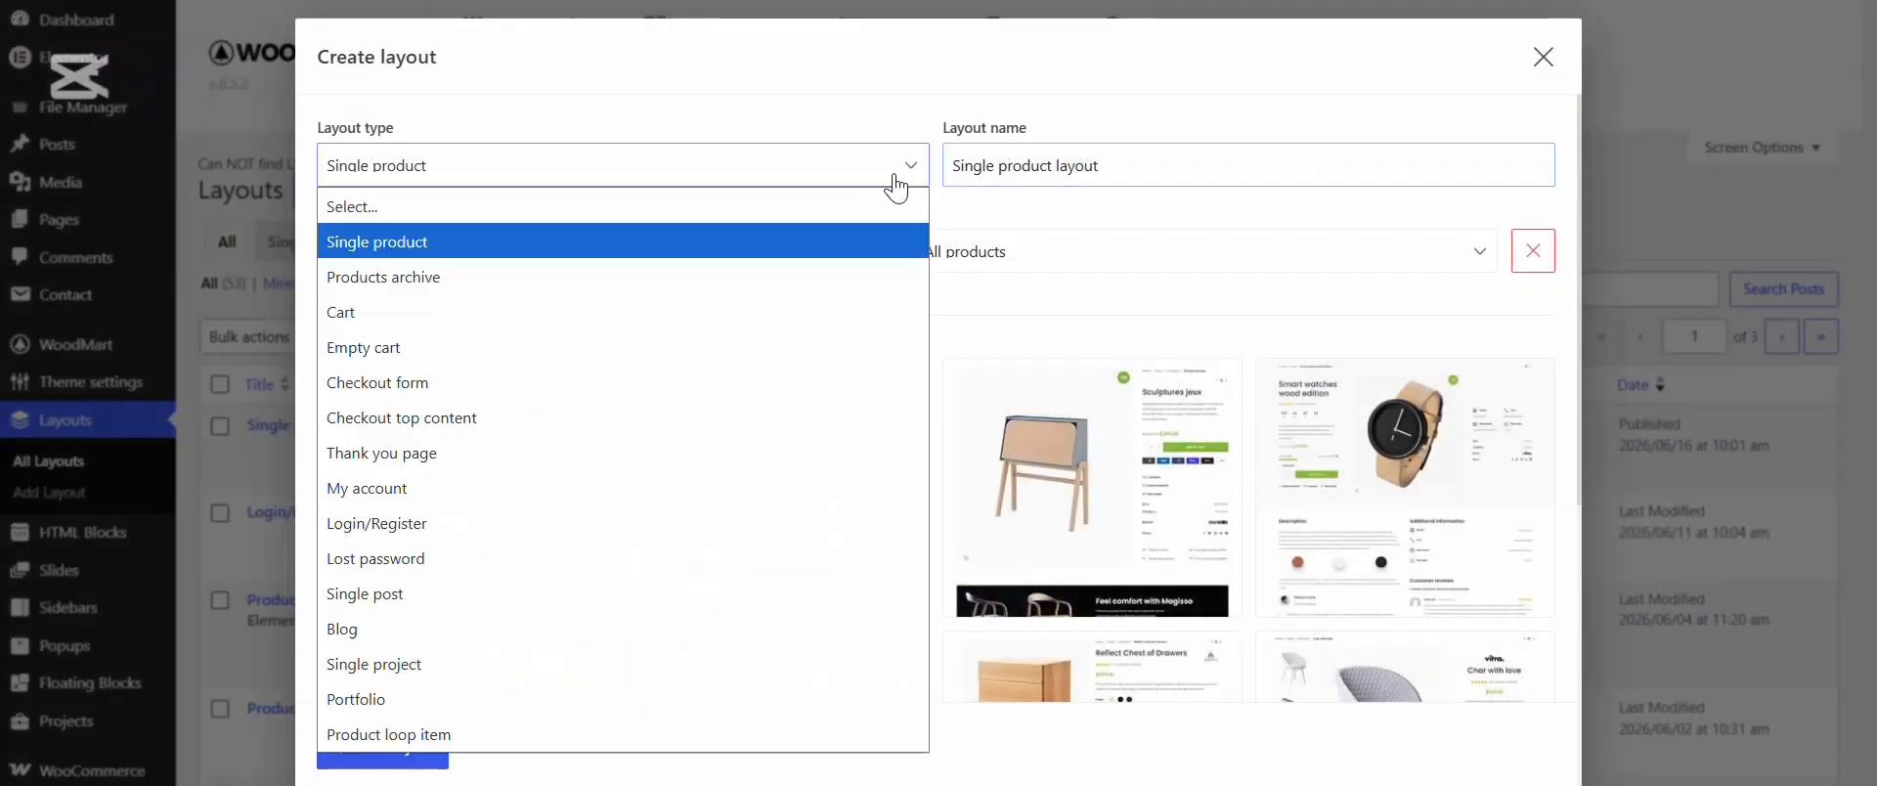
click(444, 731)
scroll(926, 323, down, 3)
scroll(926, 322, down, 5)
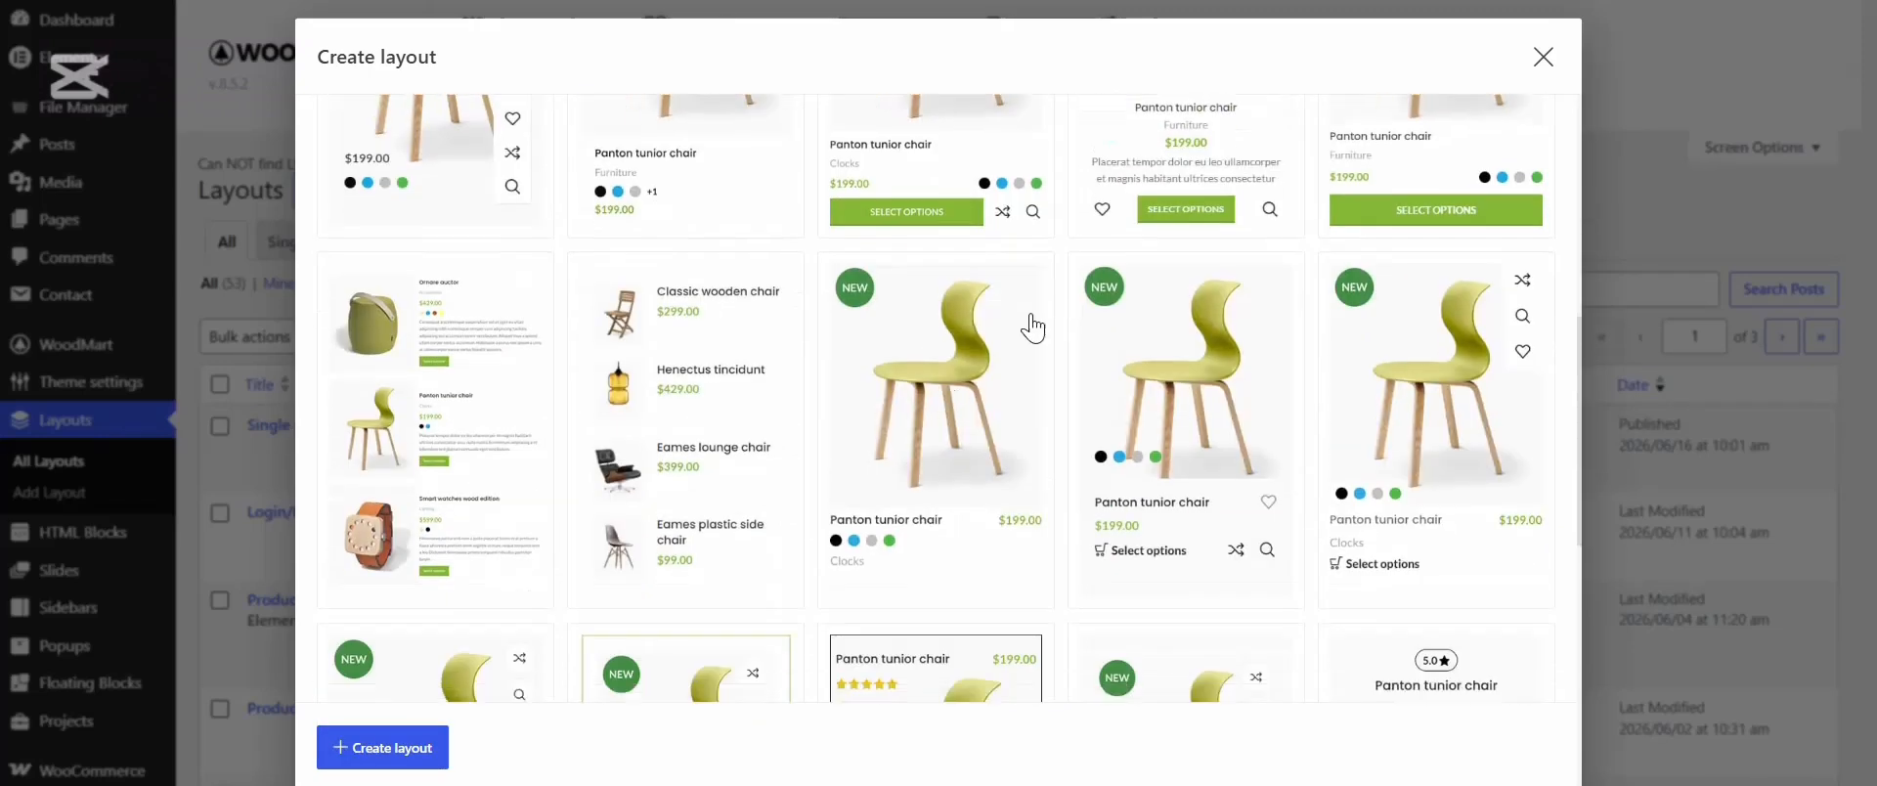
click(419, 752)
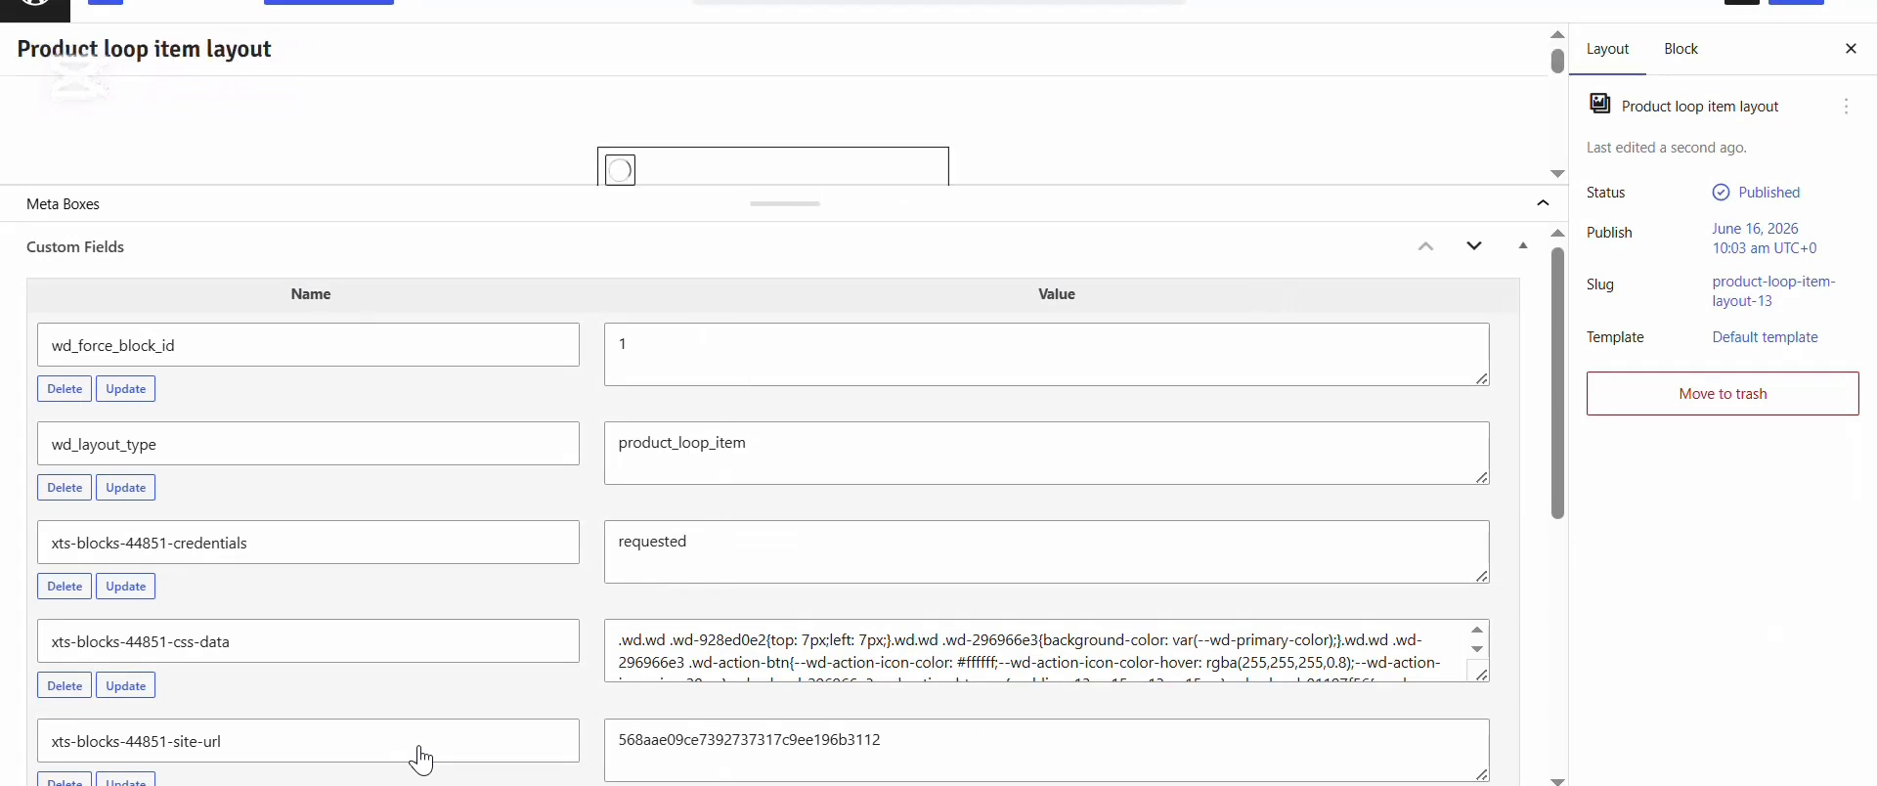
Enlarge the loop item layout's canvas, search the blocks for "label", and check the label on the shop's Eames lounge chair card
drag(792, 202, 795, 578)
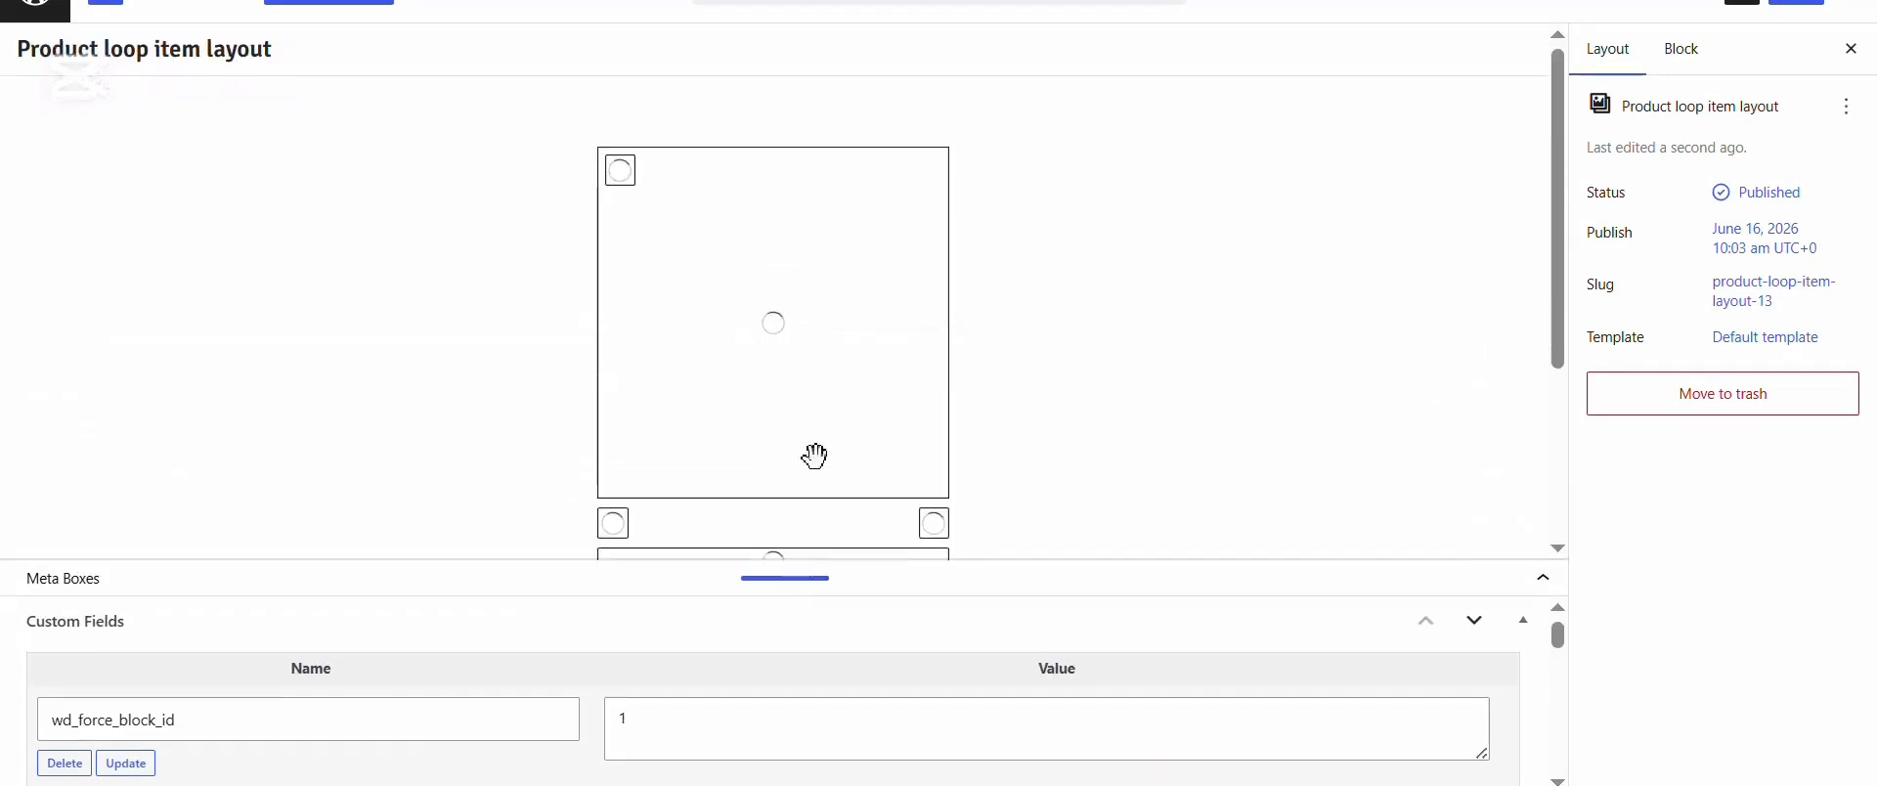
scroll(822, 363, down, 2)
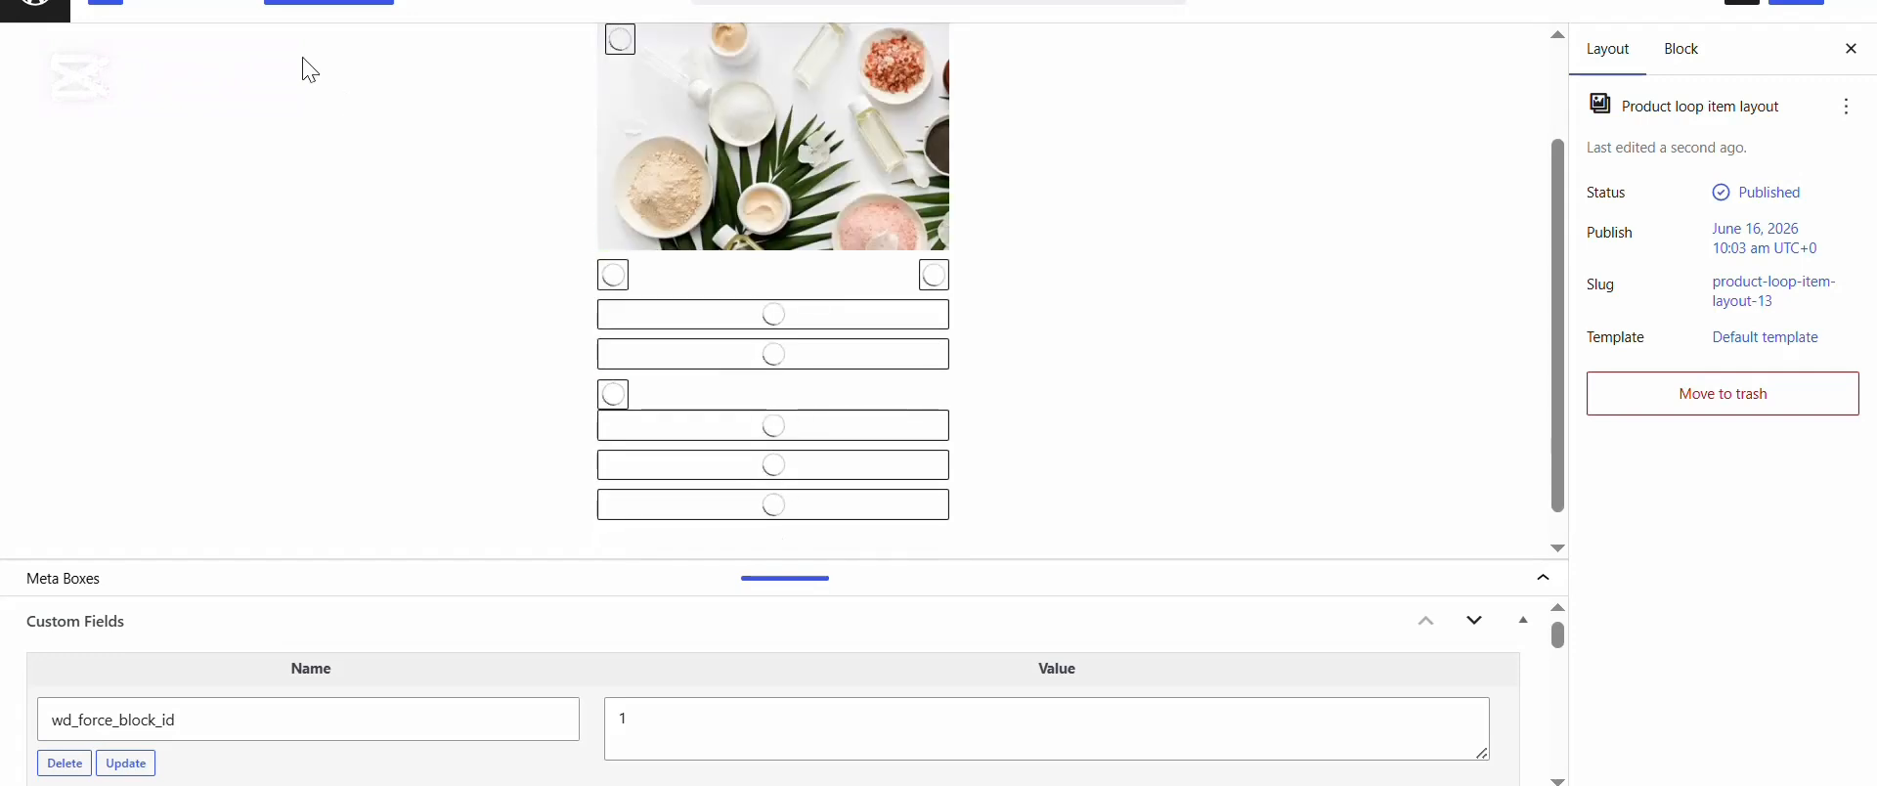
click(108, 6)
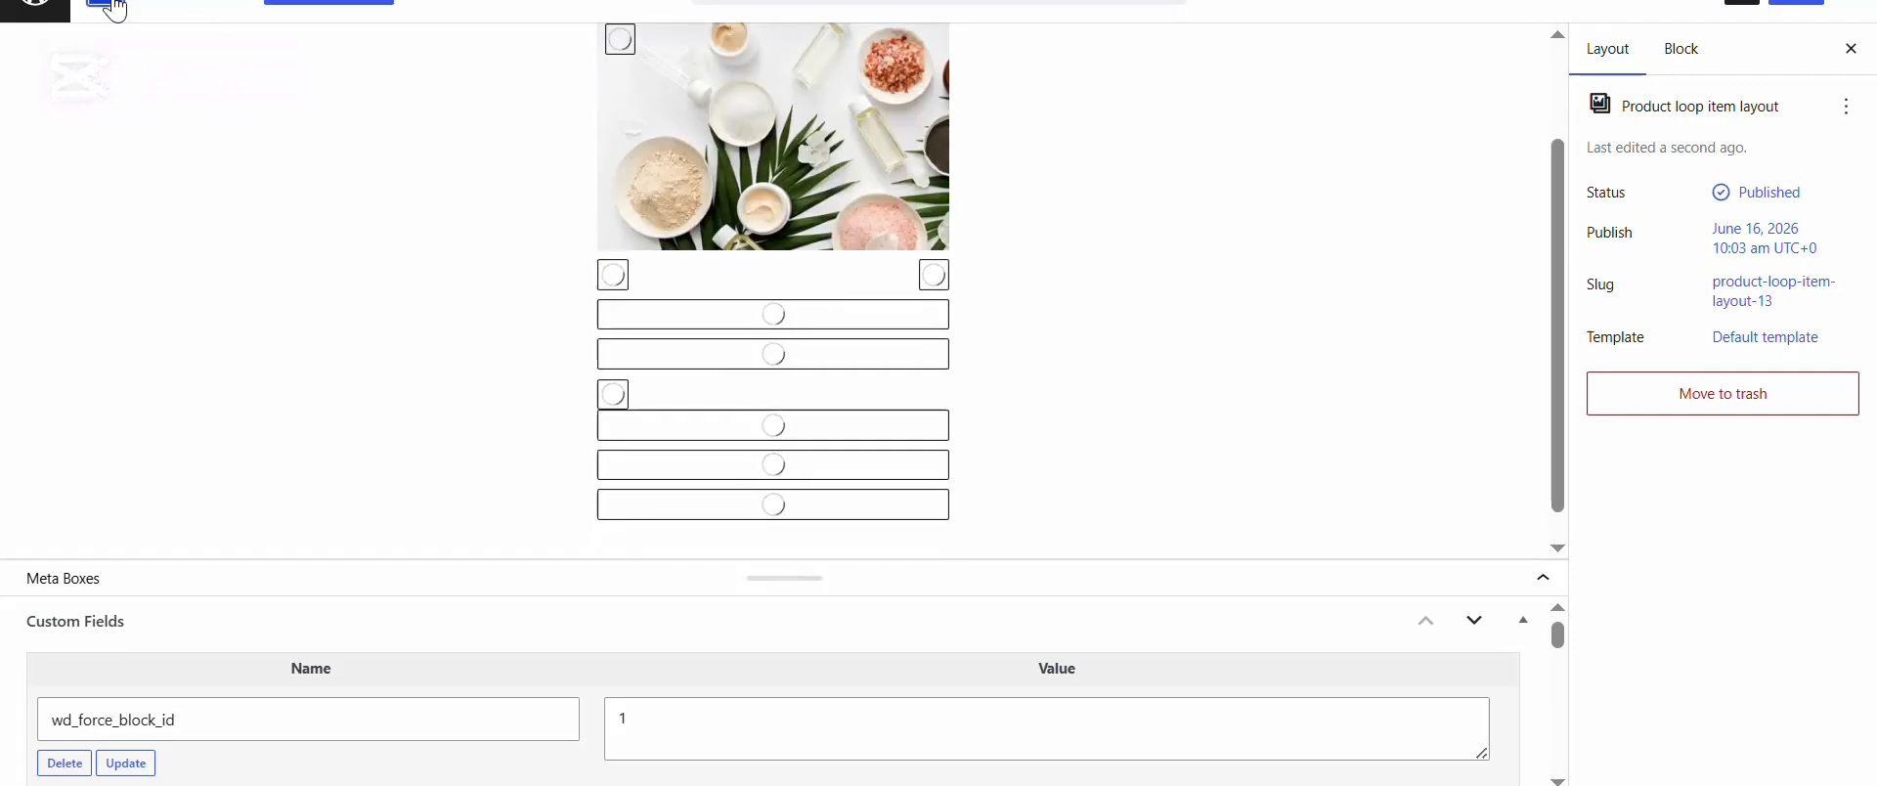
click(203, 126)
text(label)
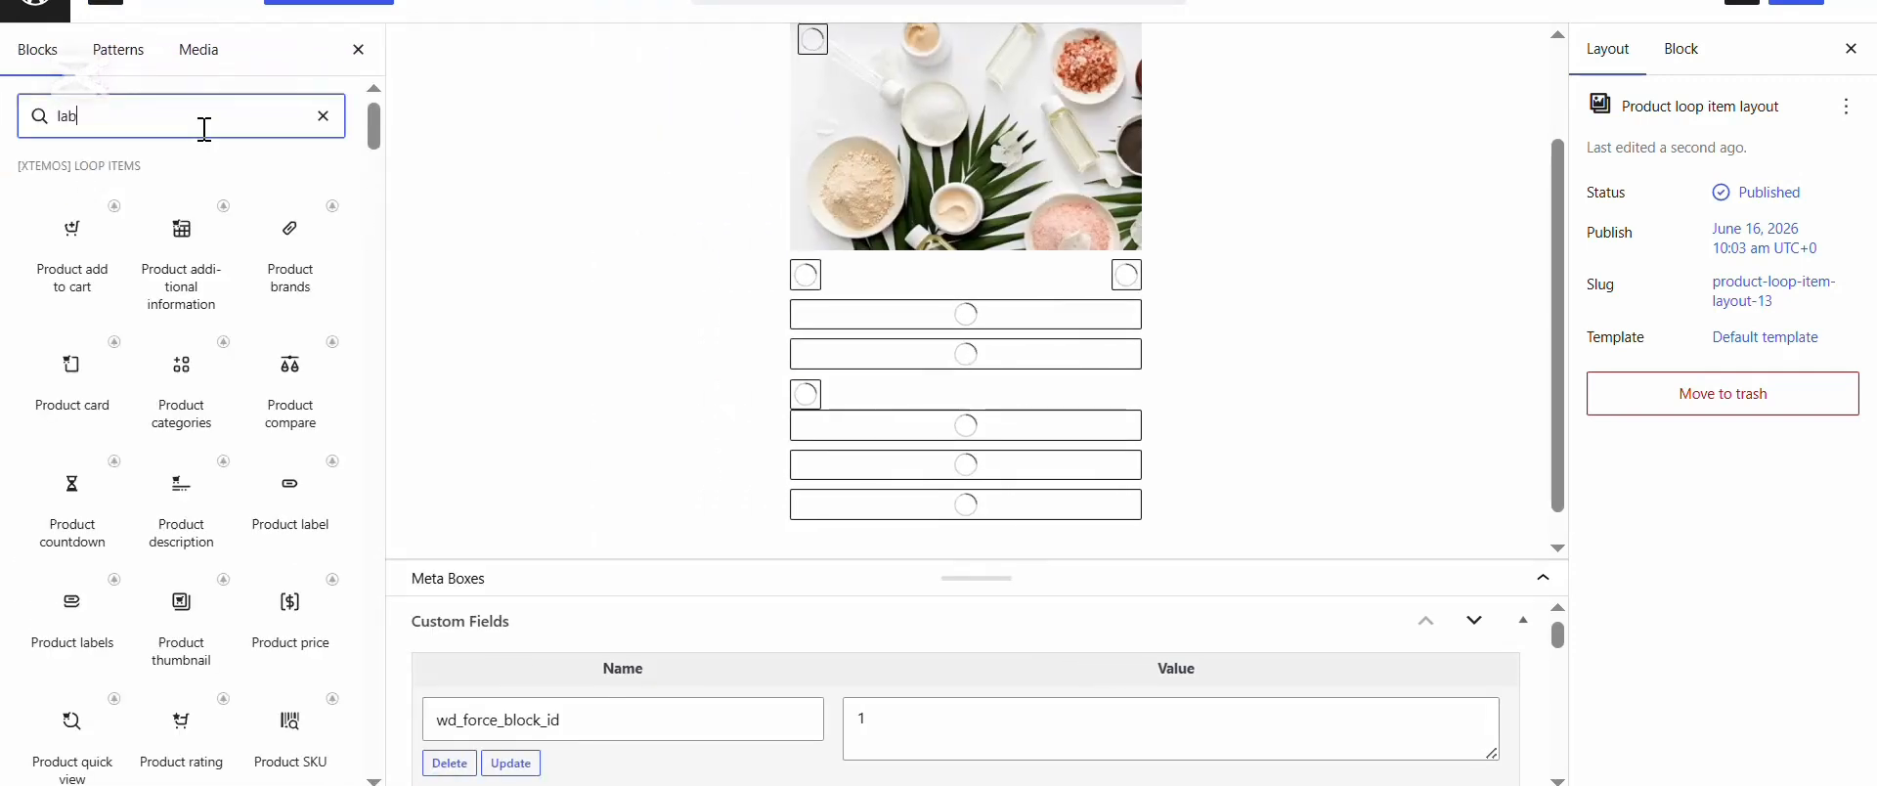
mouse_move(313, 234)
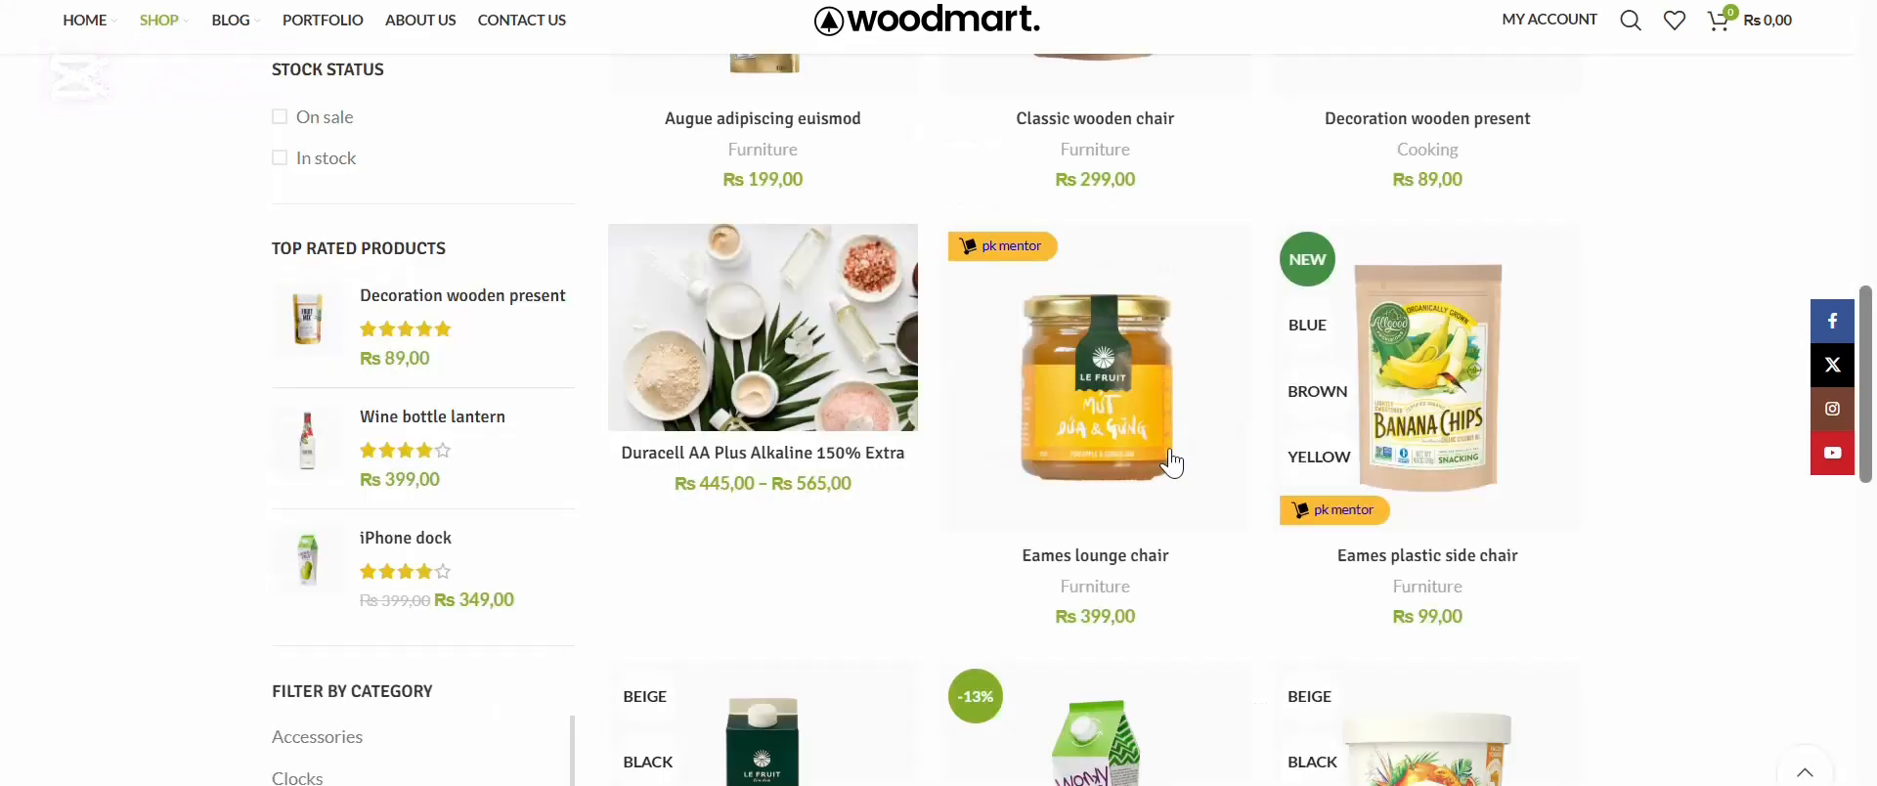
mouse_move(922, 448)
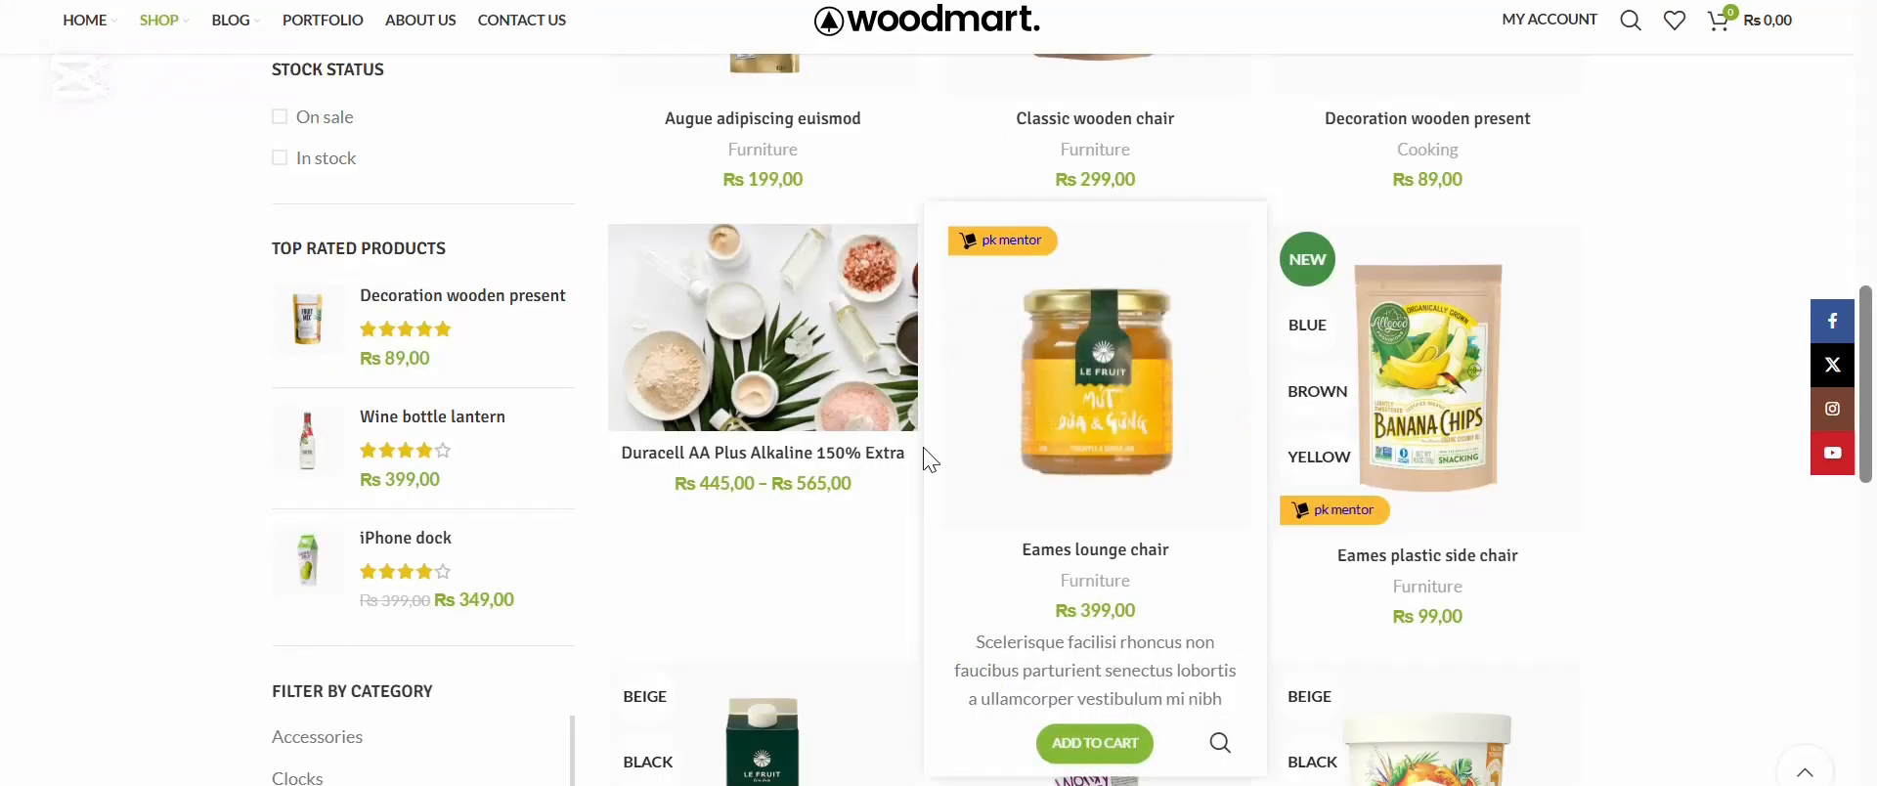